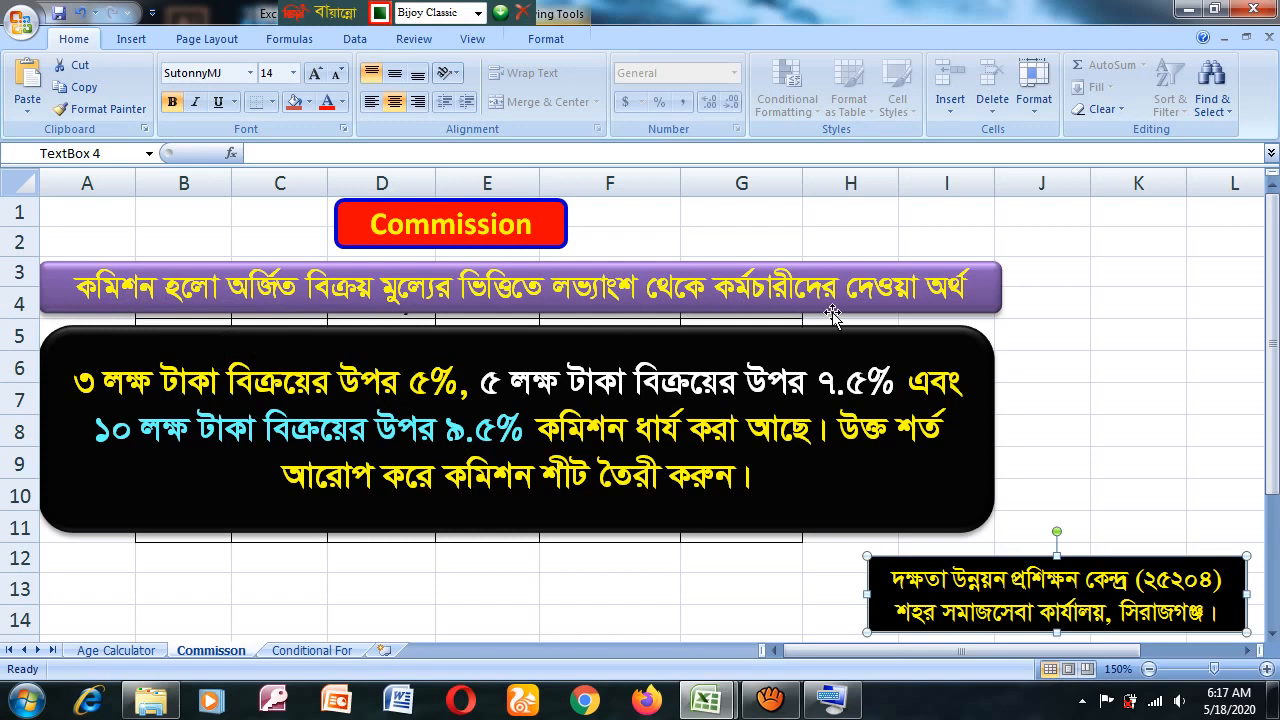
Delete the purple rounded rectangle holding the commission definition above the black box
click(988, 297)
mouse_move(988, 297)
mouse_down()
mouse_move(1034, 297)
mouse_move(986, 297)
mouse_up()
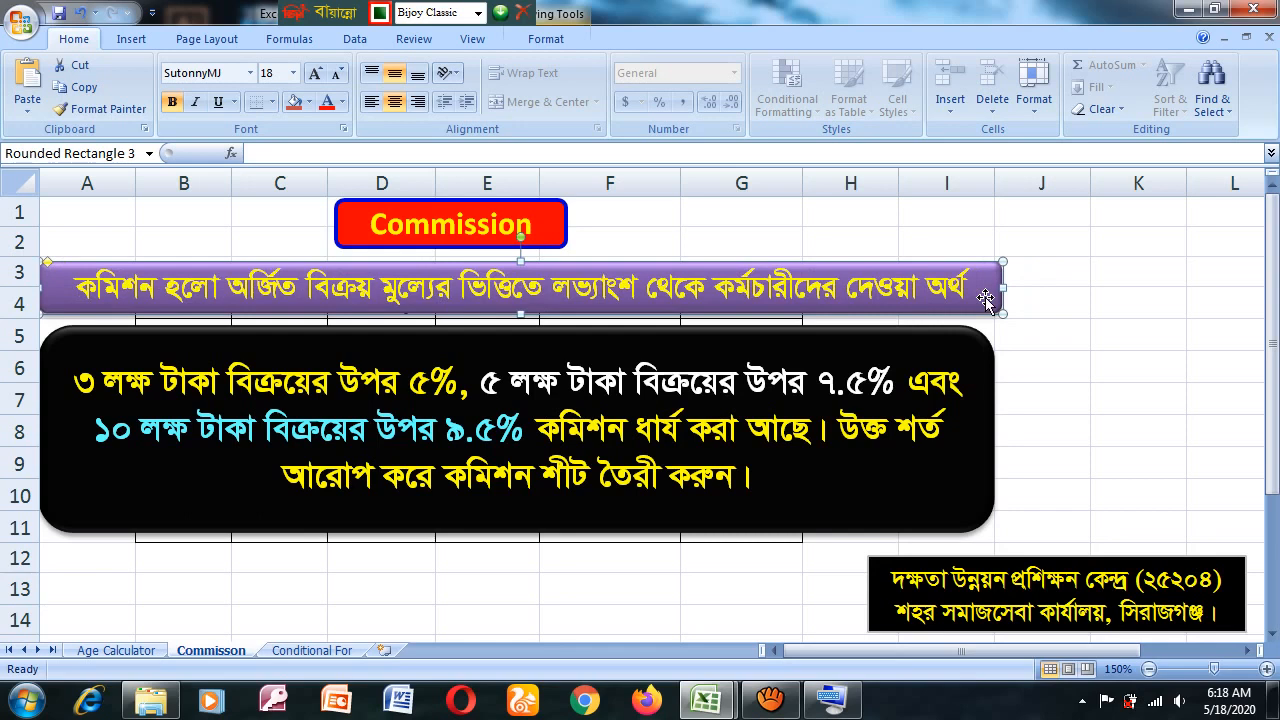
key(Delete)
Make the black rounded rectangle with the commission conditions slightly taller and move it below the table, to about row 24
drag(380, 347, 386, 304)
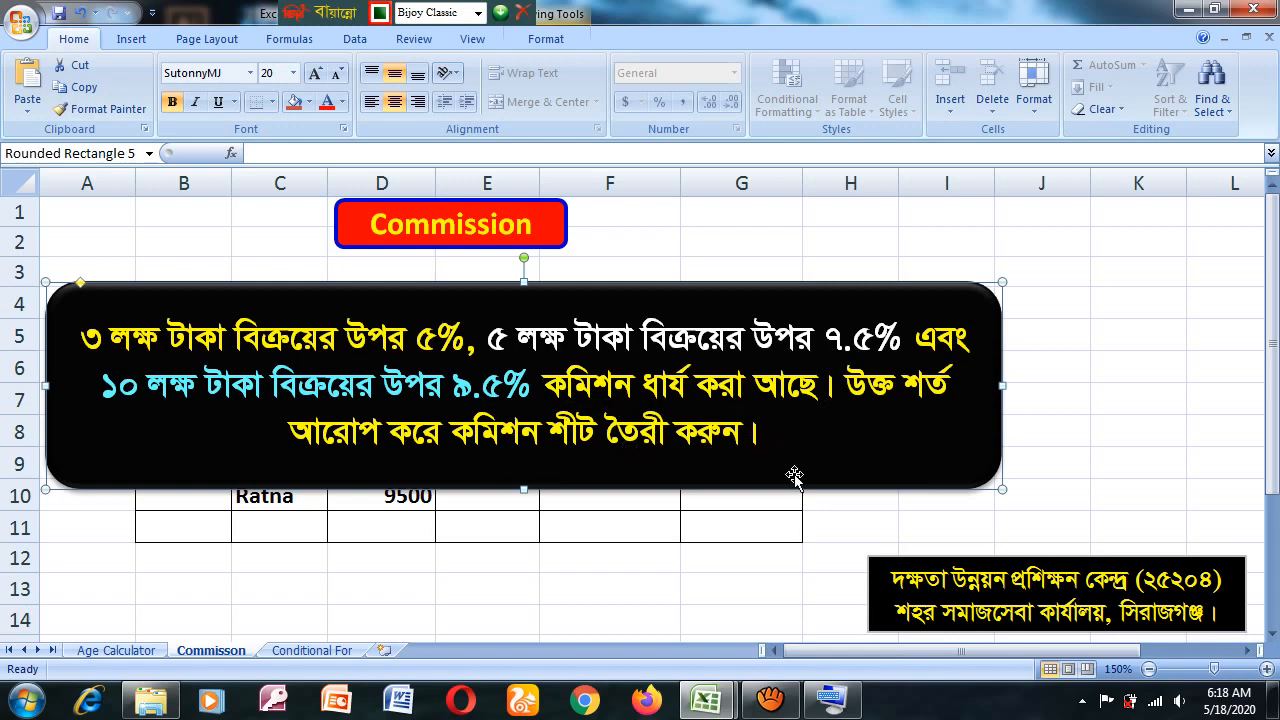
drag(527, 488, 524, 508)
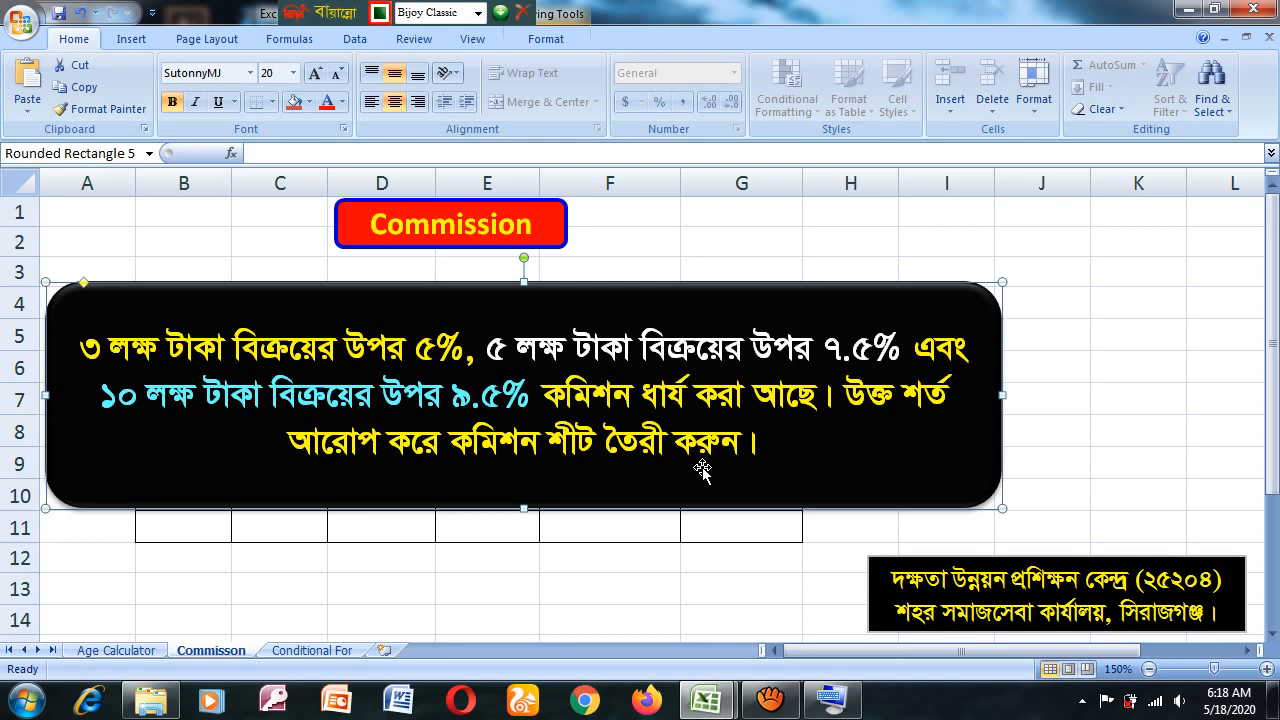
drag(566, 294, 592, 308)
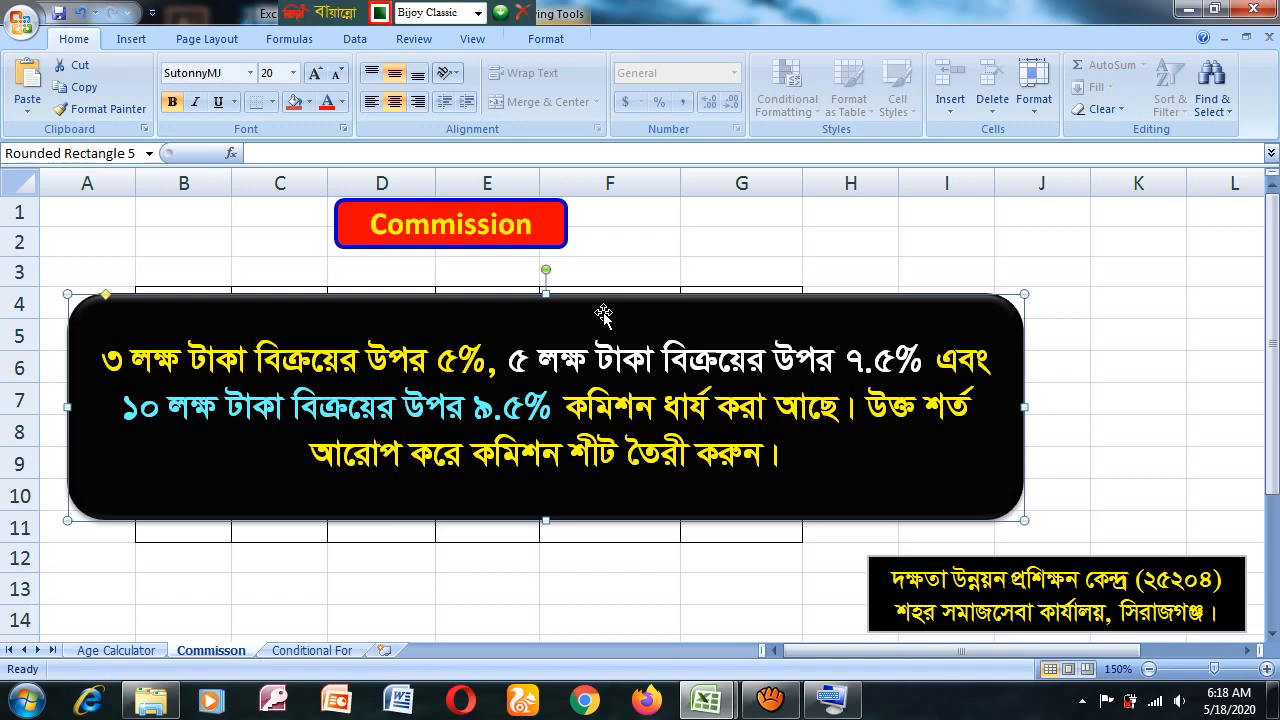
drag(680, 297, 604, 314)
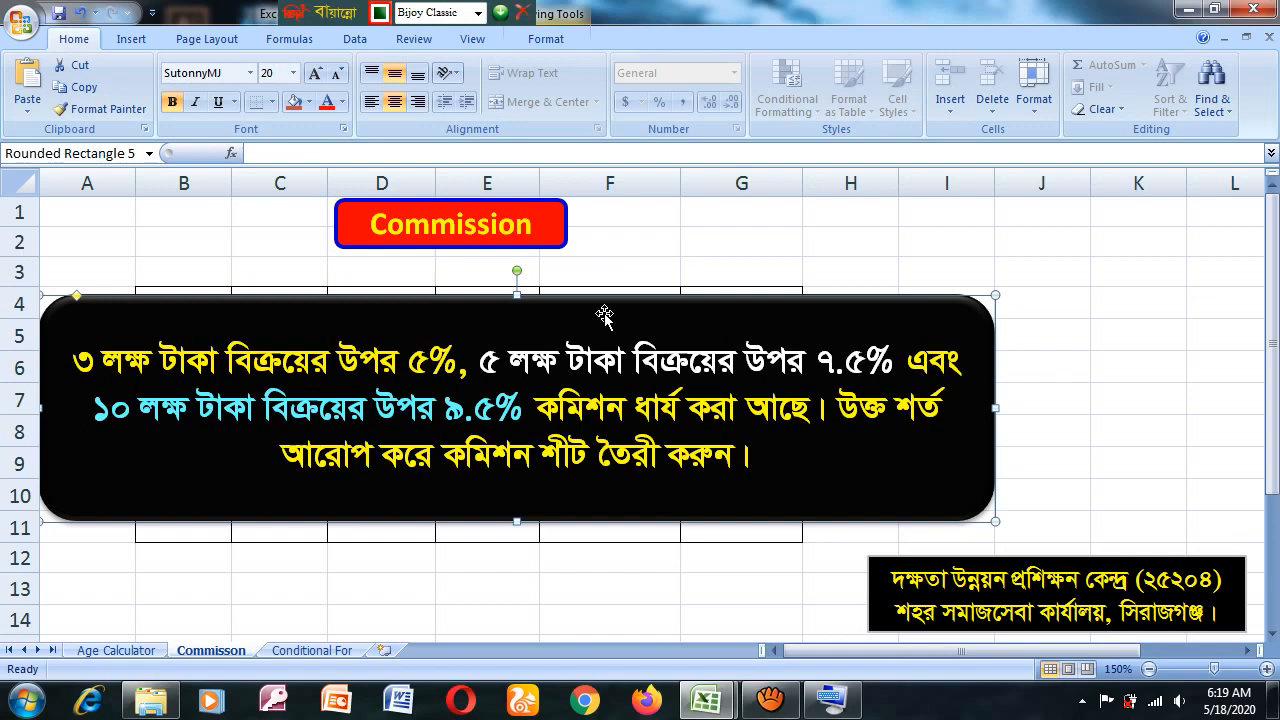
drag(604, 316, 642, 299)
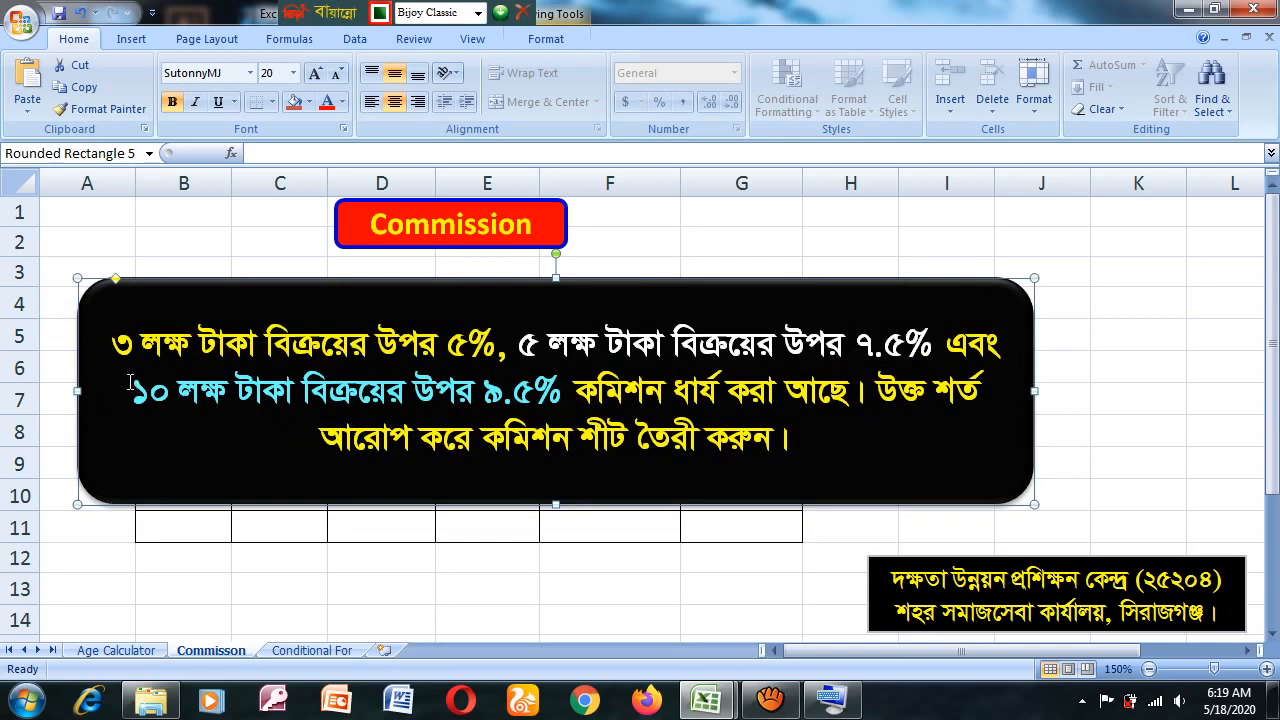
drag(696, 309, 754, 324)
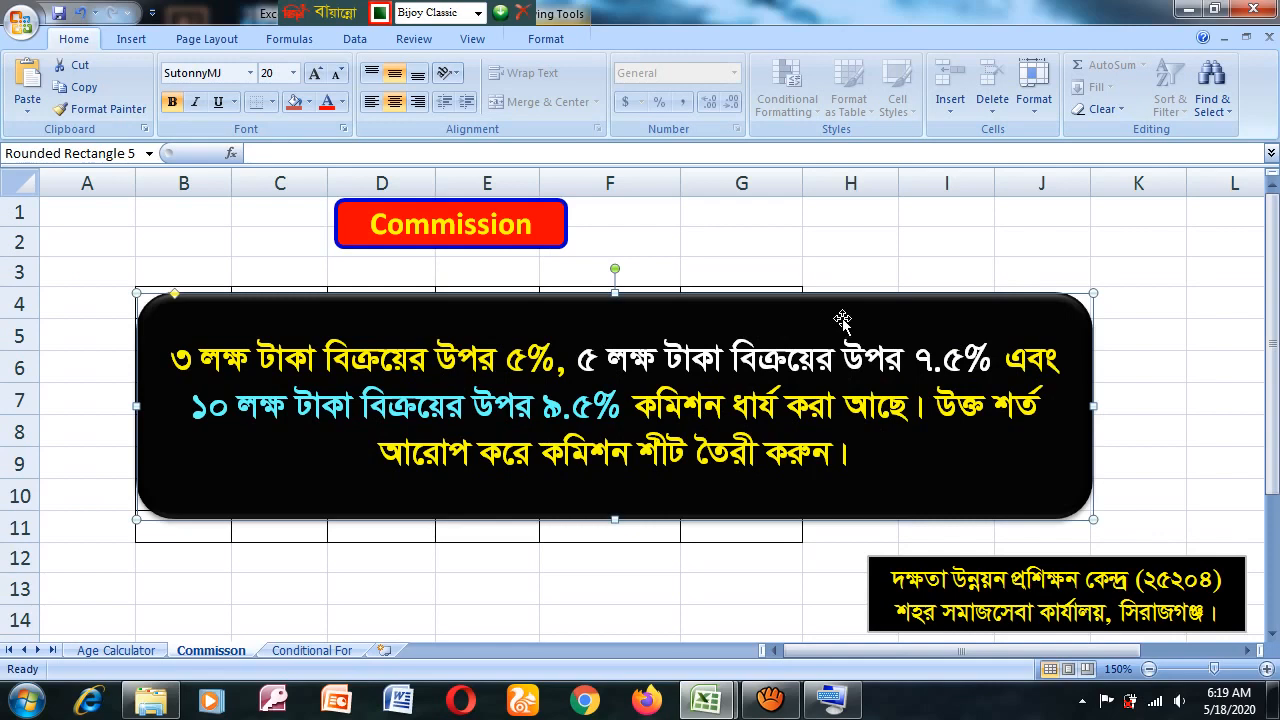
drag(843, 319, 789, 629)
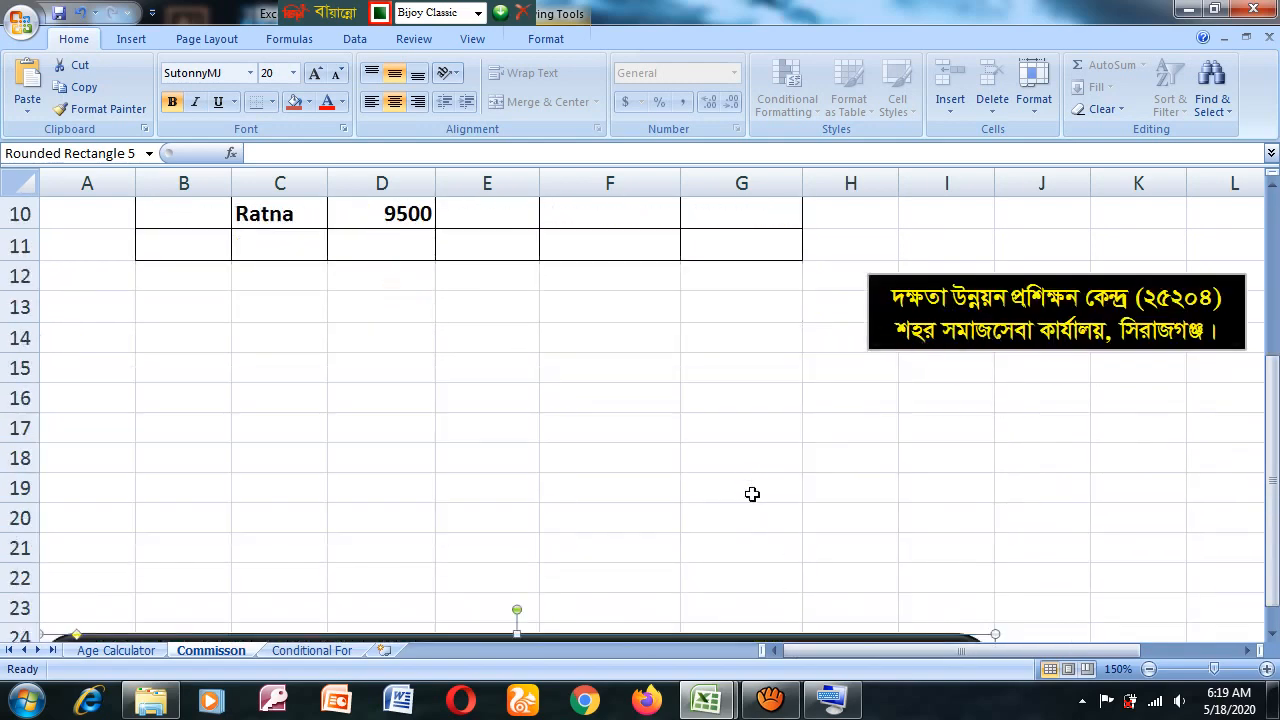
scroll(729, 515, up, 3)
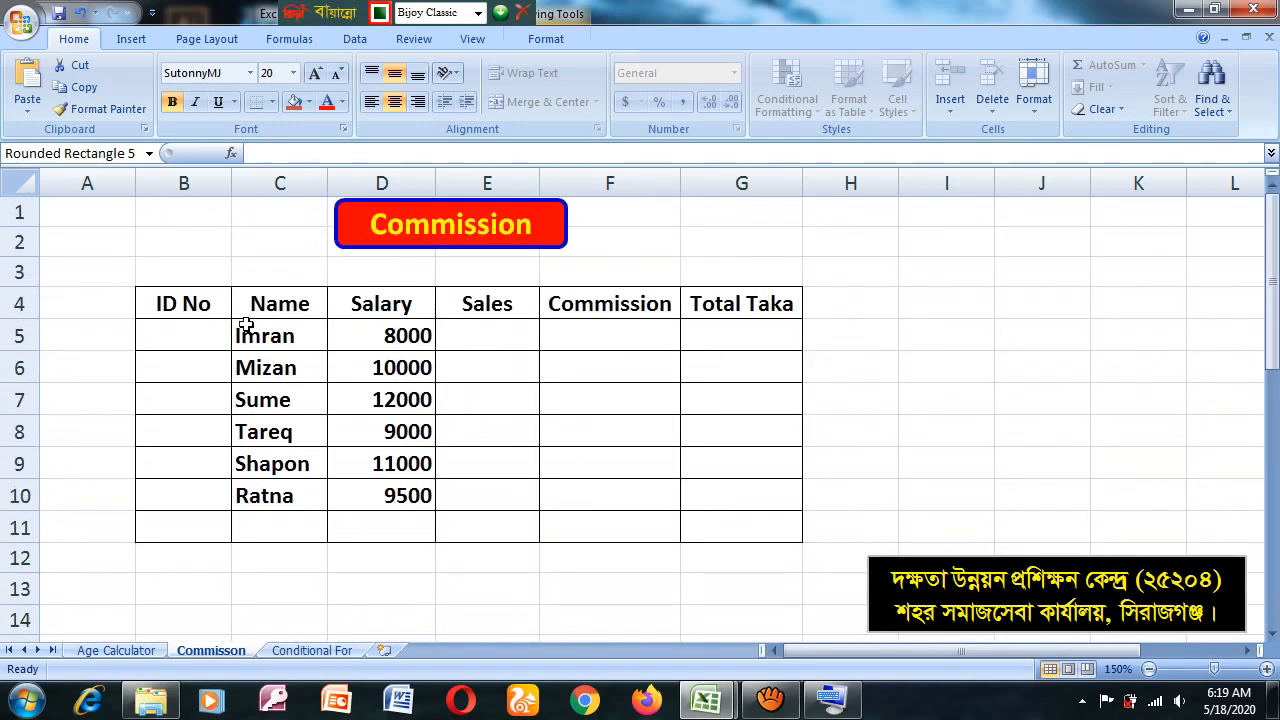
Fill the table's header row B4:G4 with yellow
drag(203, 312, 745, 298)
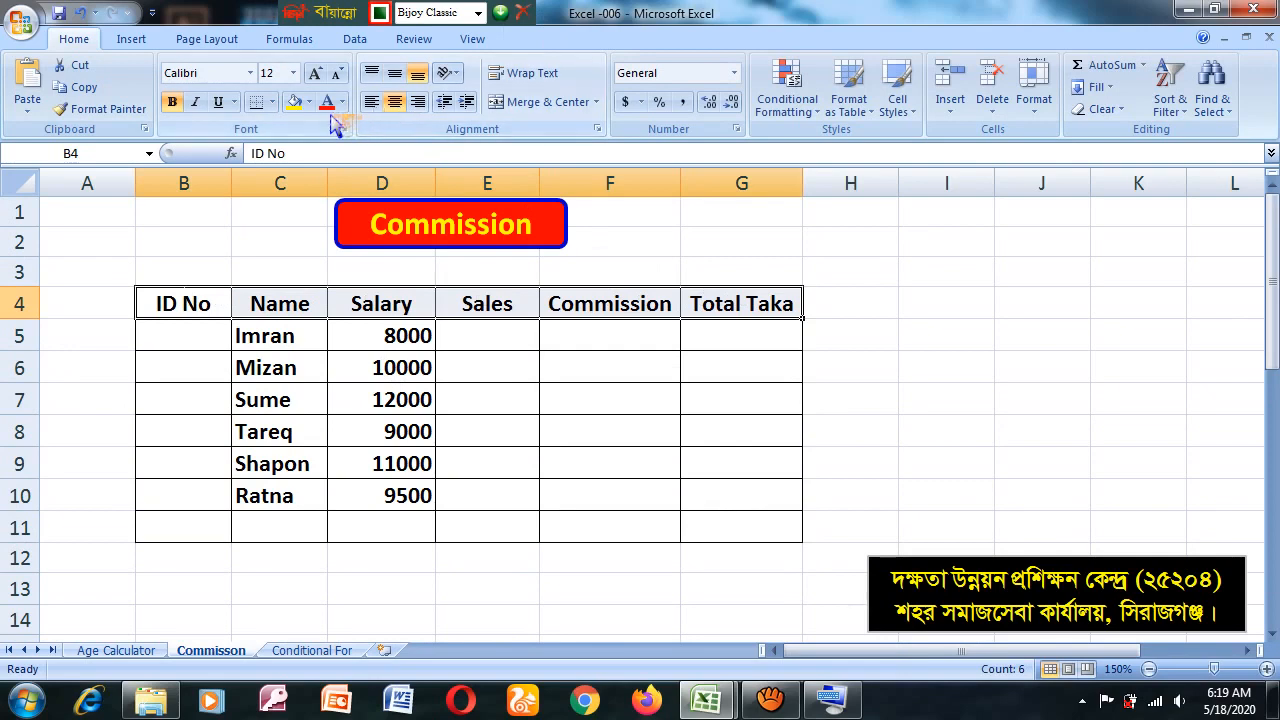
click(295, 104)
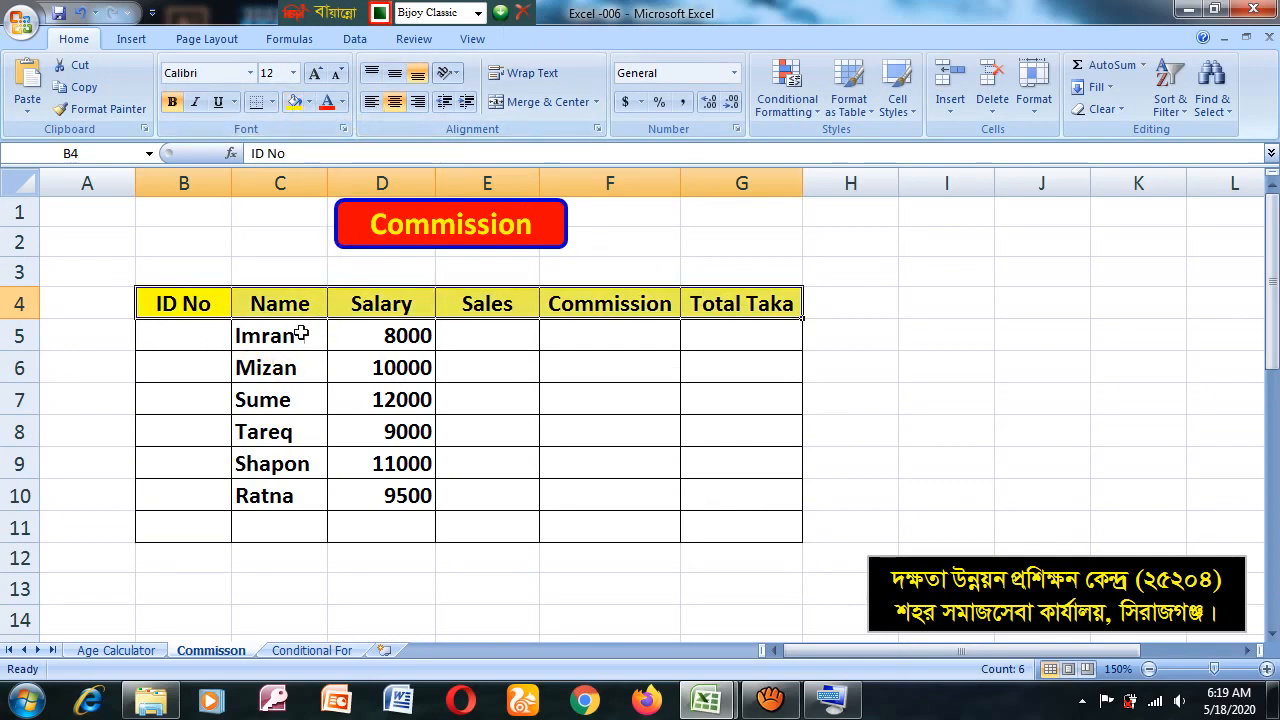
click(447, 368)
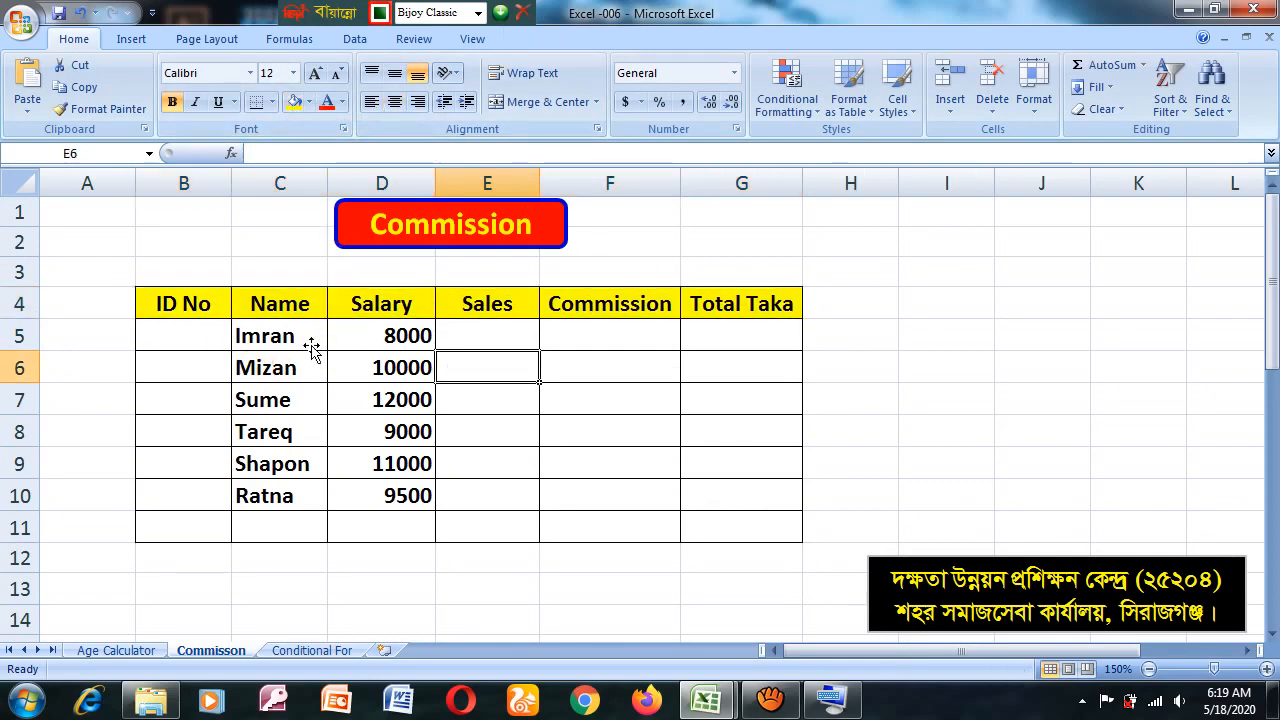
Fill the ID No column B4:B11 with the standard color Light Green
drag(179, 304, 183, 525)
click(309, 102)
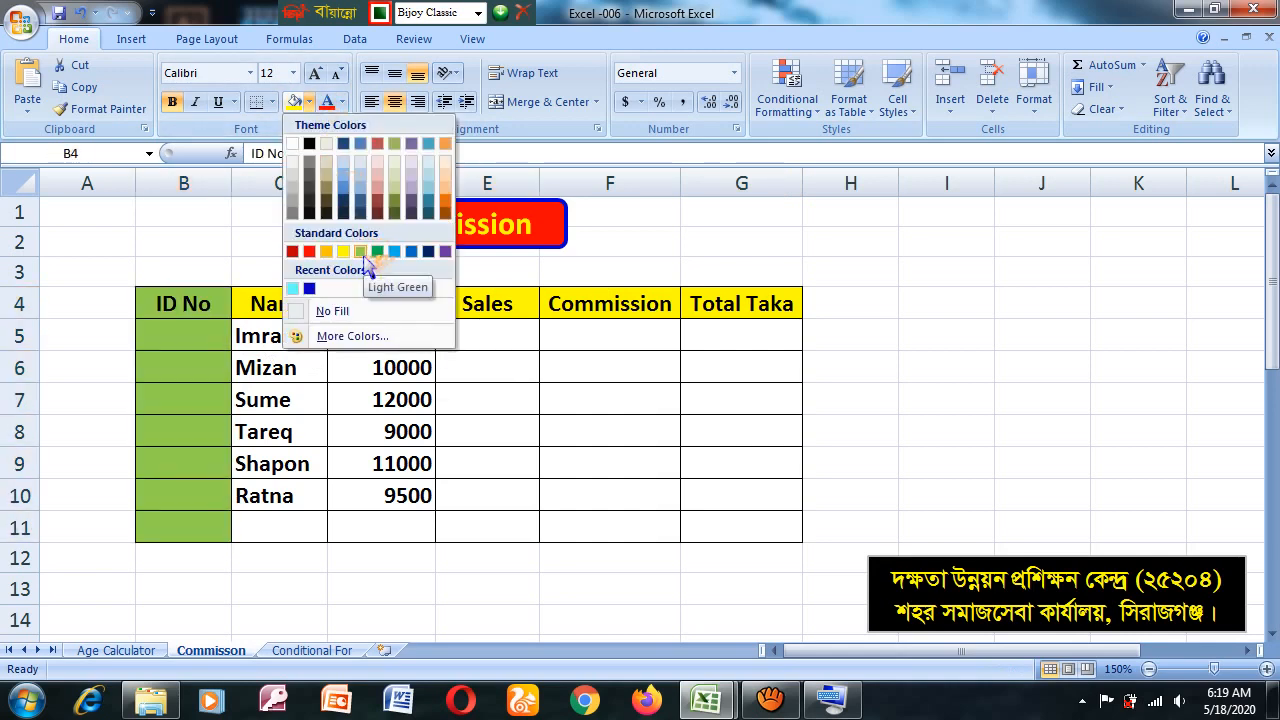
click(361, 252)
click(945, 367)
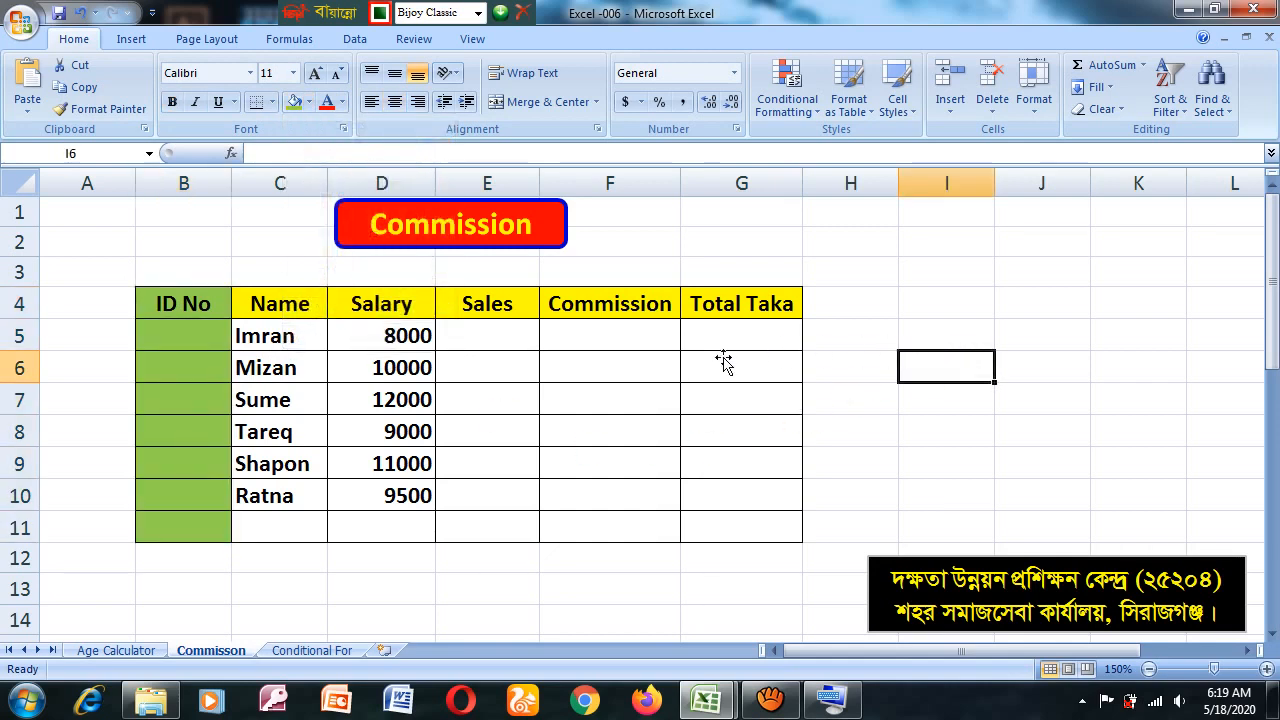
click(167, 340)
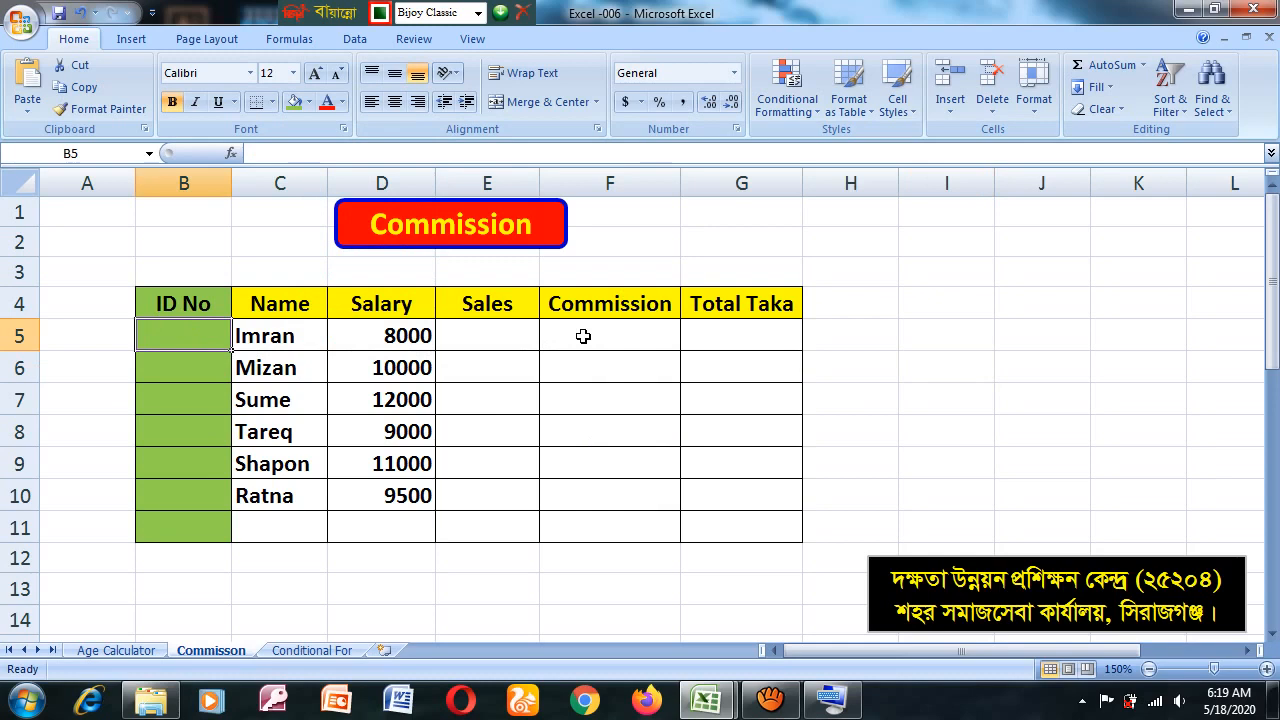
text(0)
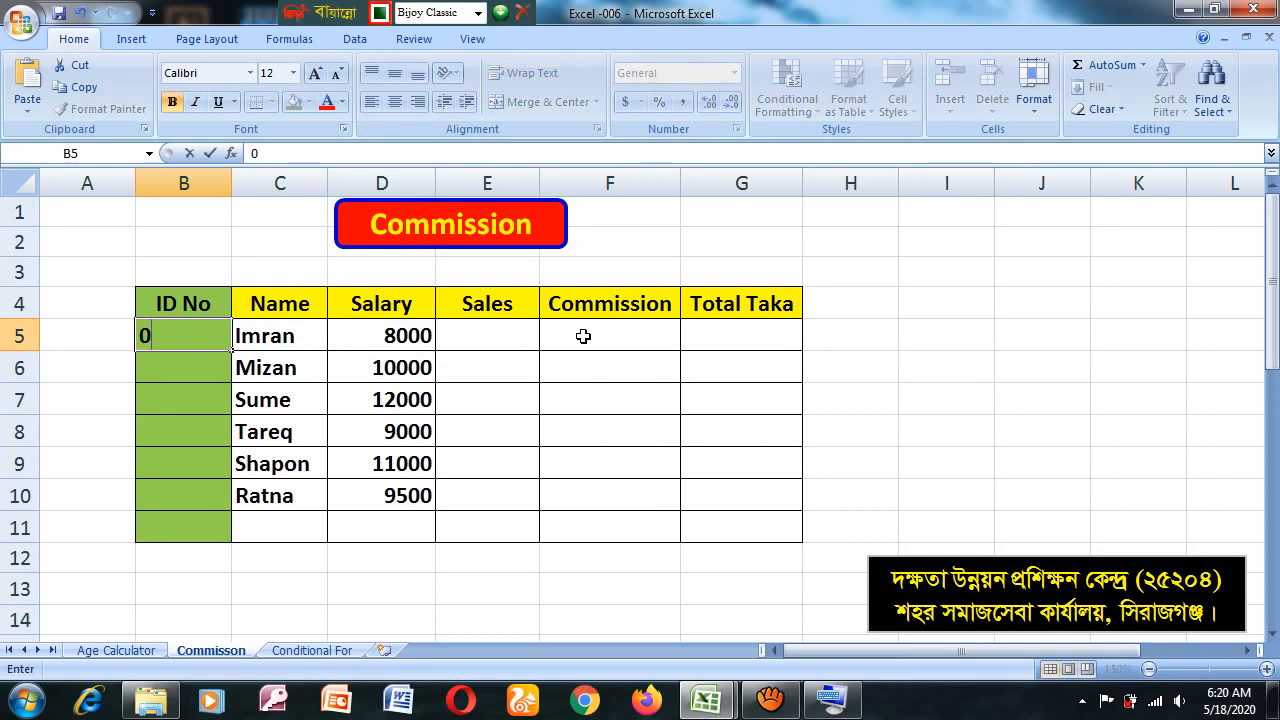
text(01)
key(Return)
click(208, 339)
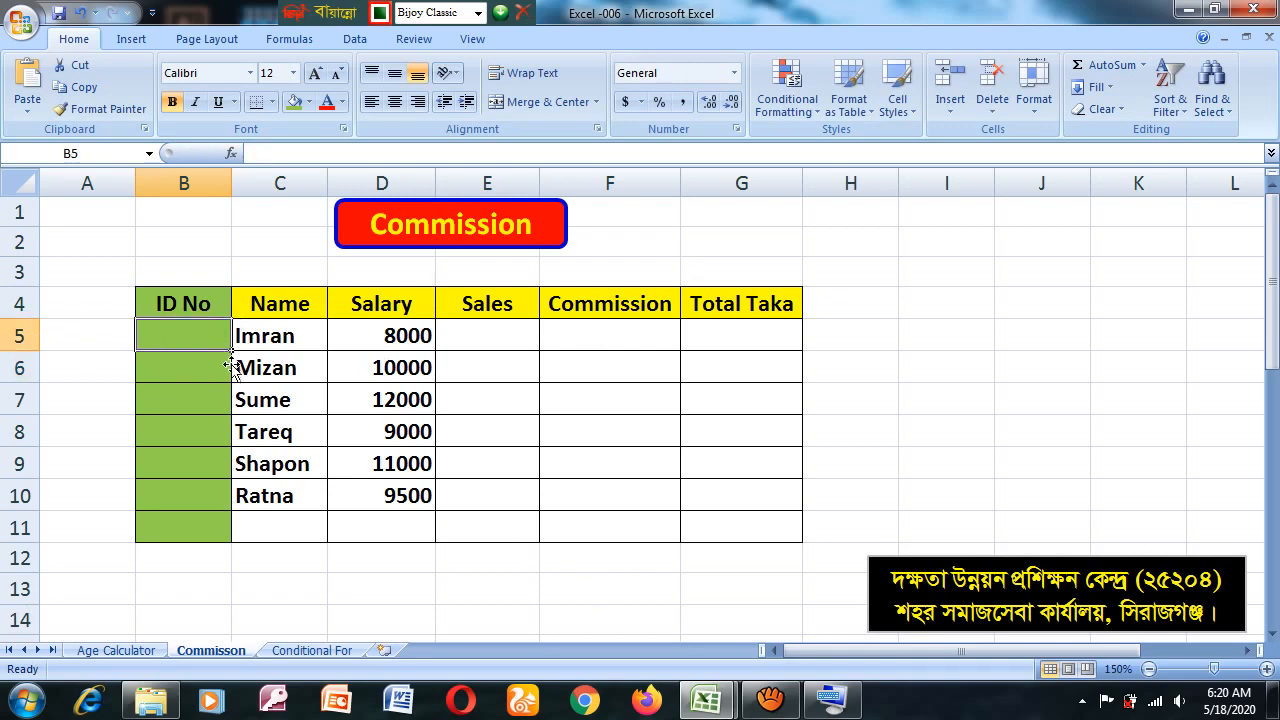
click(829, 697)
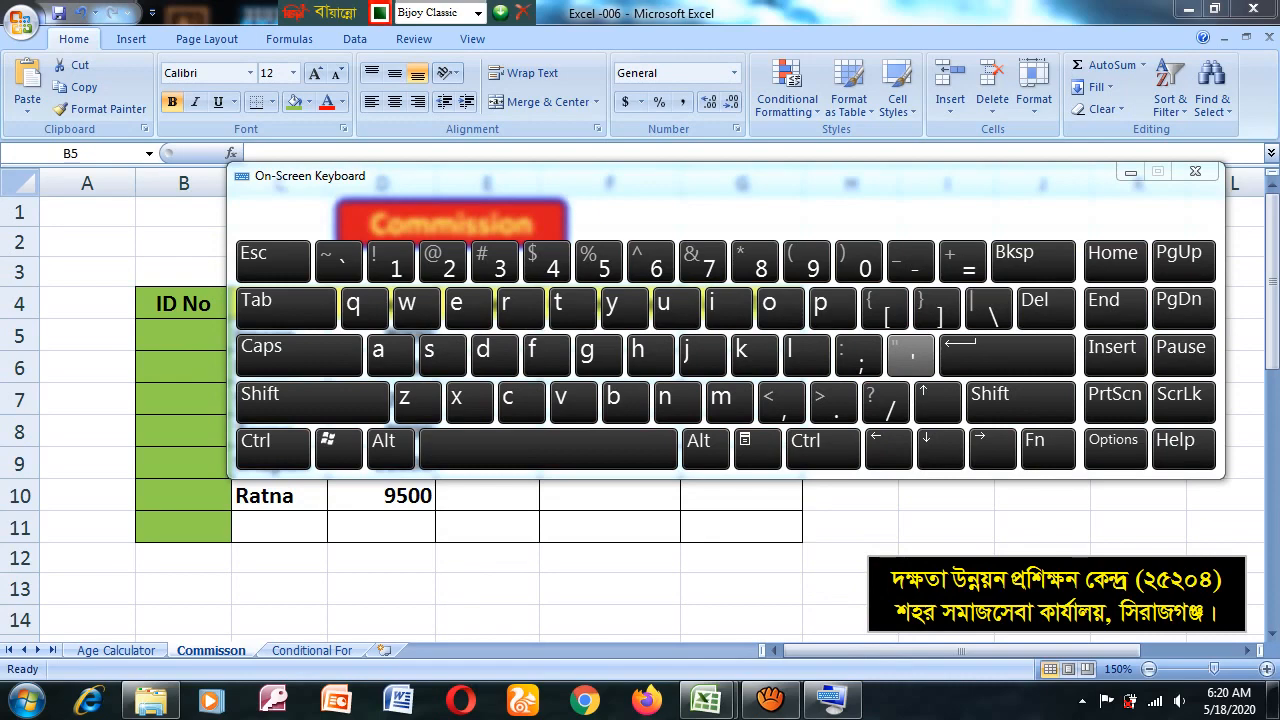
click(1130, 172)
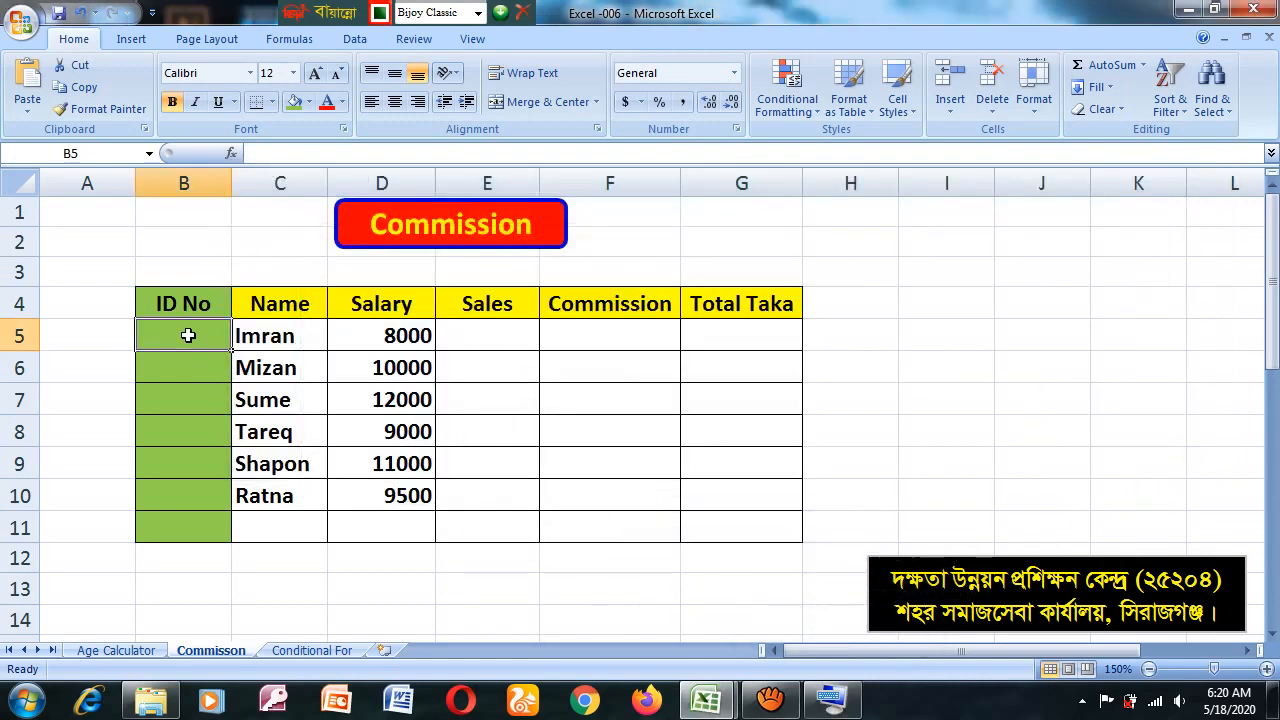
text(Õ00)
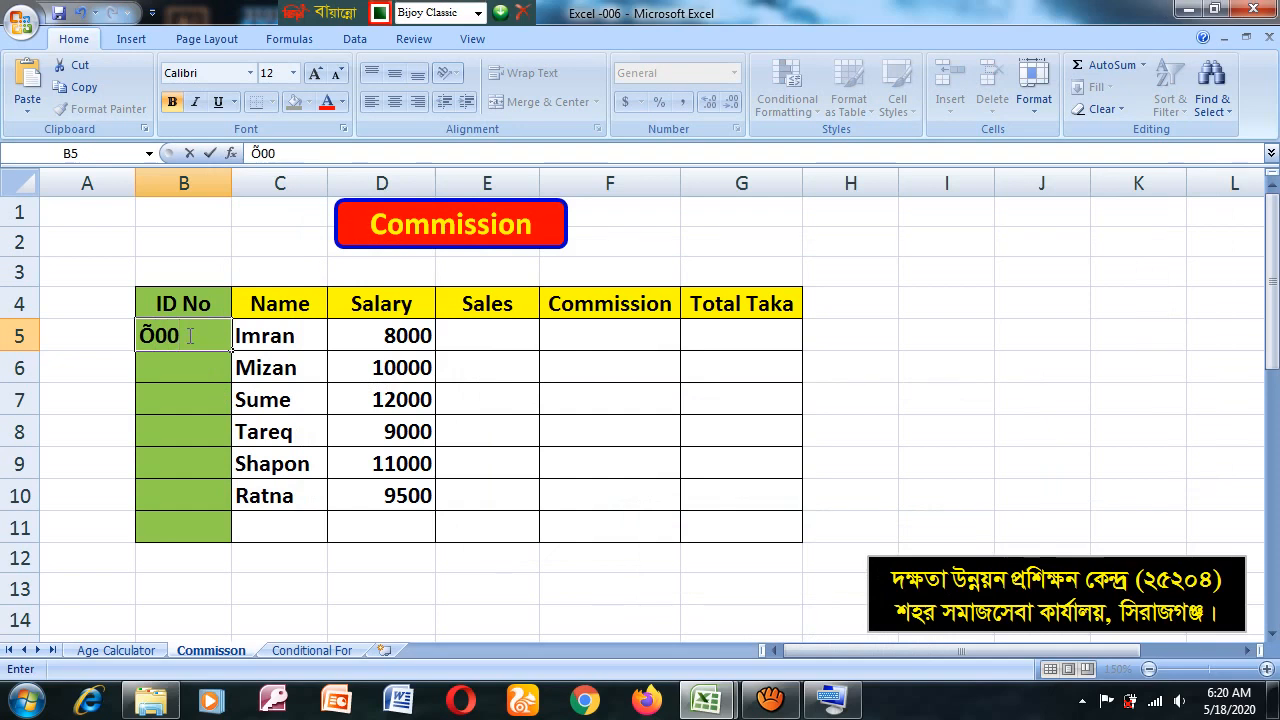
key(BackSpace)
key(BackSpace)
key(BackSpace)
Switch the typing layout from Bijoy Classic to English and enter '001 as text in cell B5
click(478, 13)
click(460, 33)
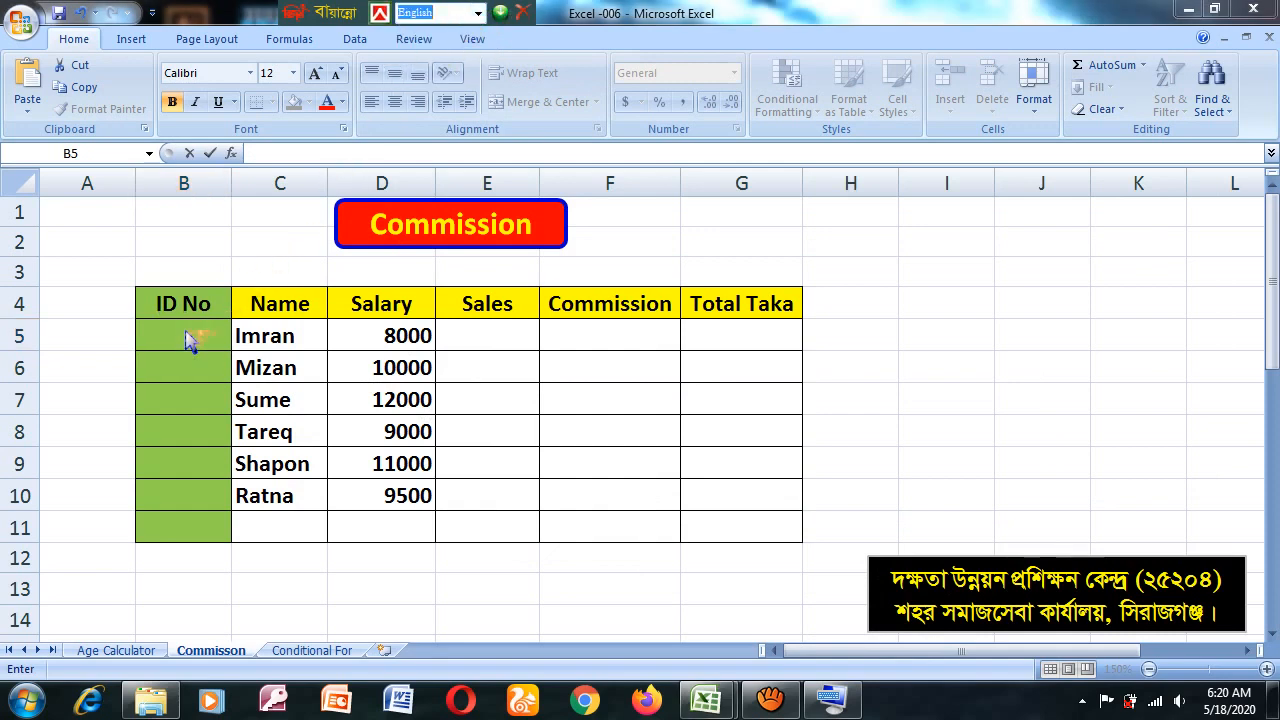
text('001)
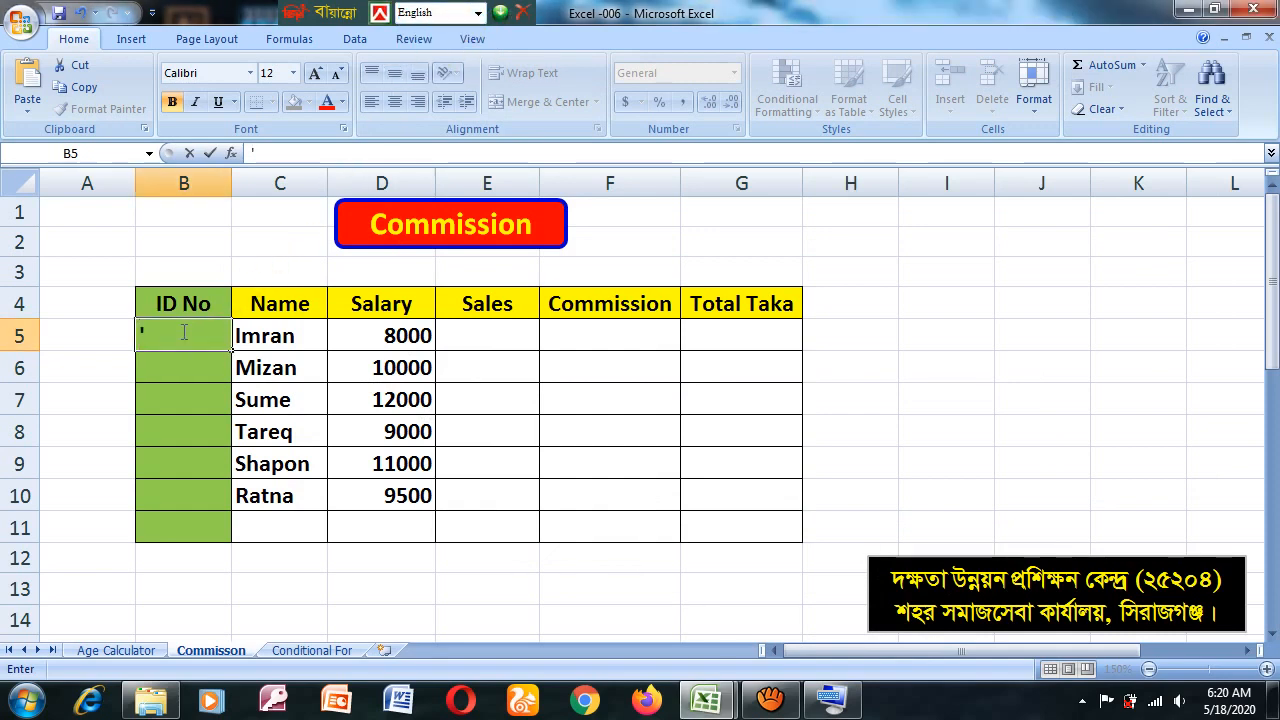
click(343, 420)
Fill the ID number series from B5 down to B11
click(209, 340)
drag(231, 352, 229, 538)
click(522, 582)
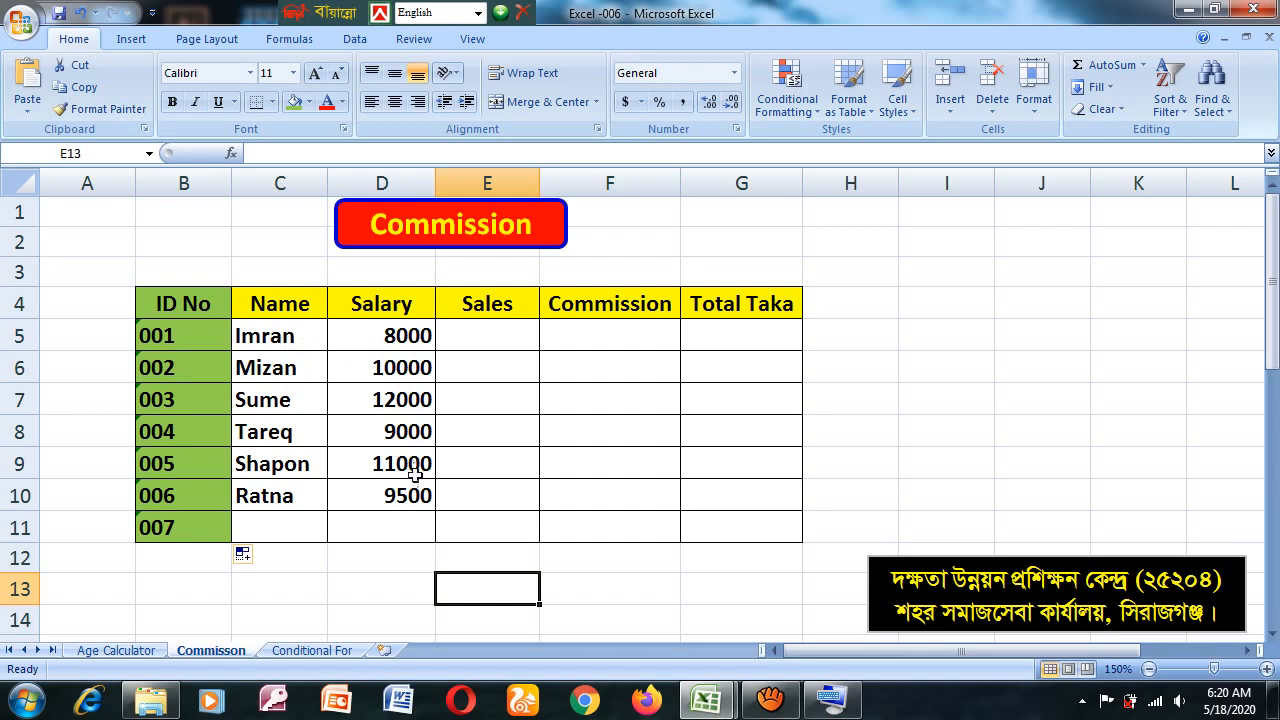
Enter sales amounts of 350000 in E5 and 800000 in E6
click(506, 336)
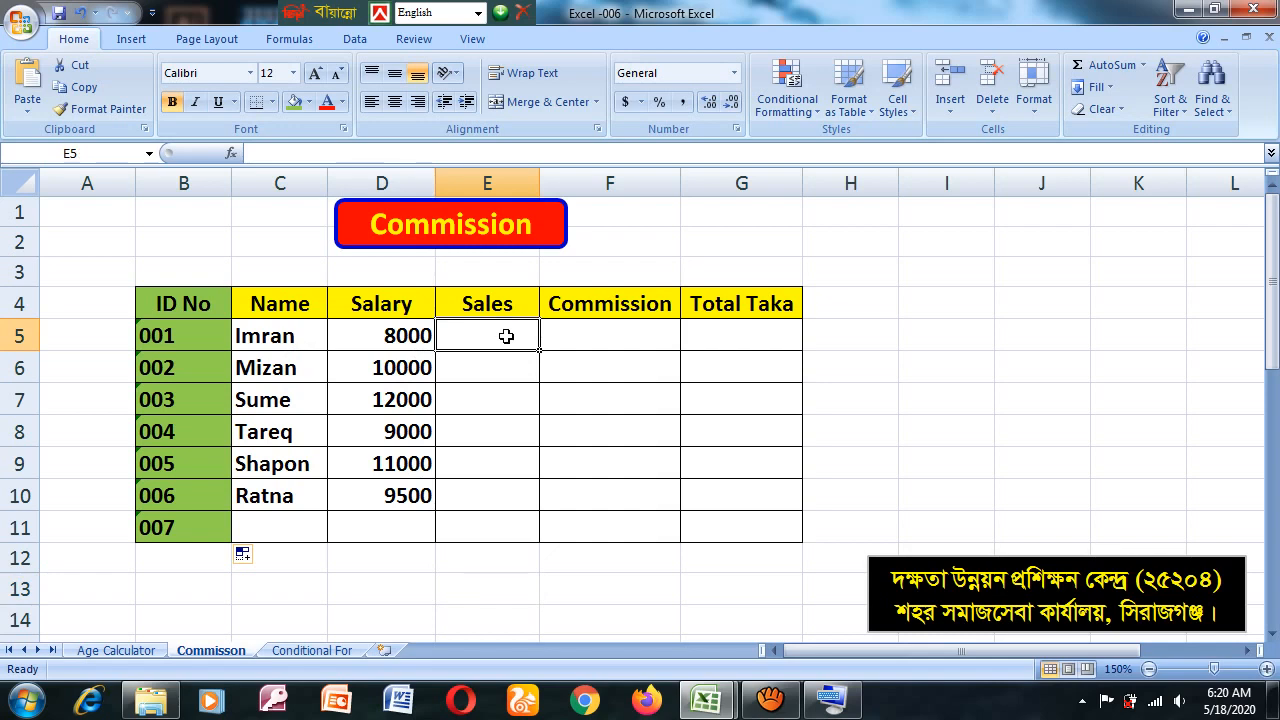
text(35)
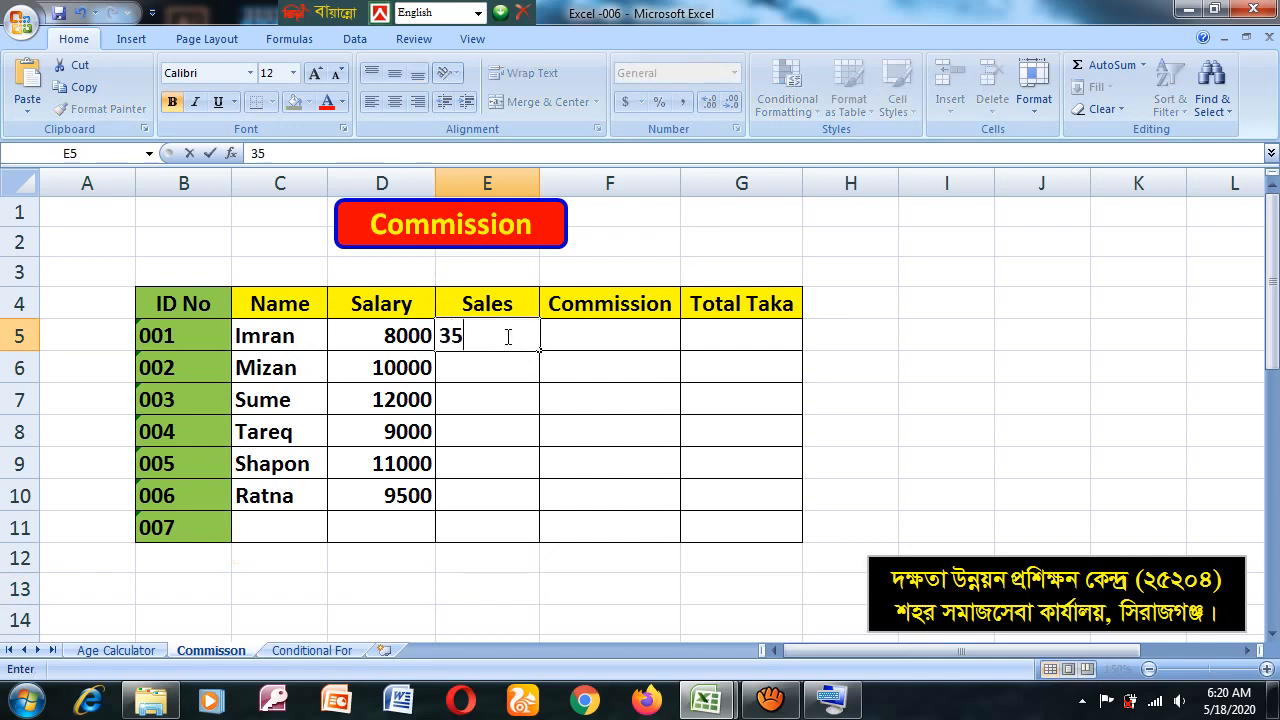
text(0000)
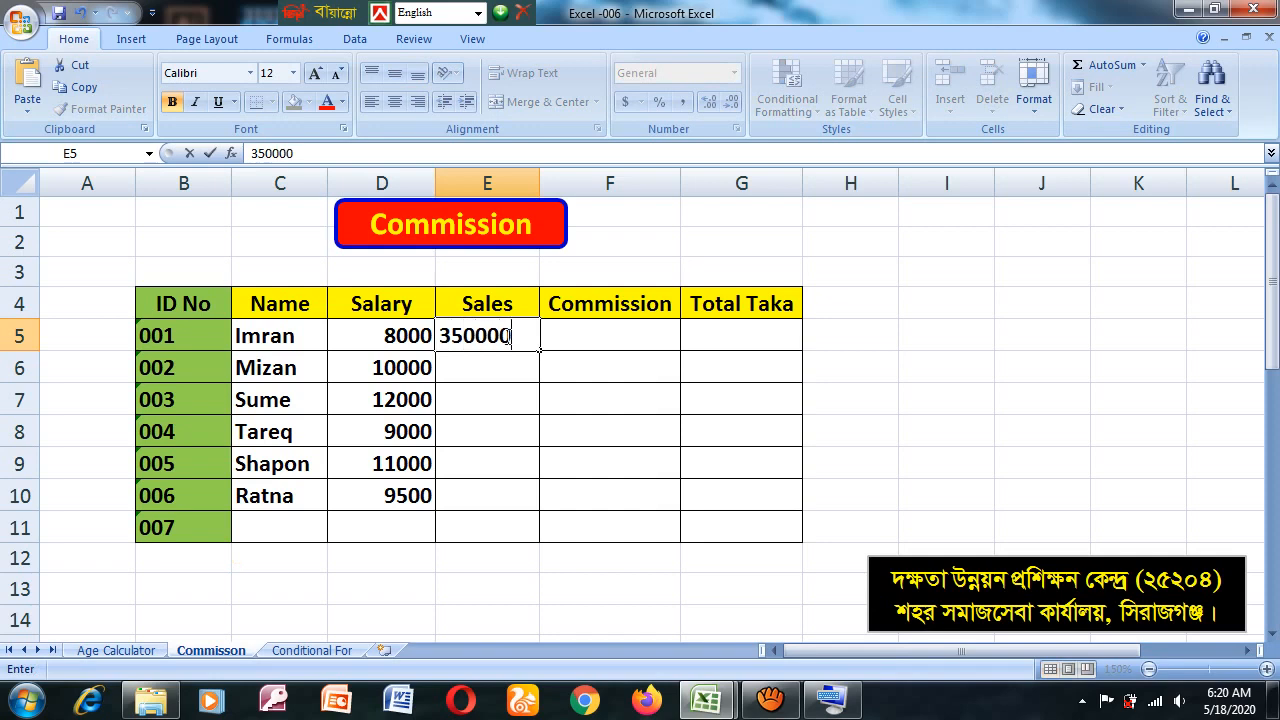
key(Return)
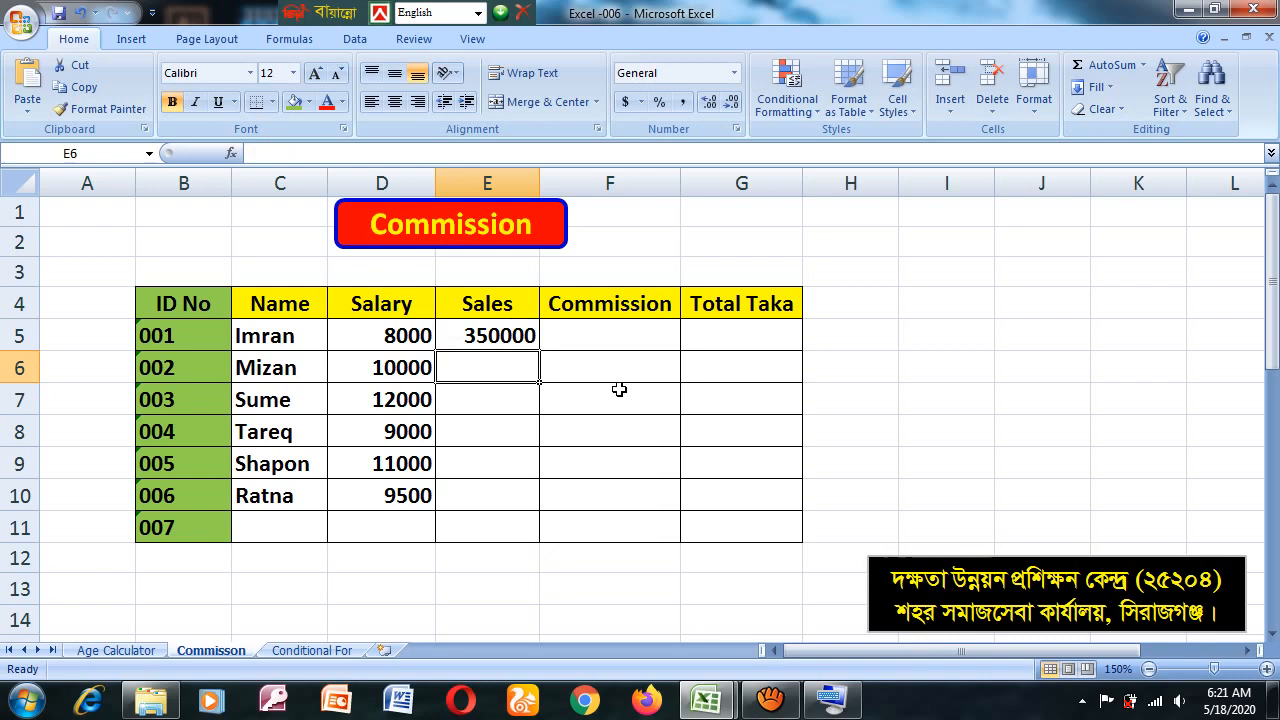
text(80000)
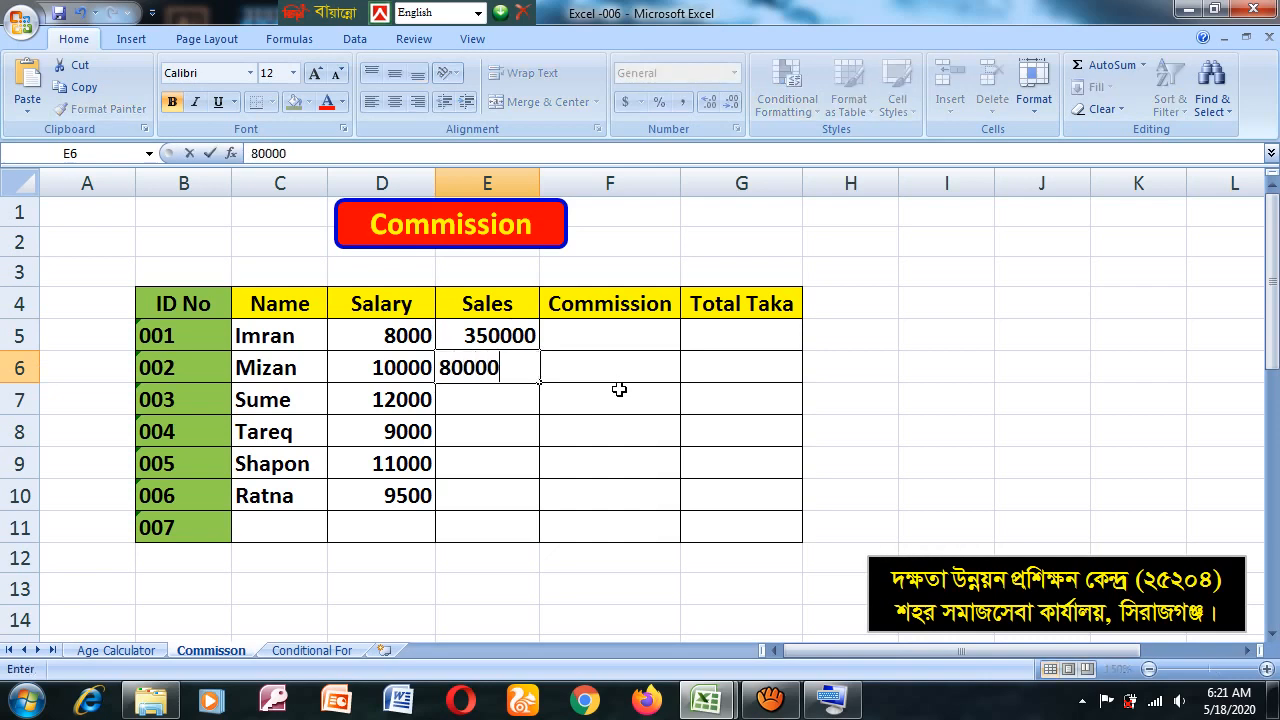
text(0)
key(Return)
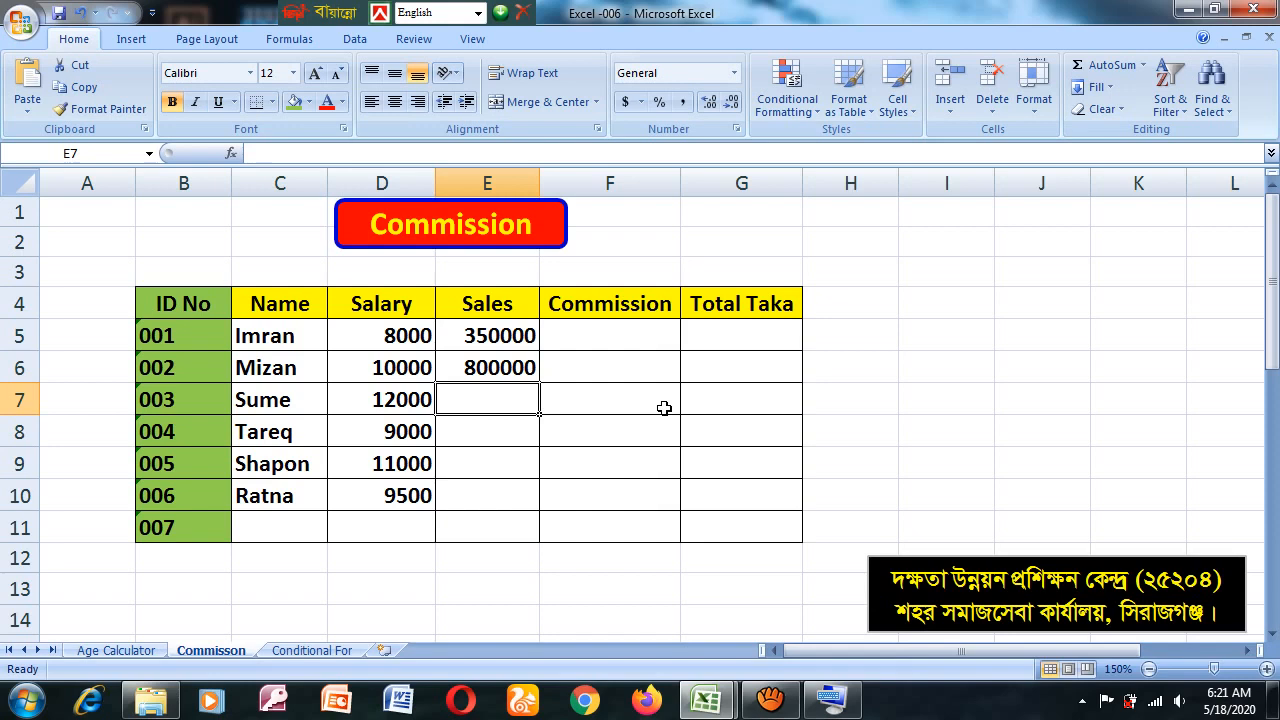
Enter a sales amount of 600000 for ID 003 in cell E7
text(60000)
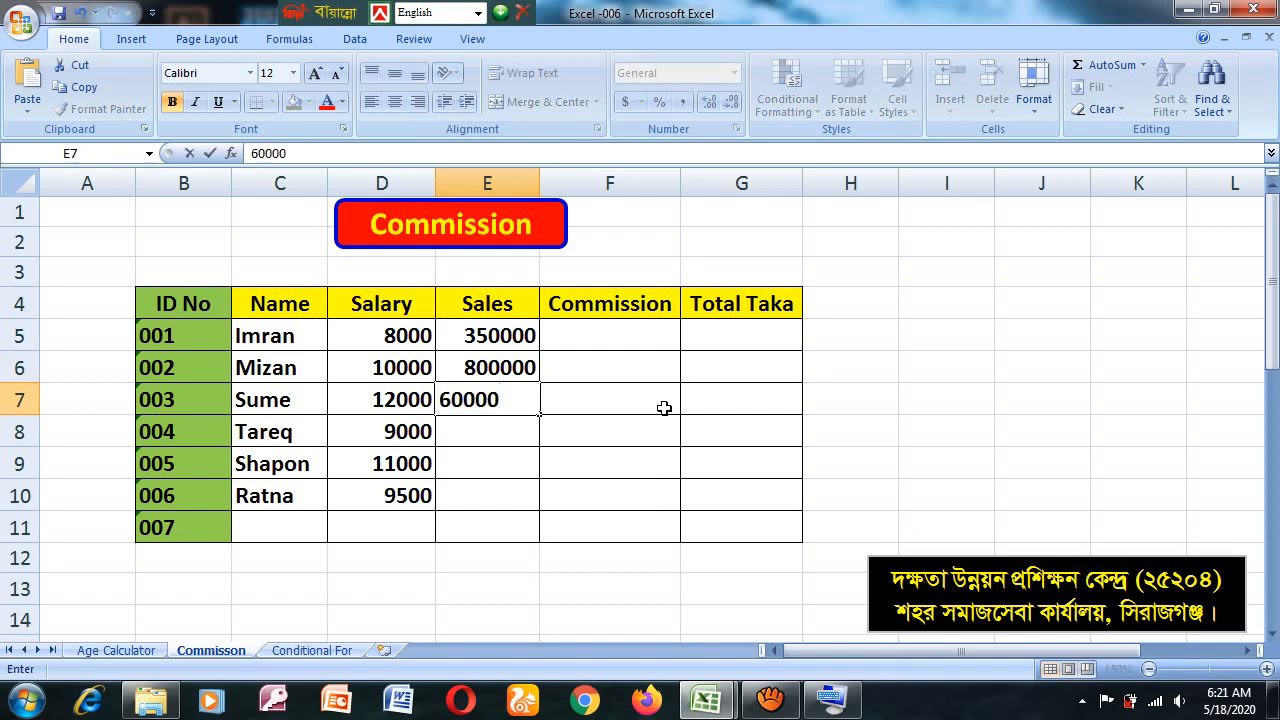
click(492, 438)
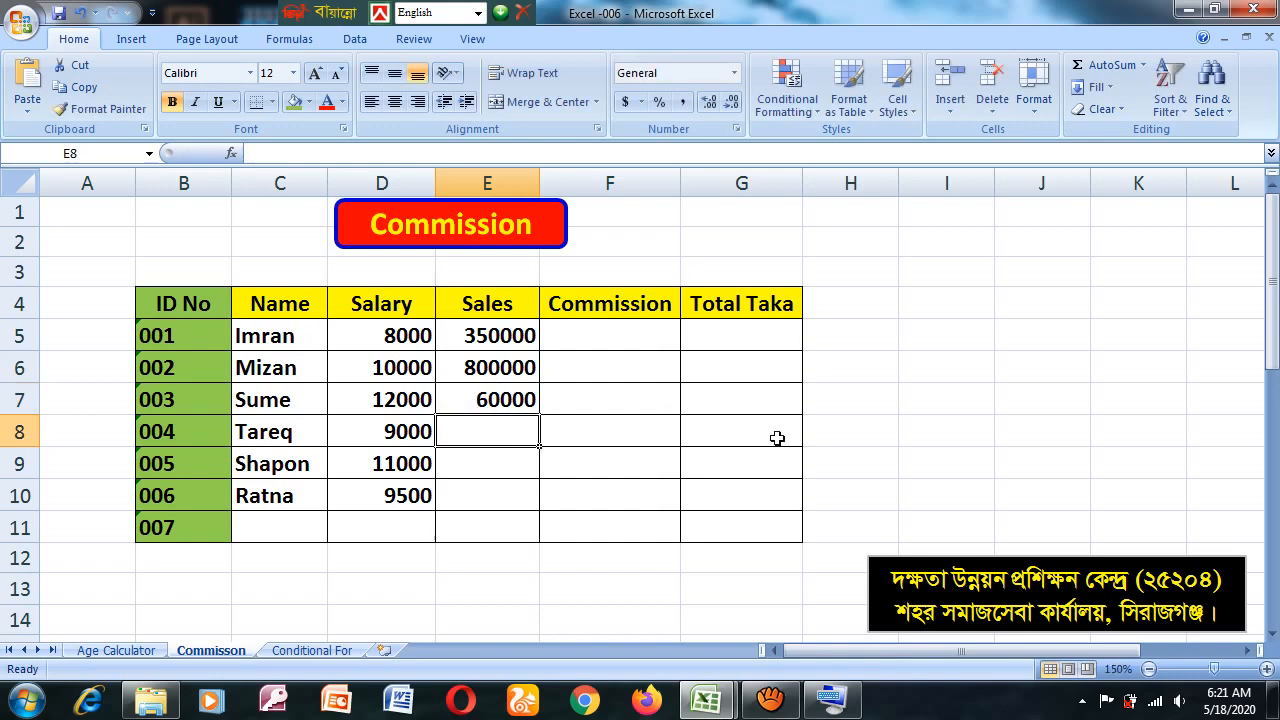
double_click(526, 400)
text(0)
Enter a sales amount of 100000 for ID 004 in cell E8
click(523, 434)
text(10)
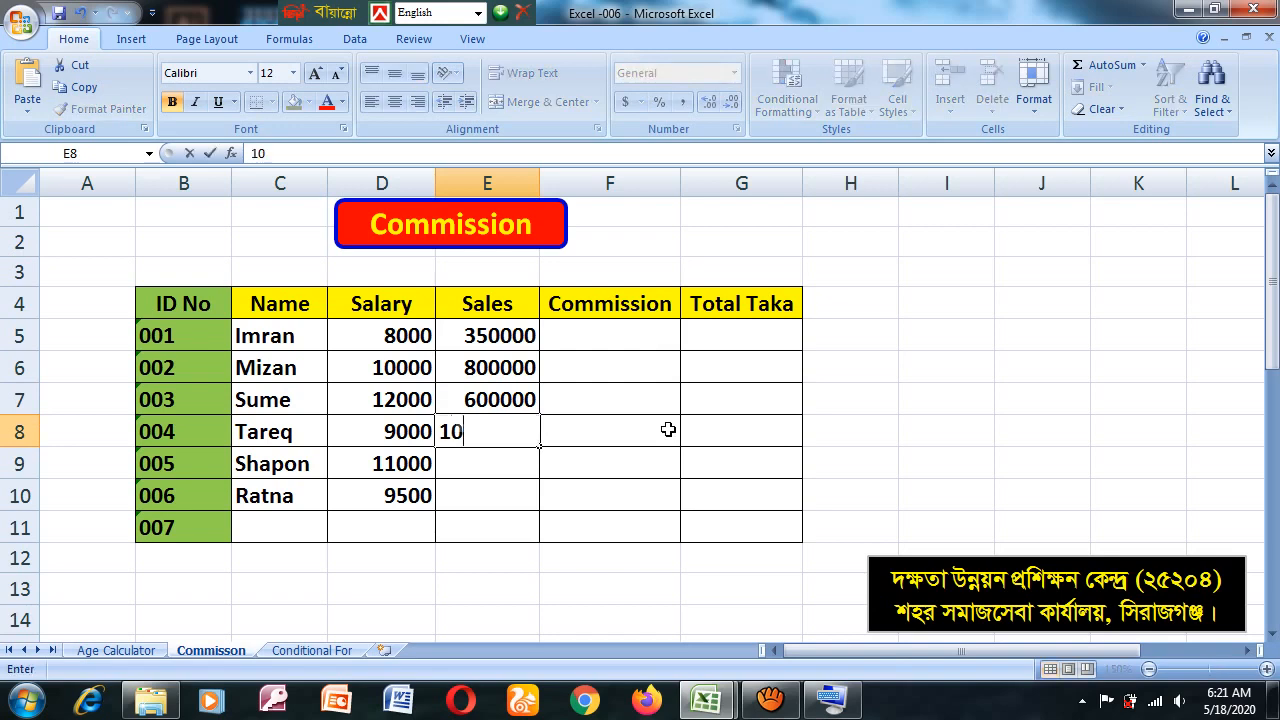
text(000)
click(497, 486)
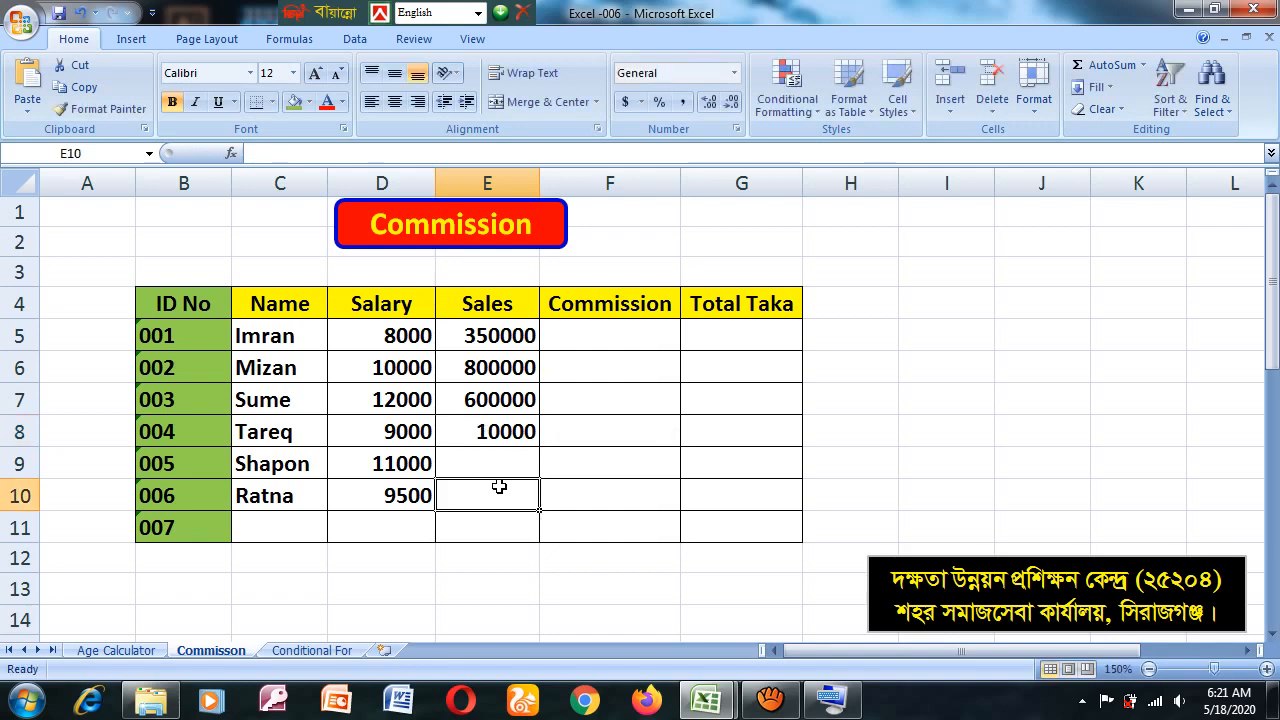
click(503, 440)
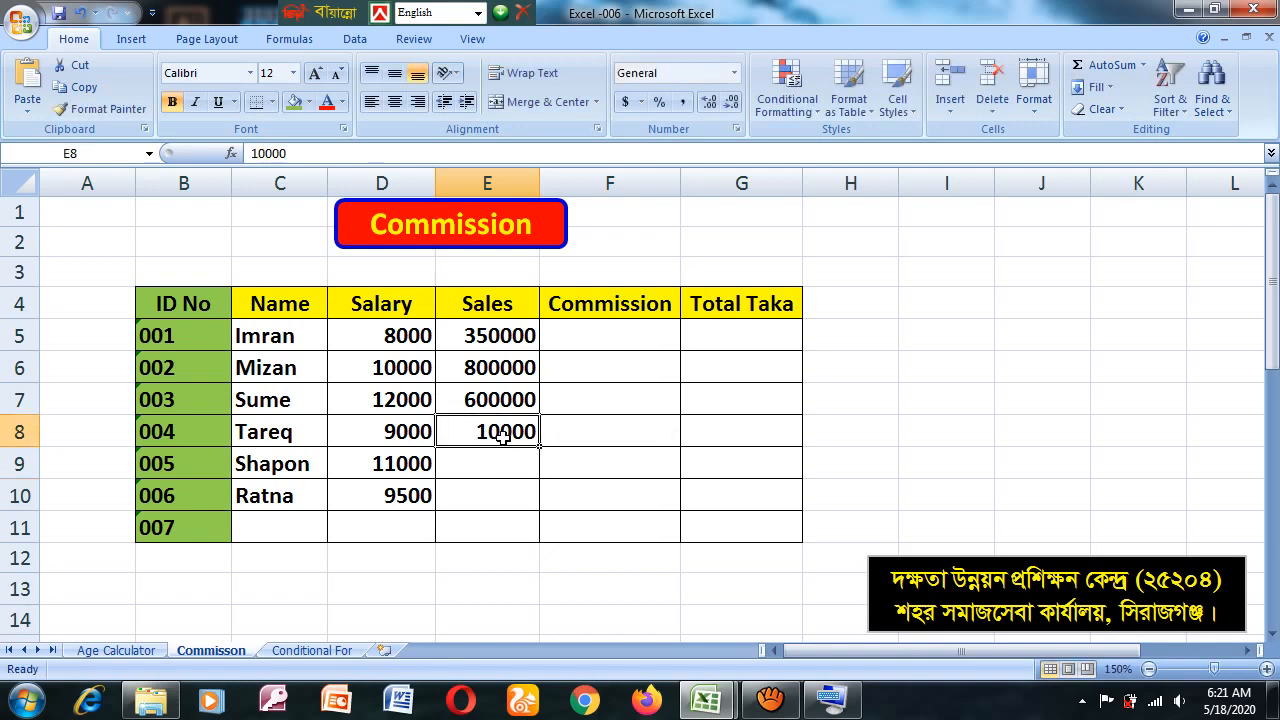
text(100000)
key(Return)
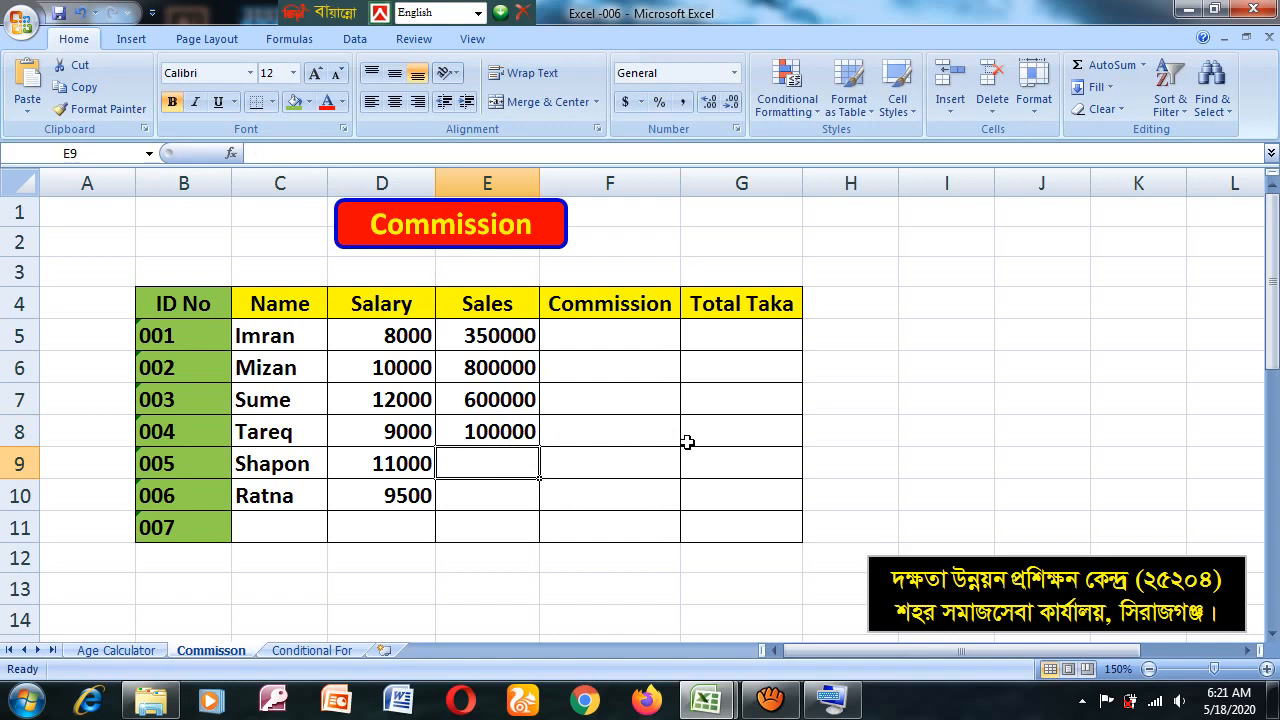
Enter a sales amount of 1100000 for ID 005 in cell E9
text(110000)
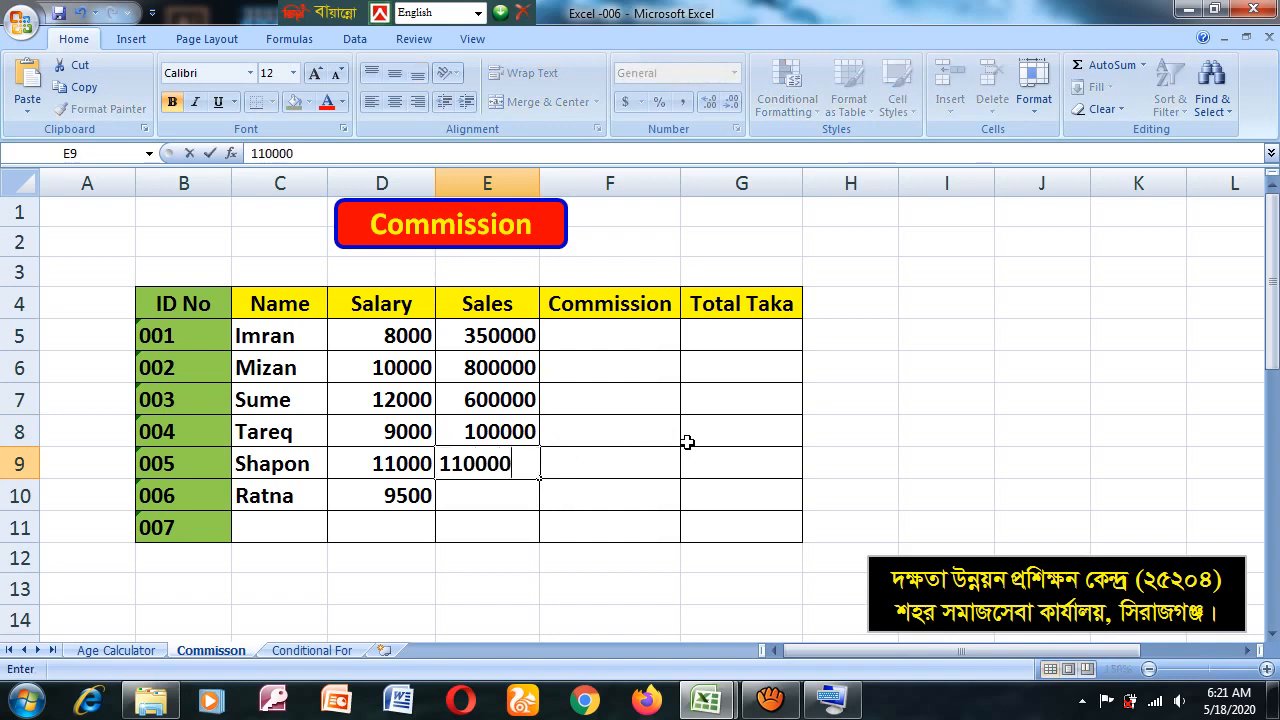
key(Return)
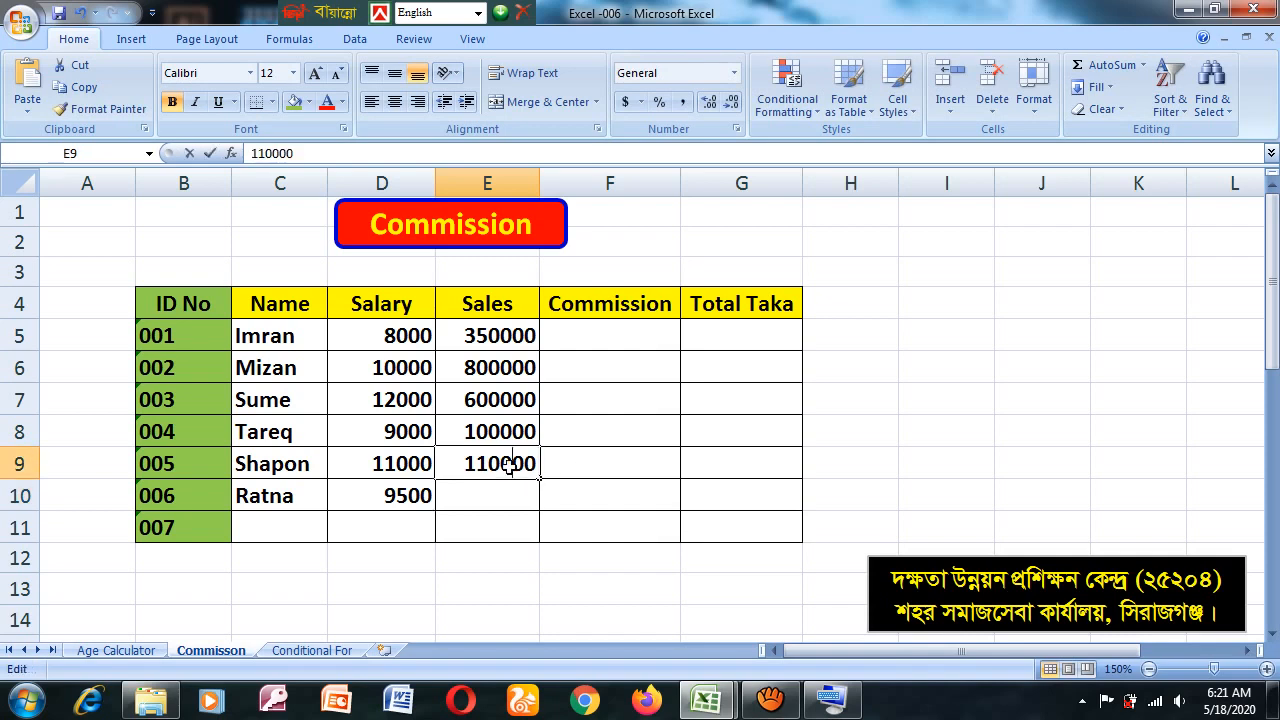
double_click(510, 464)
text(0)
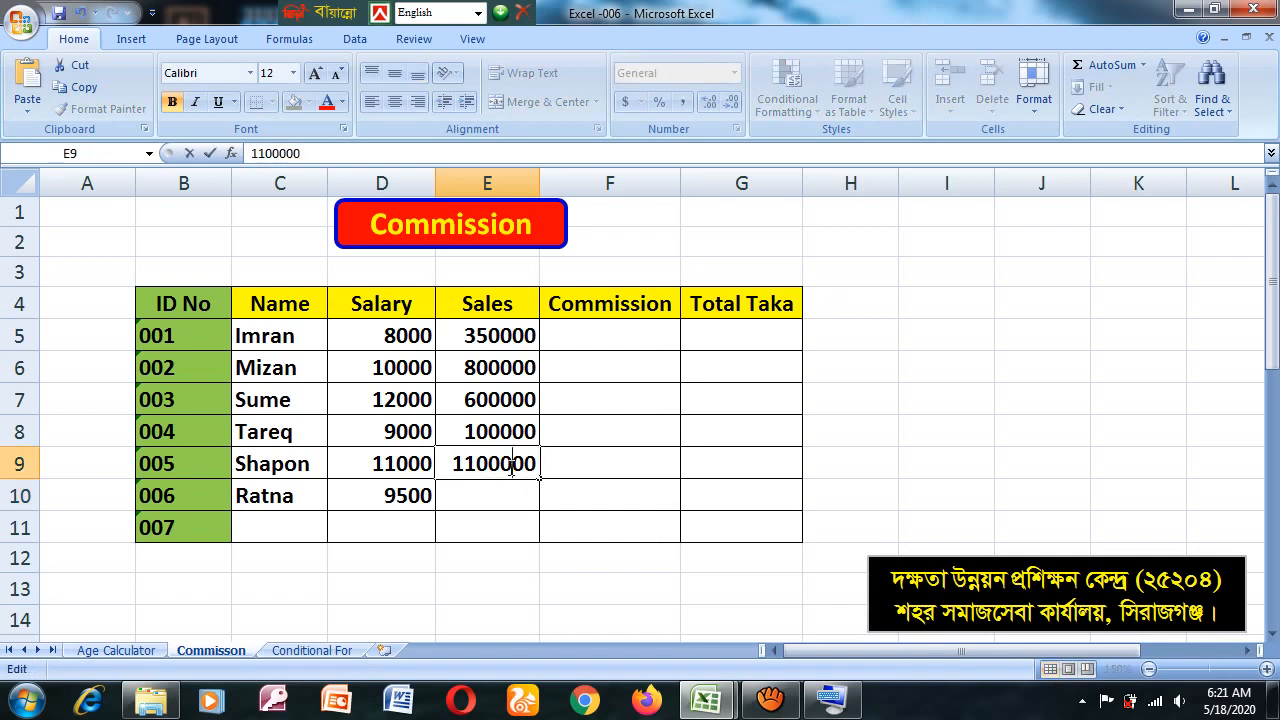
key(Return)
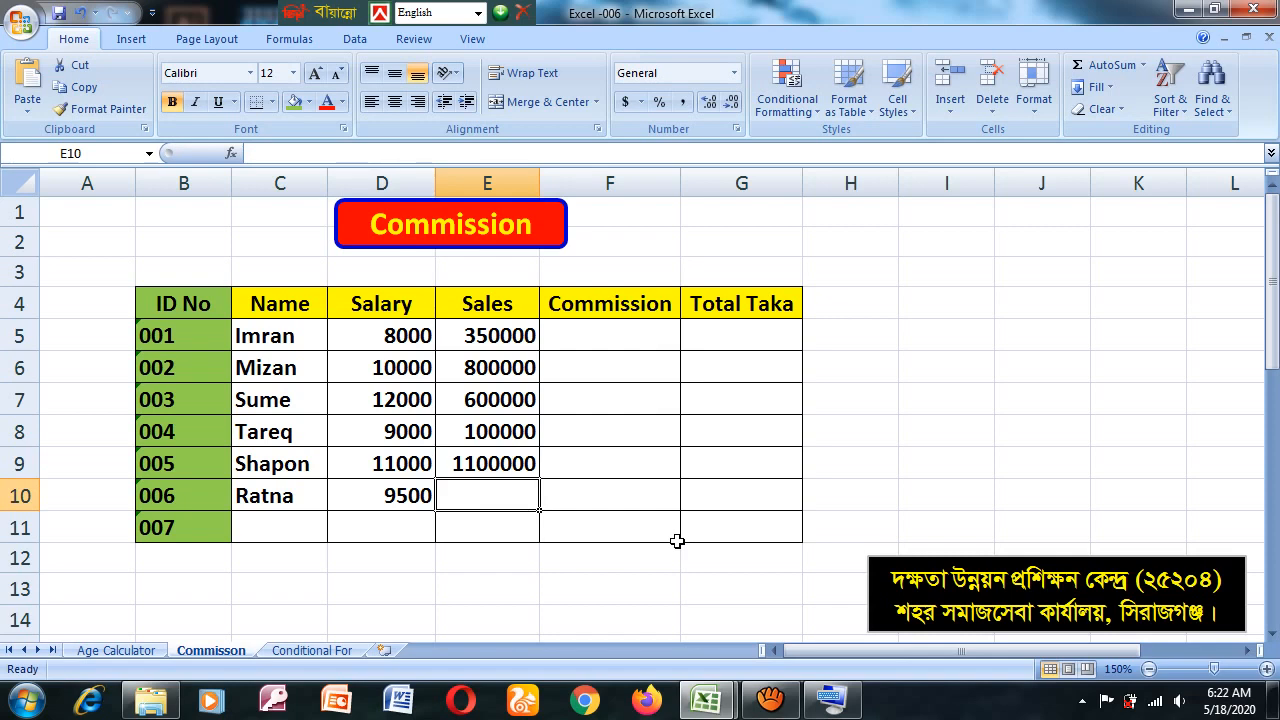
Enter a sales amount of 700000 for ID 006 in cell E10
text(7)
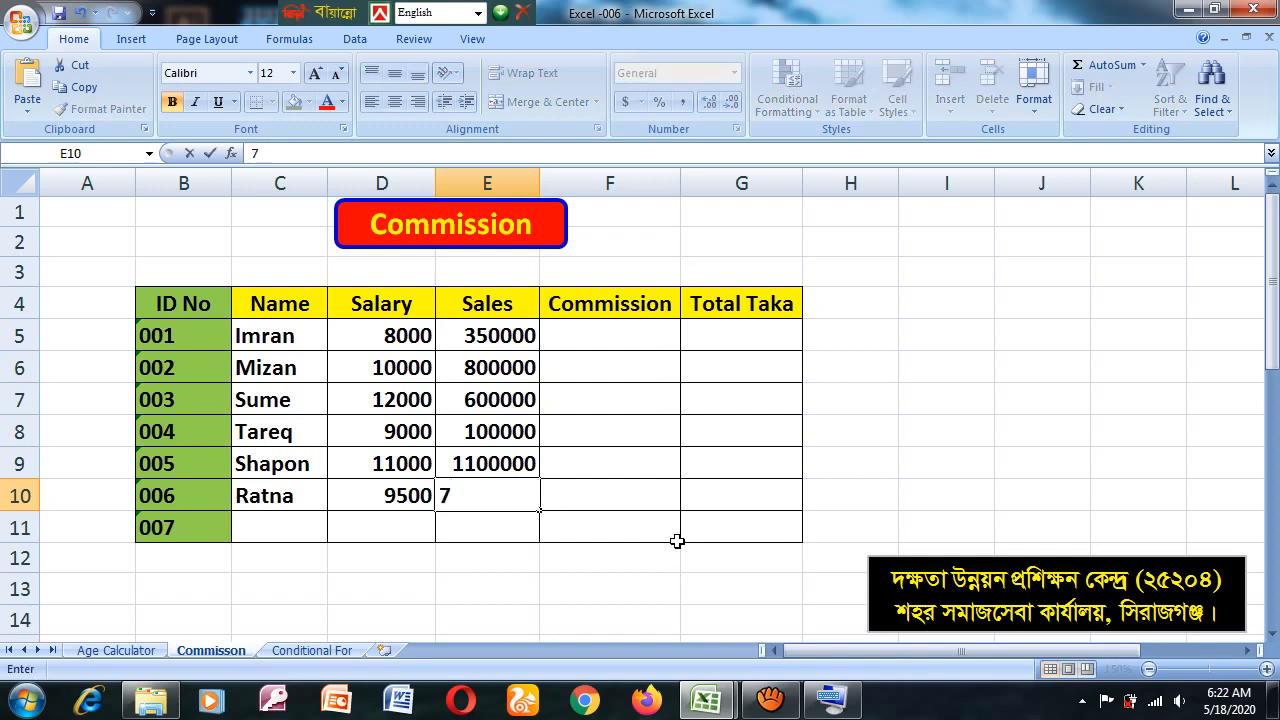
text(00000)
click(617, 475)
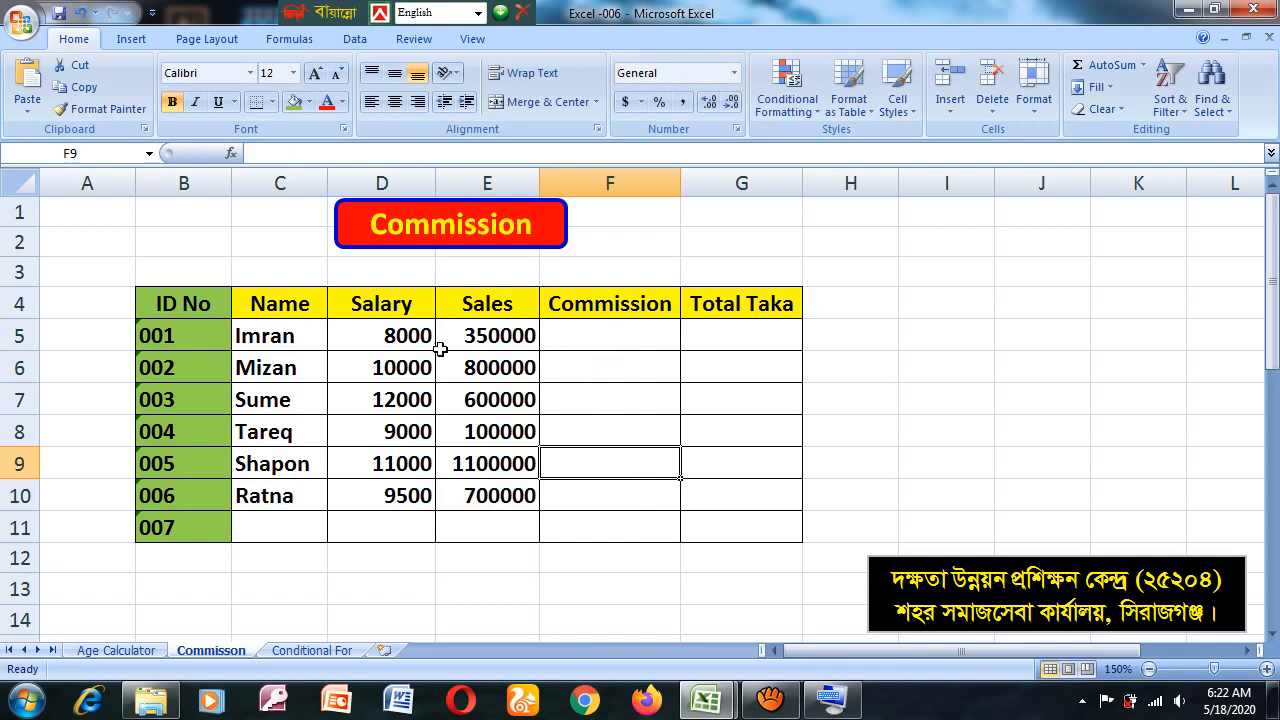
click(623, 345)
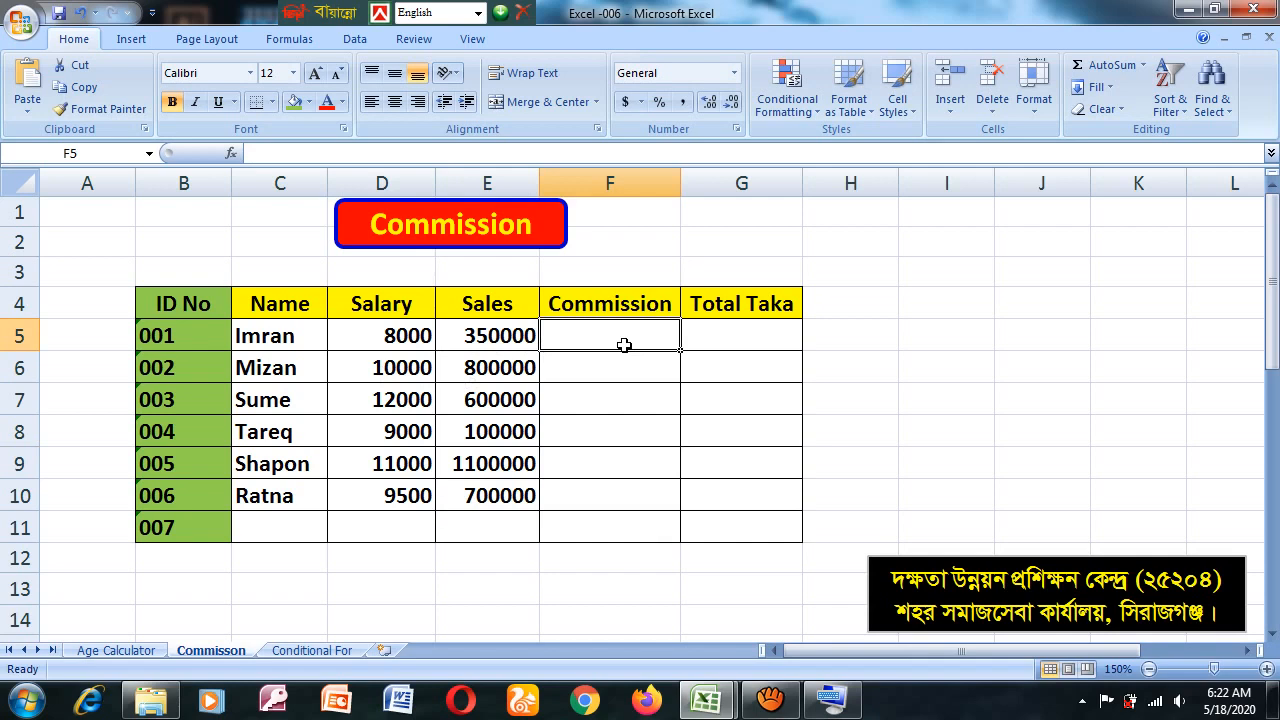
Merge and center cells B11 and C11 in the last row of the table
drag(163, 527, 309, 529)
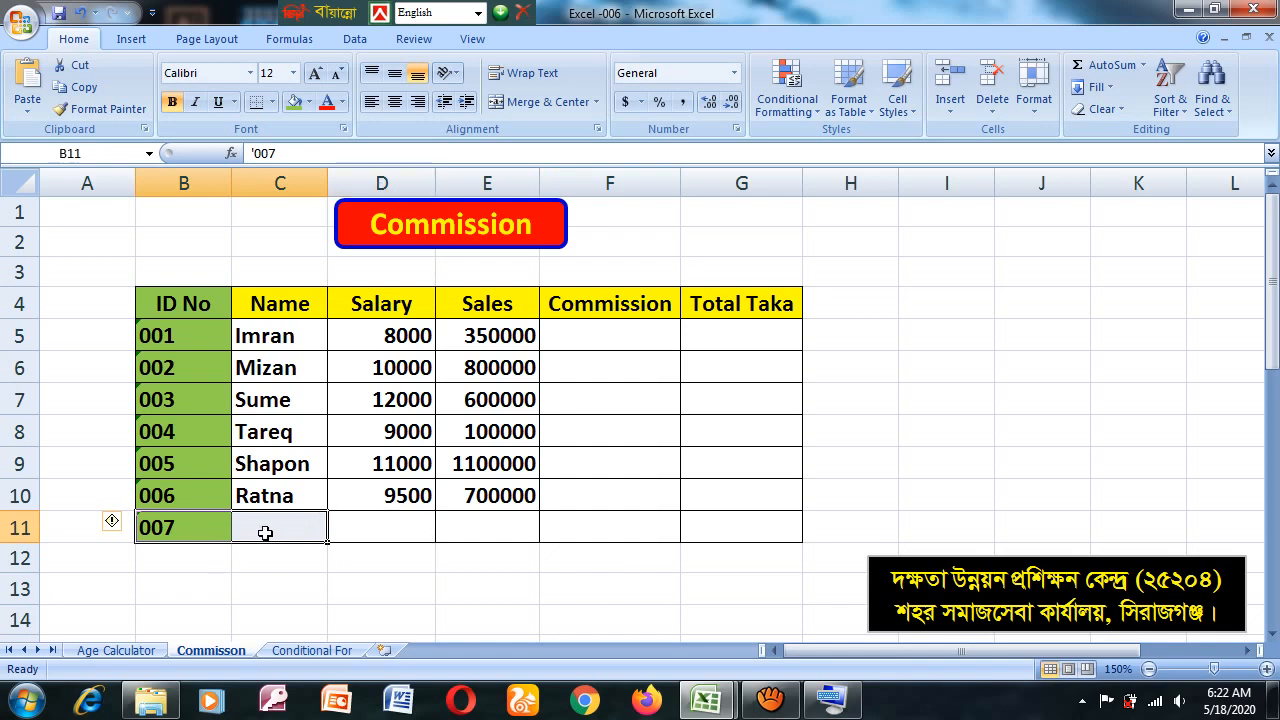
right_click(265, 533)
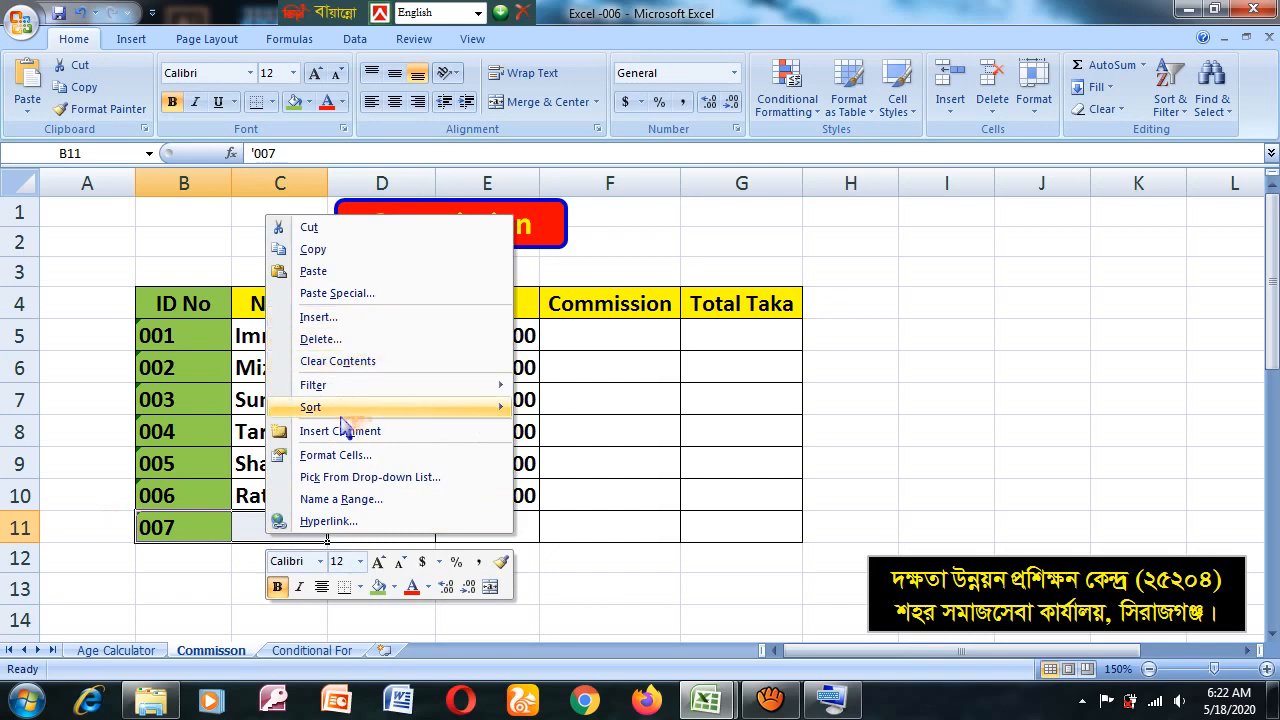
click(520, 101)
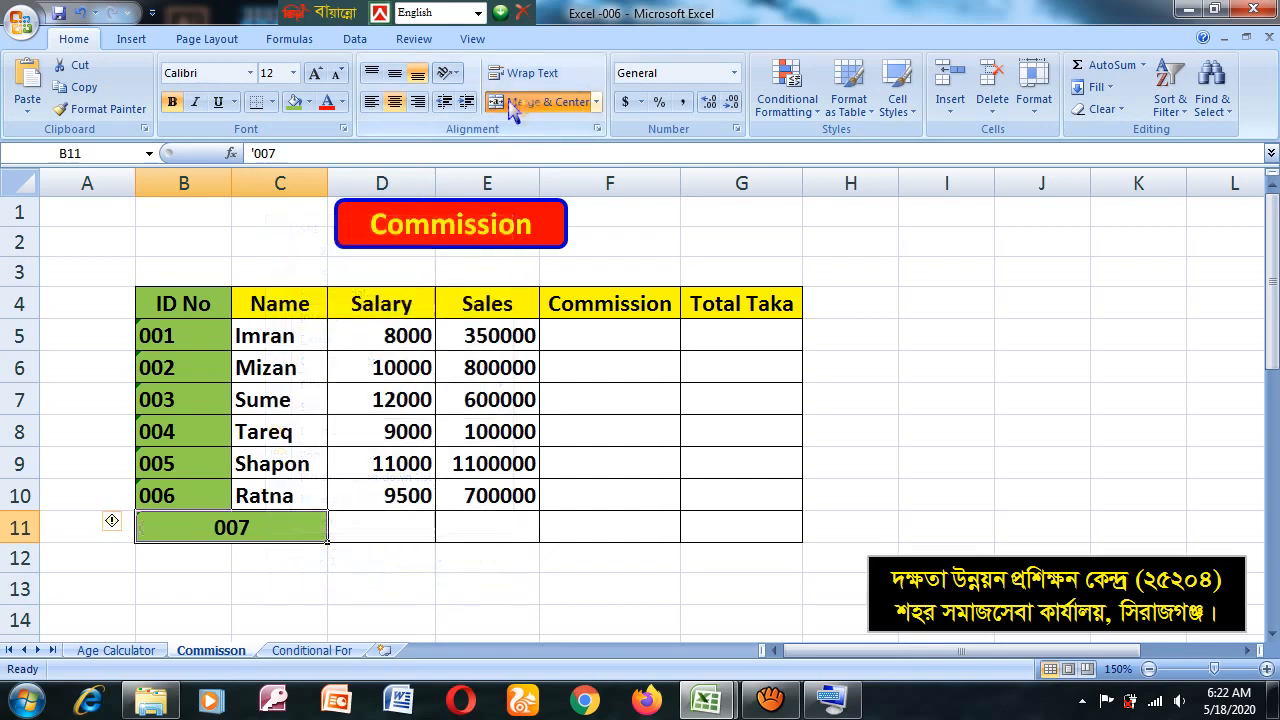
Replace the content of the merged cell B11 with the label Total
key(Delete)
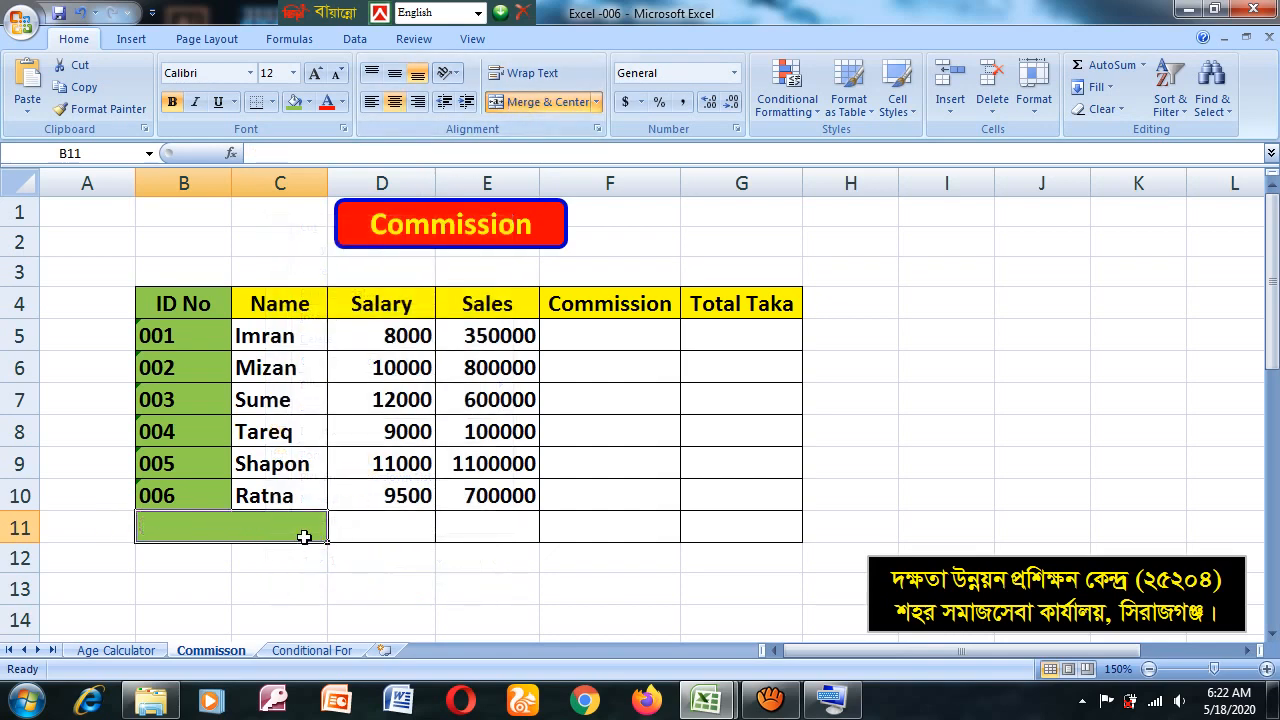
text(Tita)
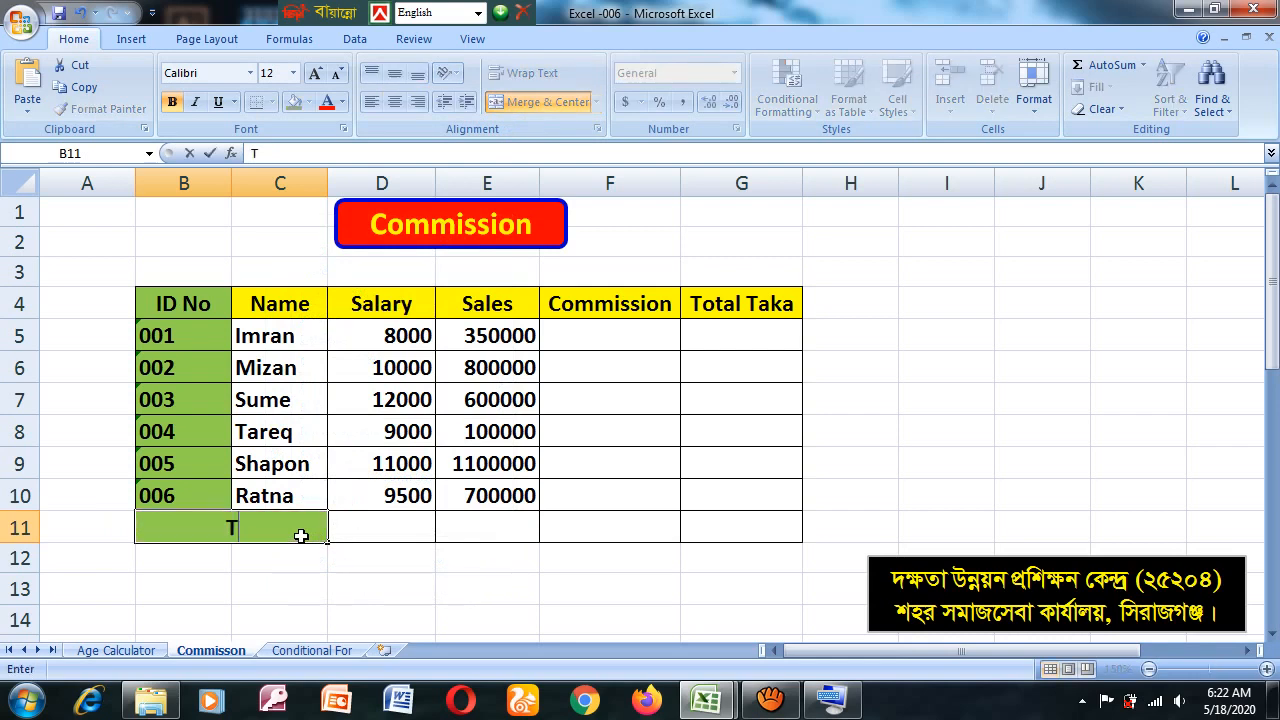
key(BackSpace)
key(BackSpace)
key(BackSpace)
text(otal)
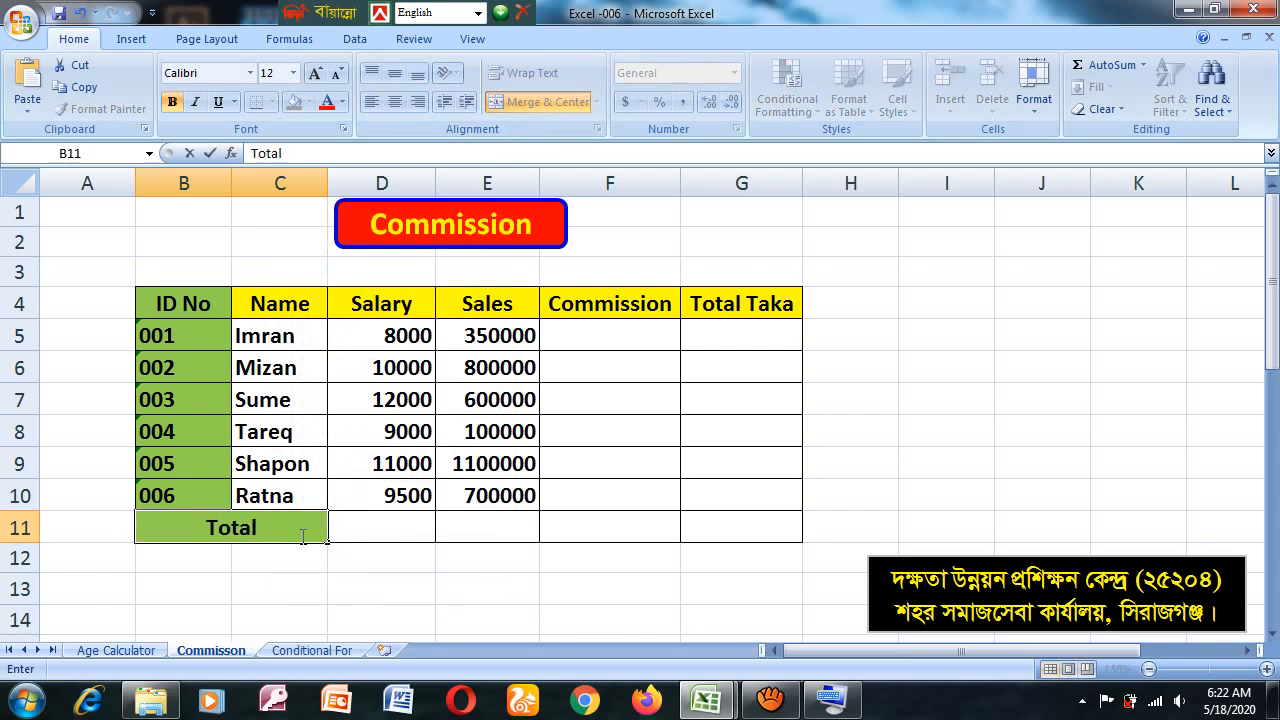
click(441, 594)
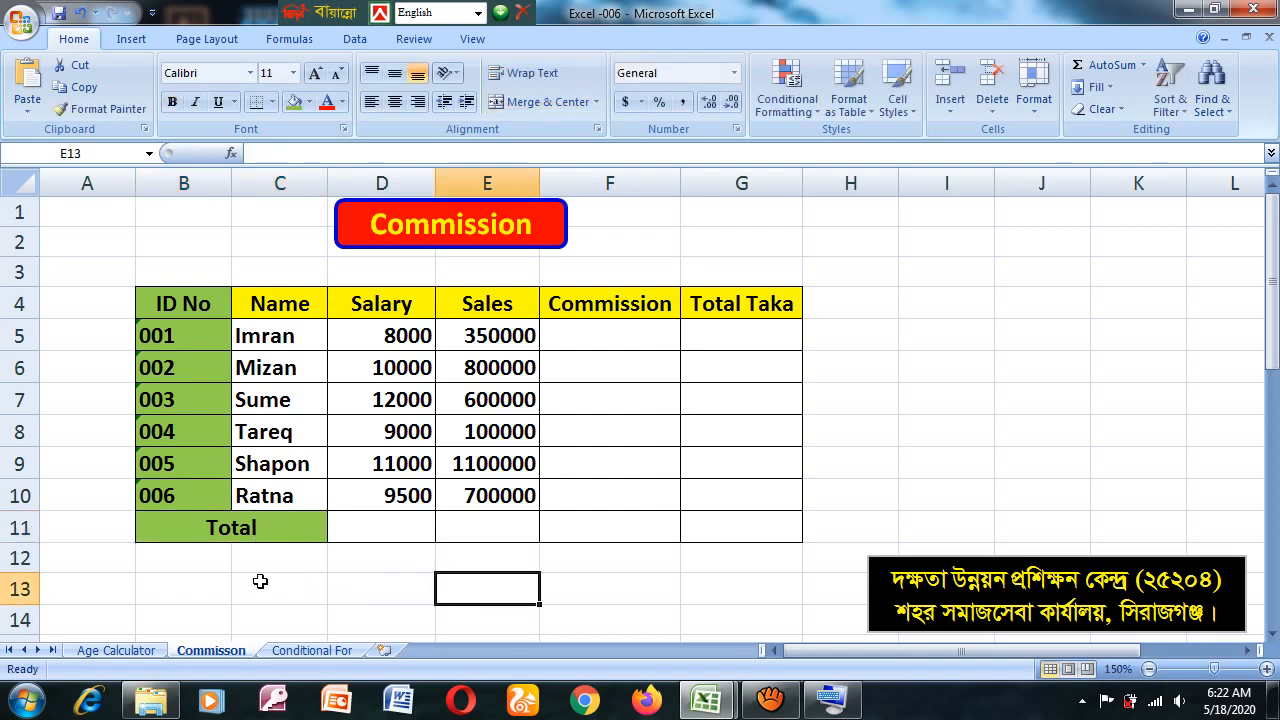
Change the fill color of the merged Total cell to the standard orange
click(275, 520)
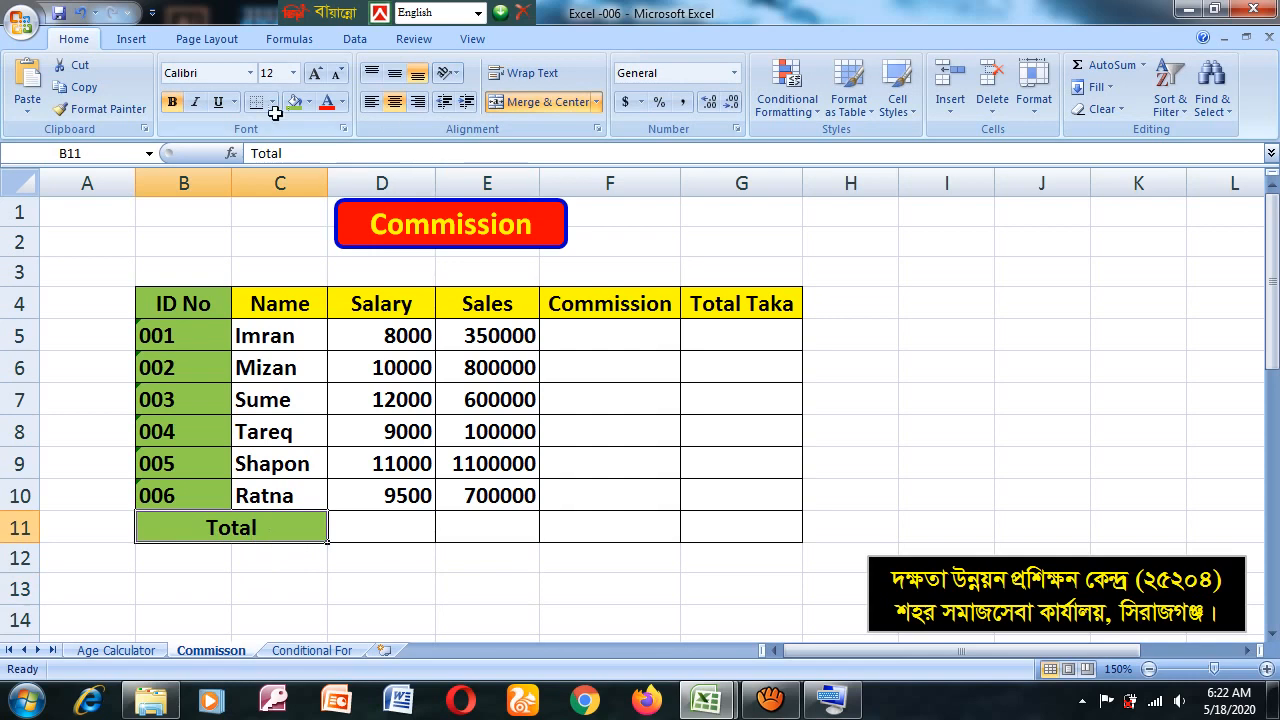
click(311, 102)
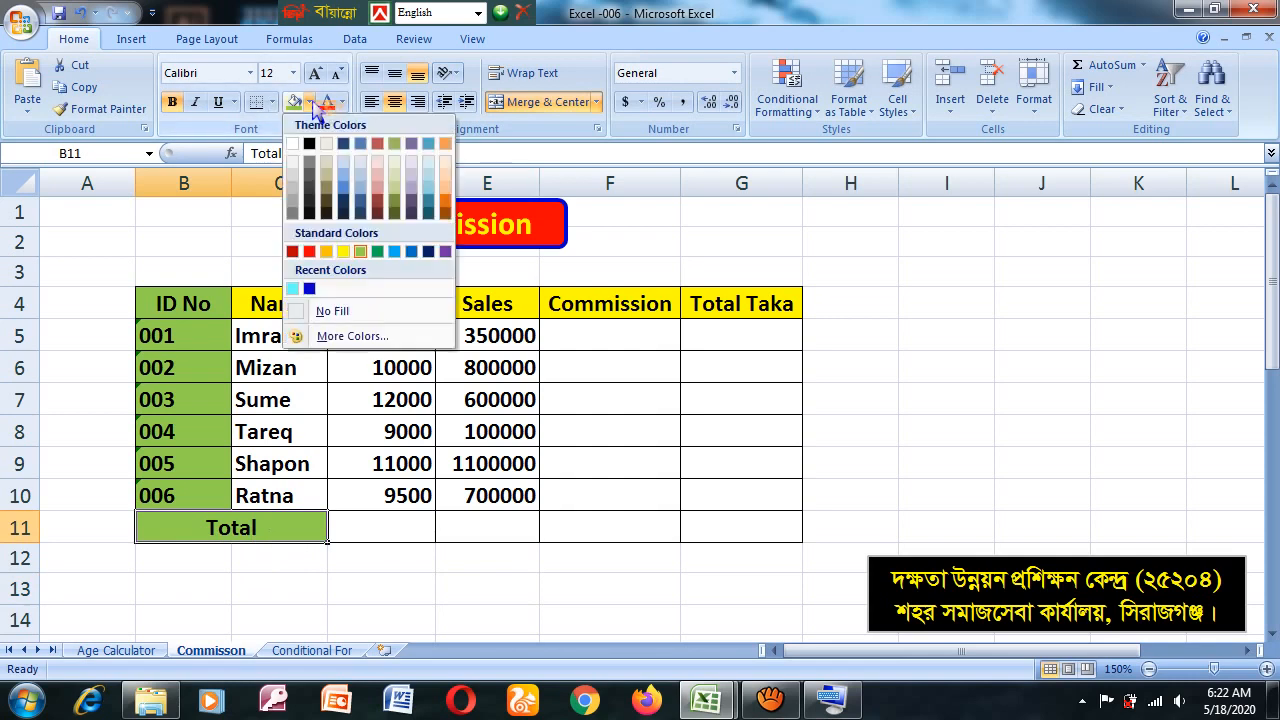
click(326, 251)
click(366, 594)
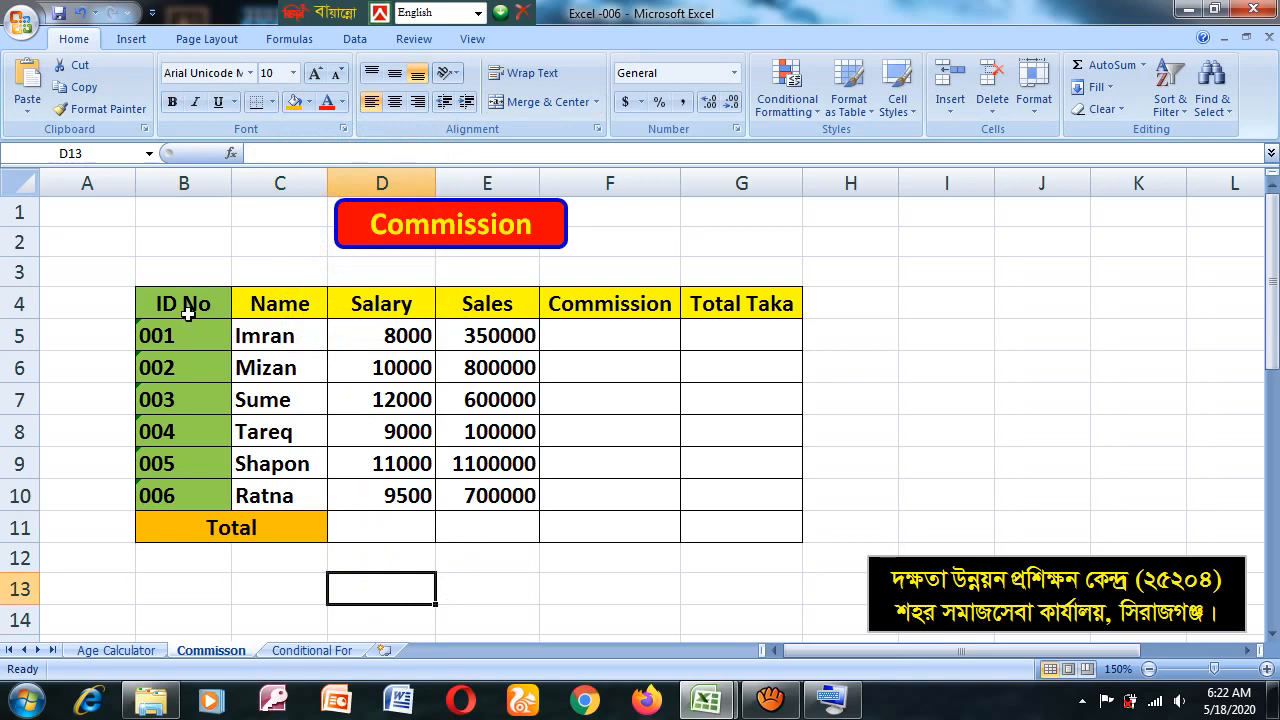
drag(178, 301, 714, 526)
click(603, 338)
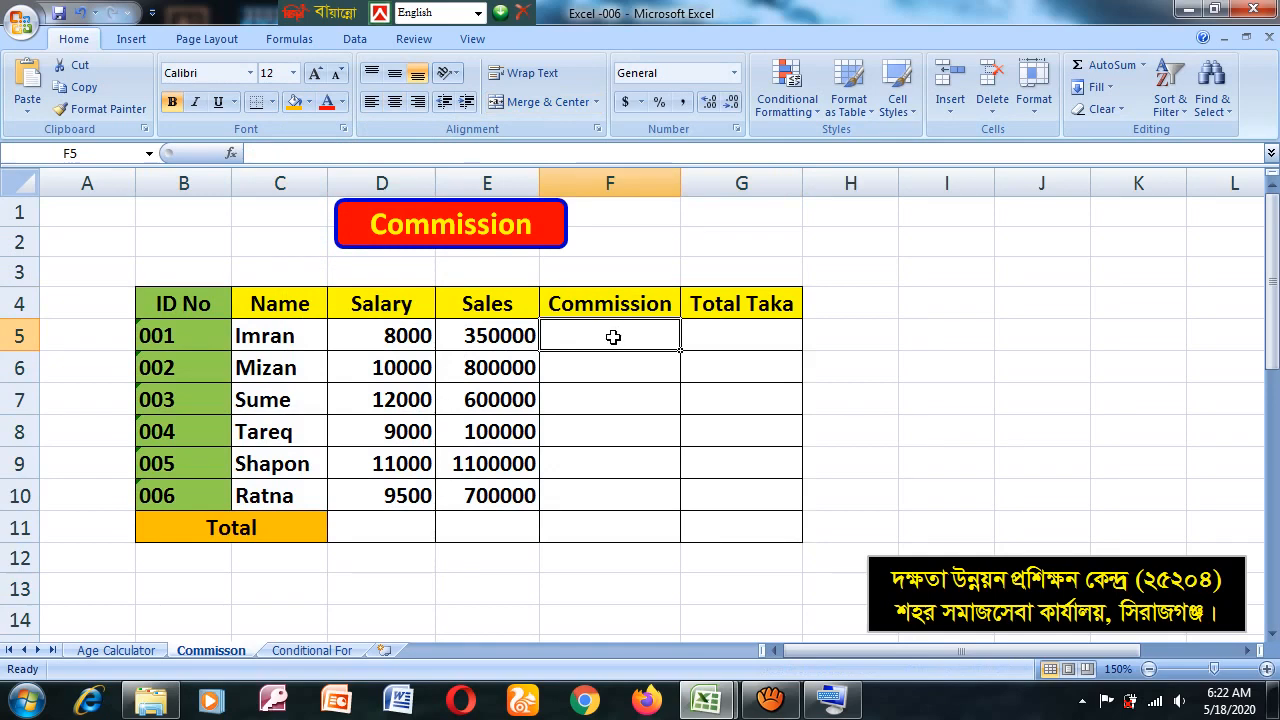
text(=)
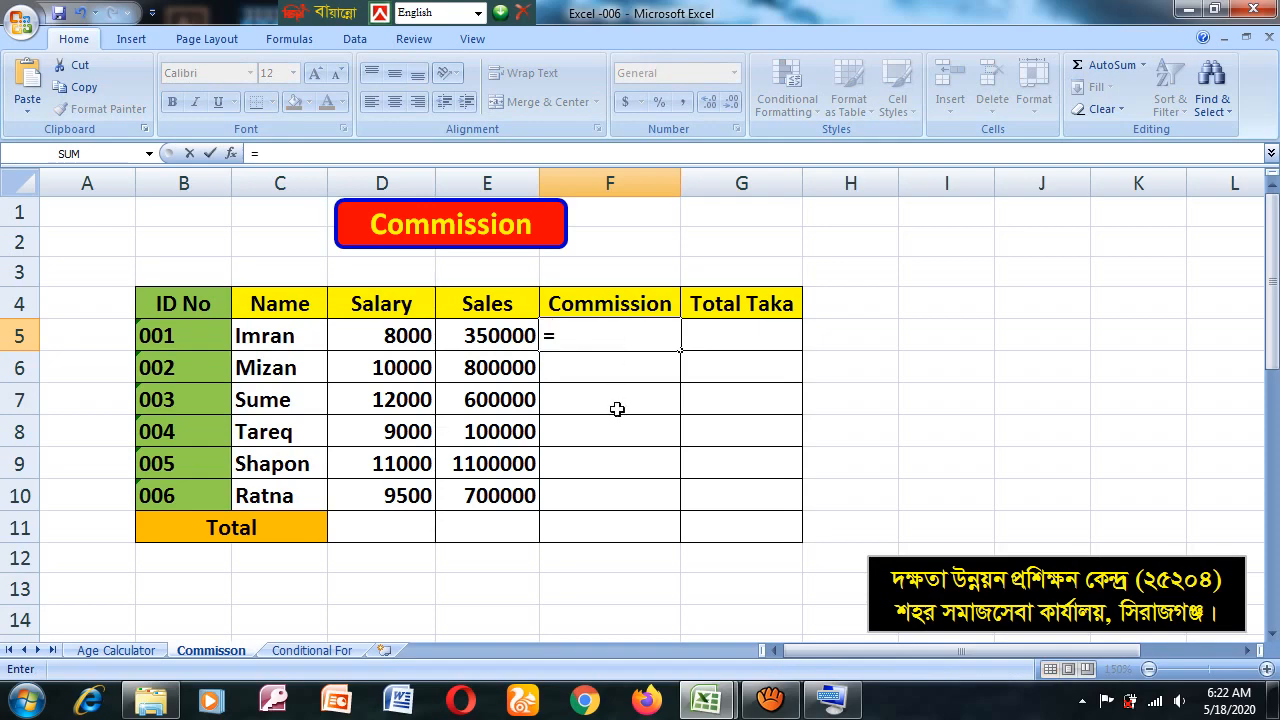
key(Escape)
Review the commission rate conditions written in the black rounded rectangle below the table
scroll(614, 406, down, 3)
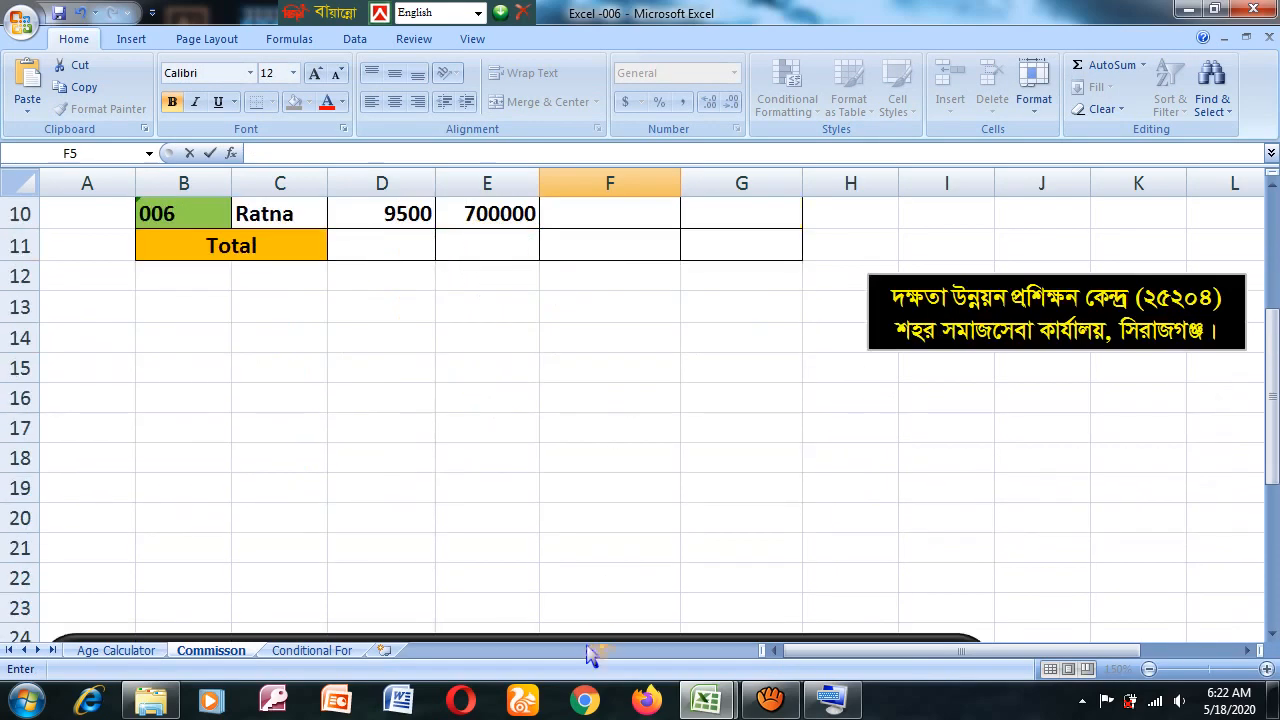
scroll(590, 615, down, 2)
drag(565, 488, 565, 296)
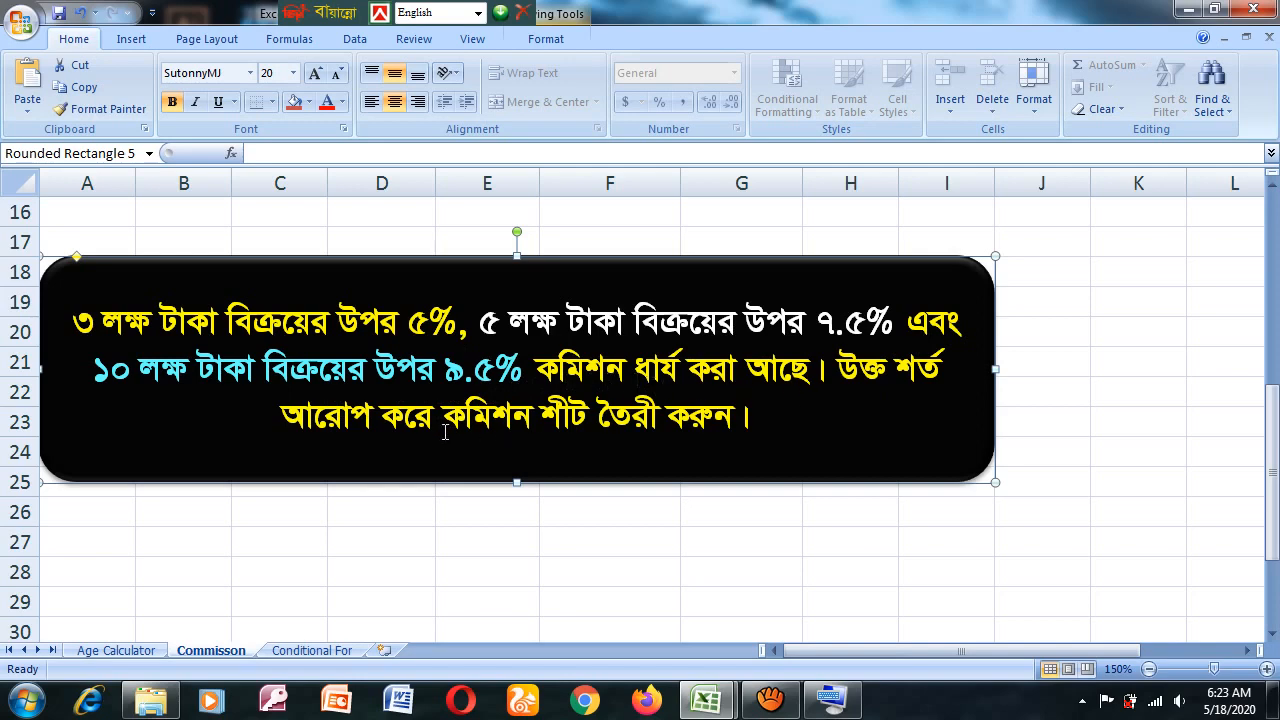
scroll(769, 396, up, 4)
scroll(769, 396, up, 1)
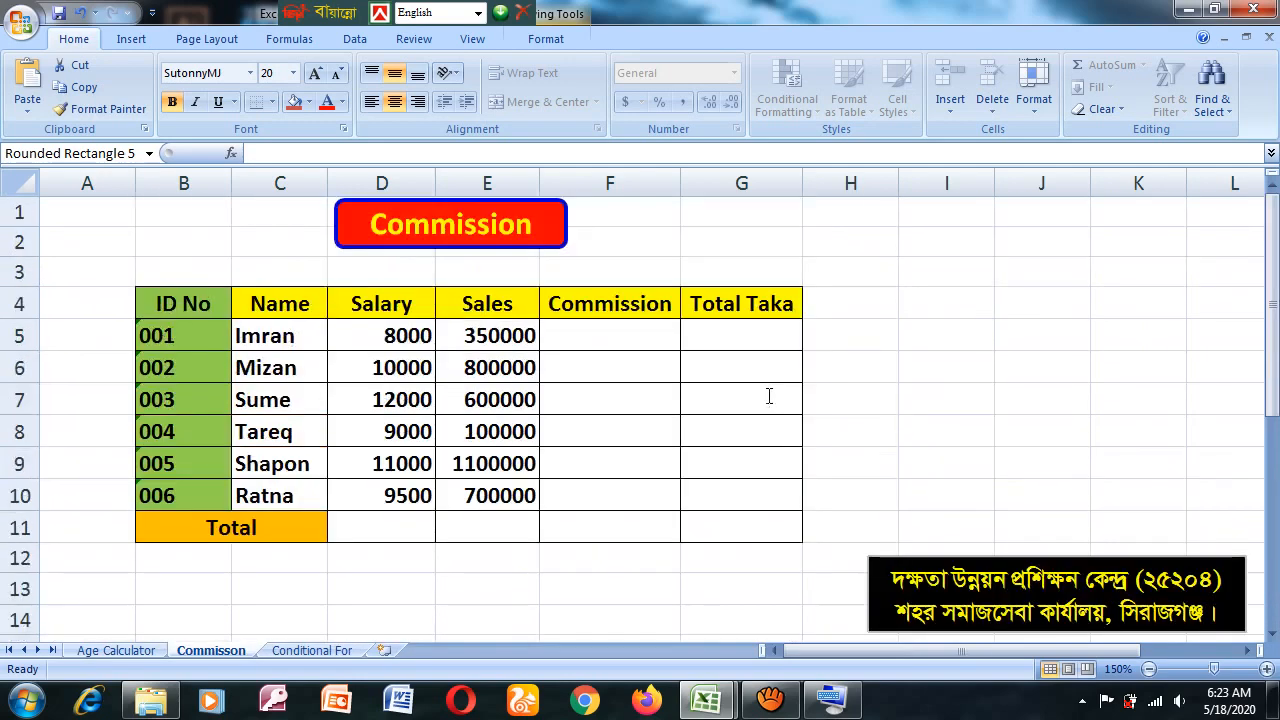
Begin an IF formula in F5 that tests E5>=500000 and returns E5*5% when true
click(593, 341)
text(=)
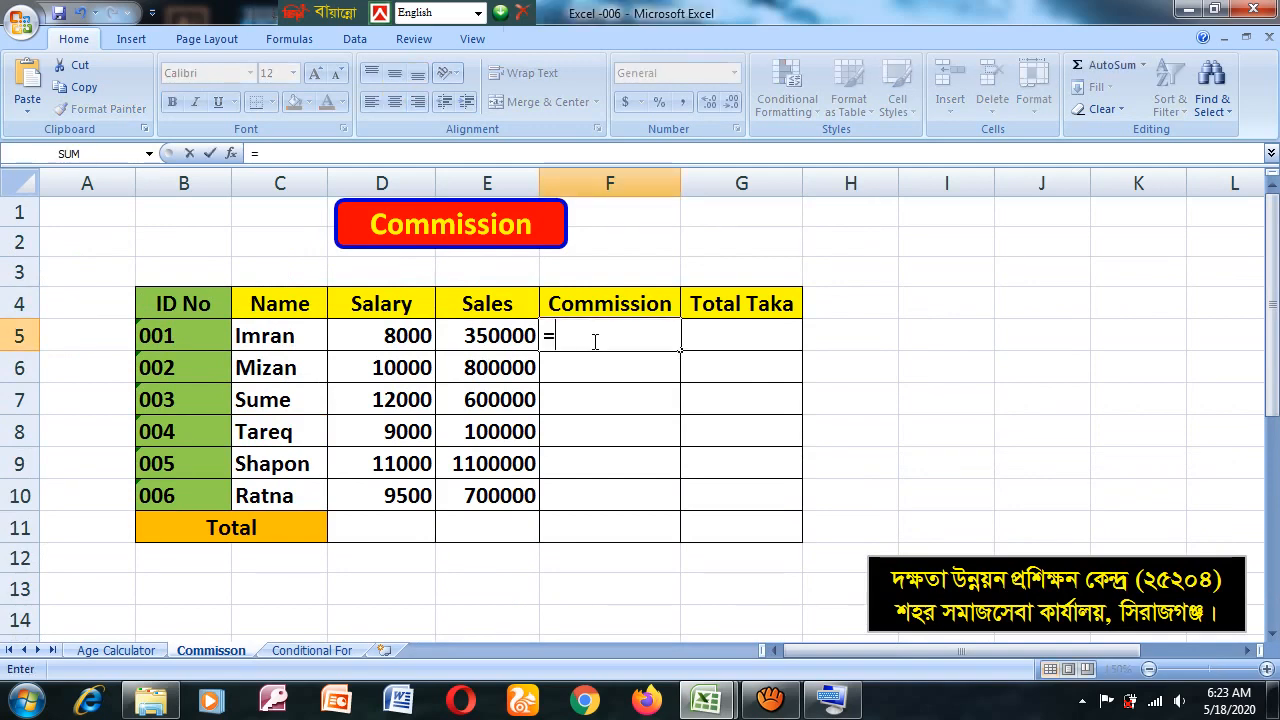
text(if)
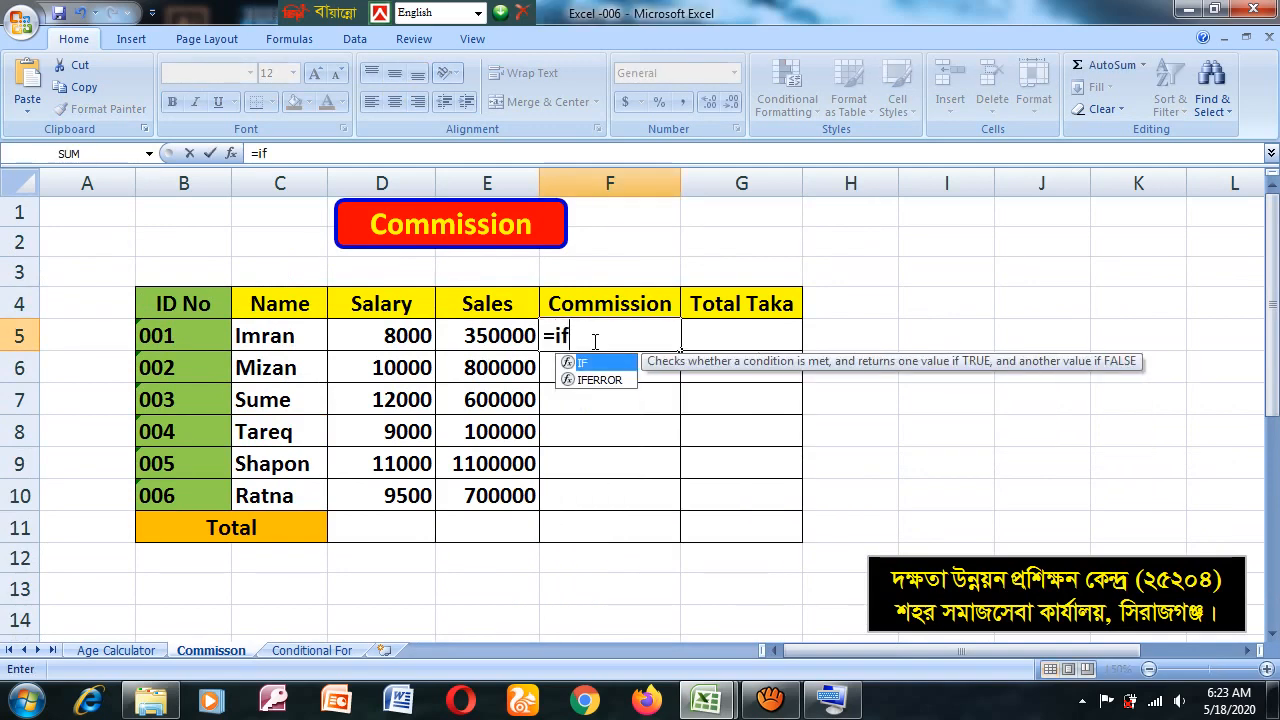
text(()
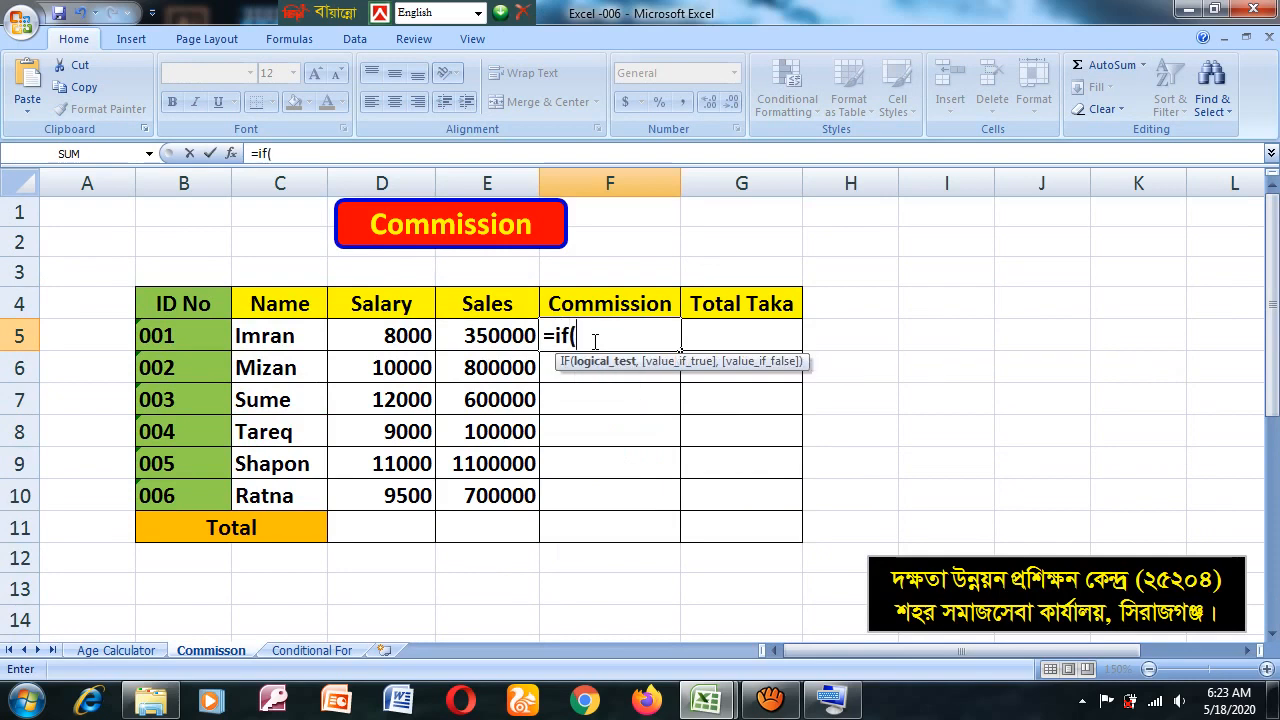
click(487, 338)
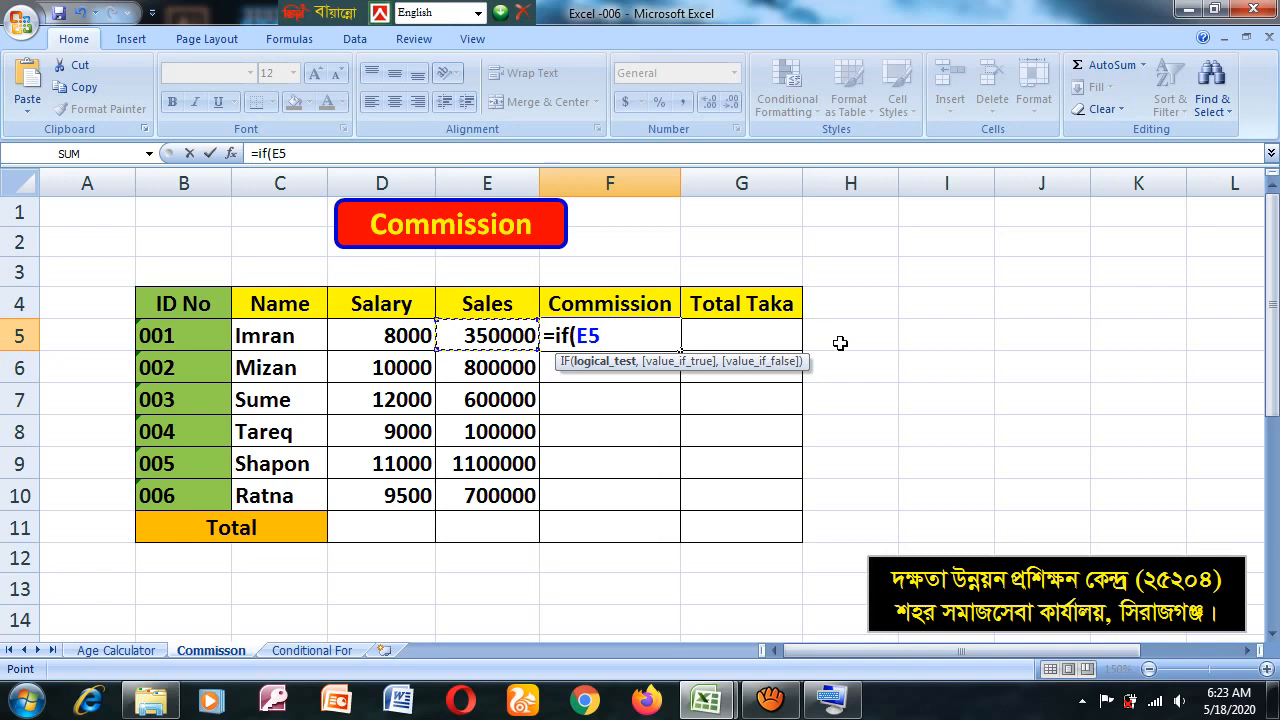
text(>=)
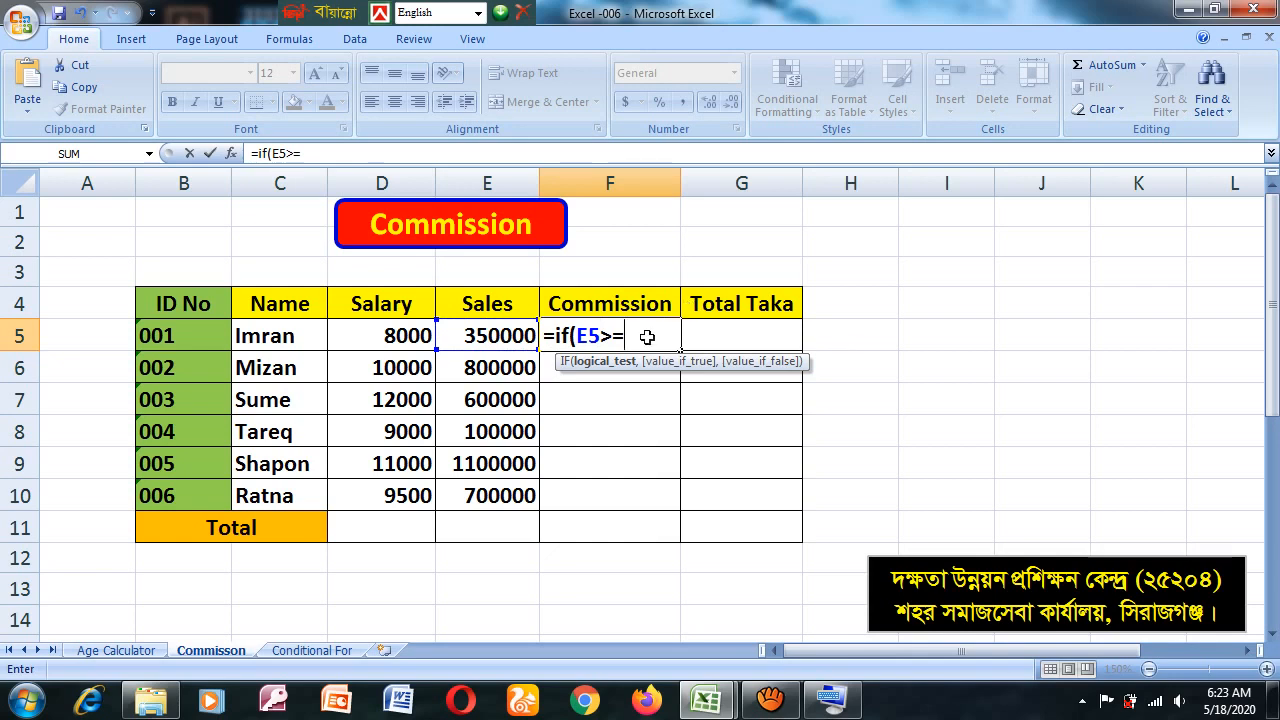
text(50000)
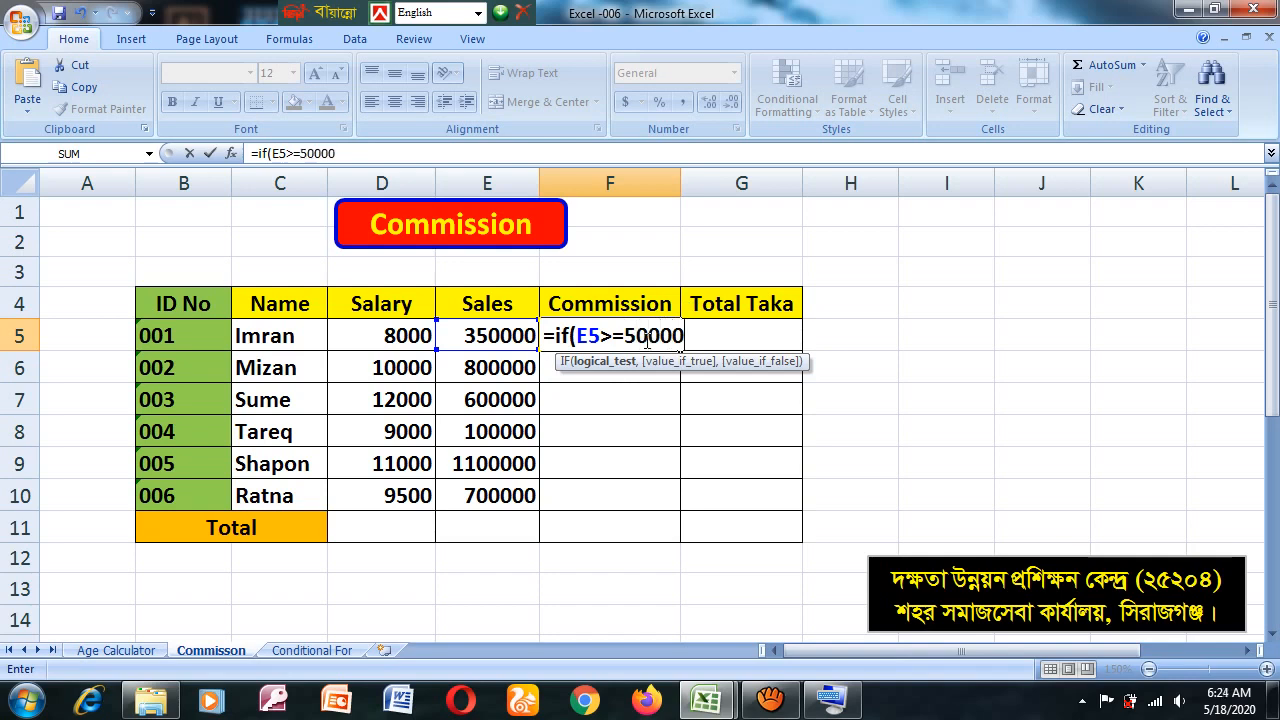
text(0)
text(,)
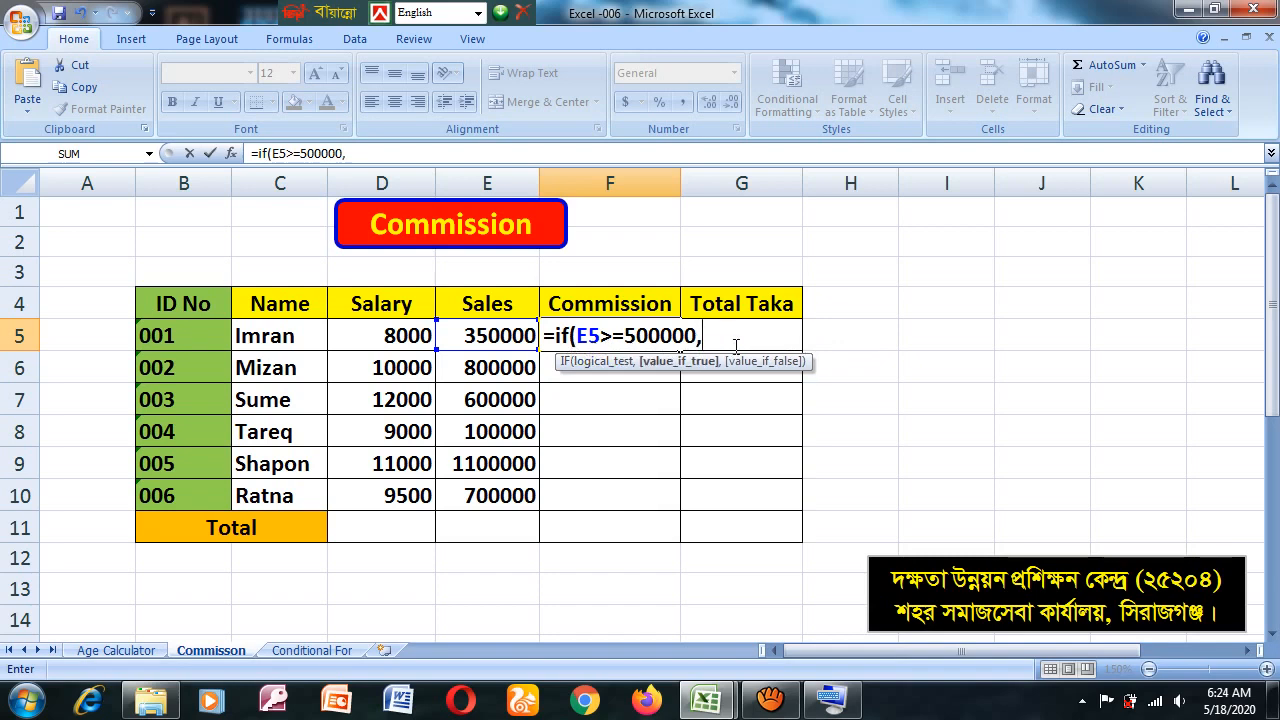
click(490, 336)
text(*)
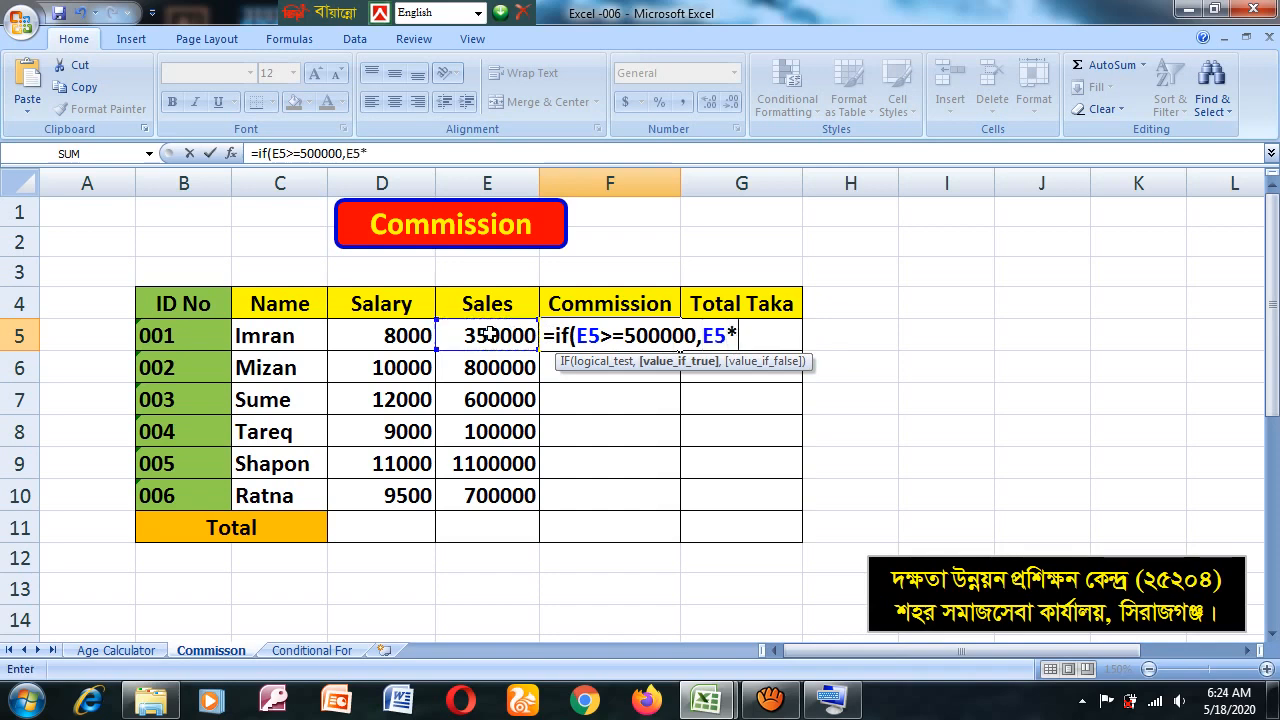
text(5%,)
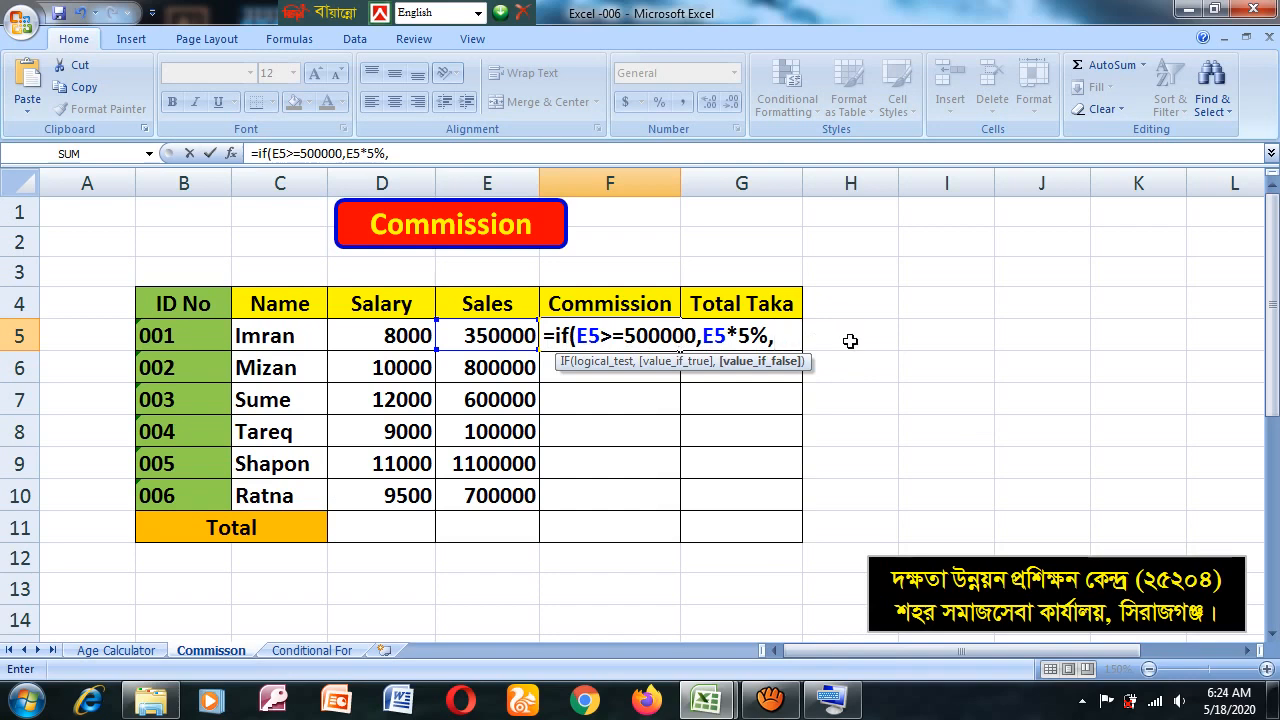
Add a nested IF to the F5 formula that tests E5>=700000 and returns E5*7.5% when true
text(if()
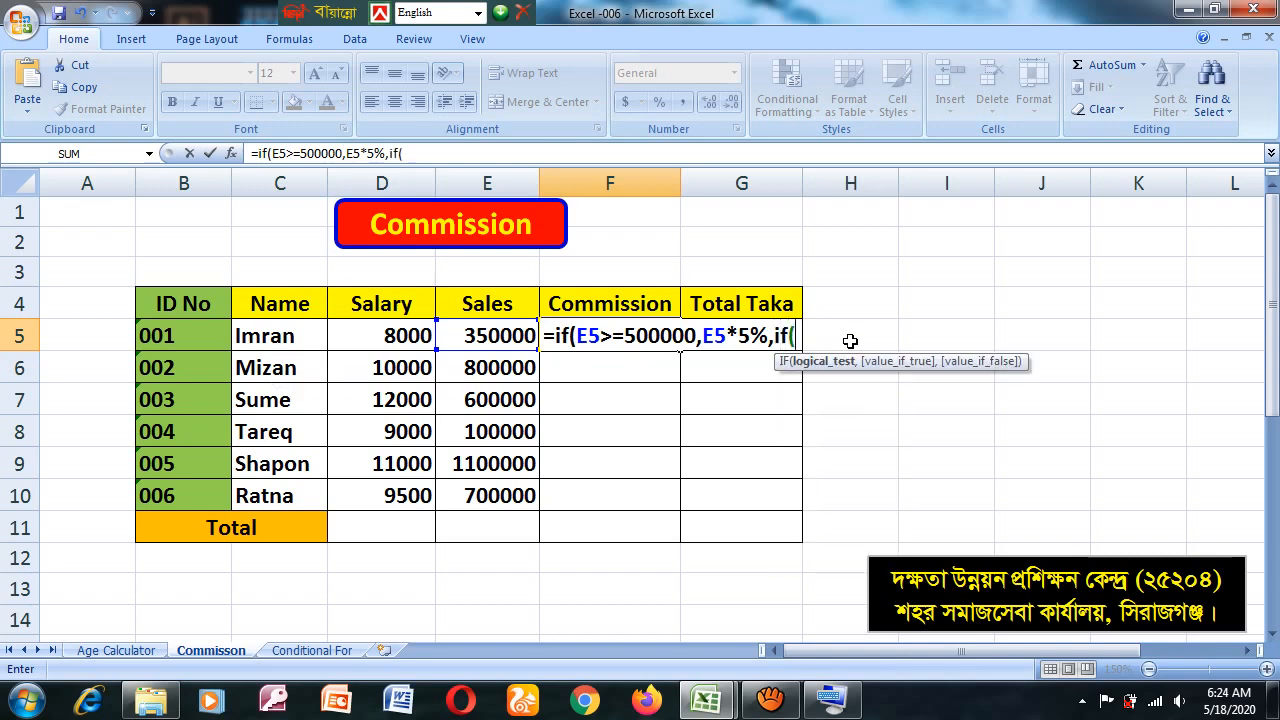
click(510, 337)
text(>)
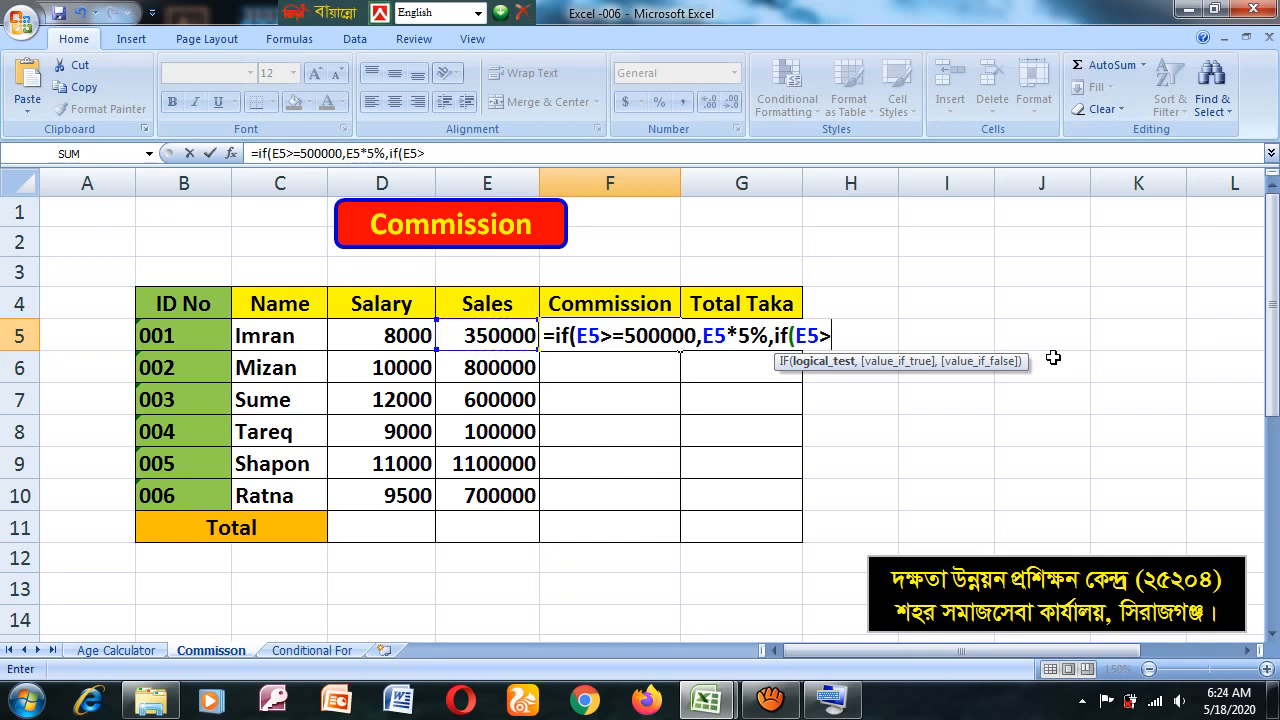
text(=7)
key(BackSpace)
text(700000)
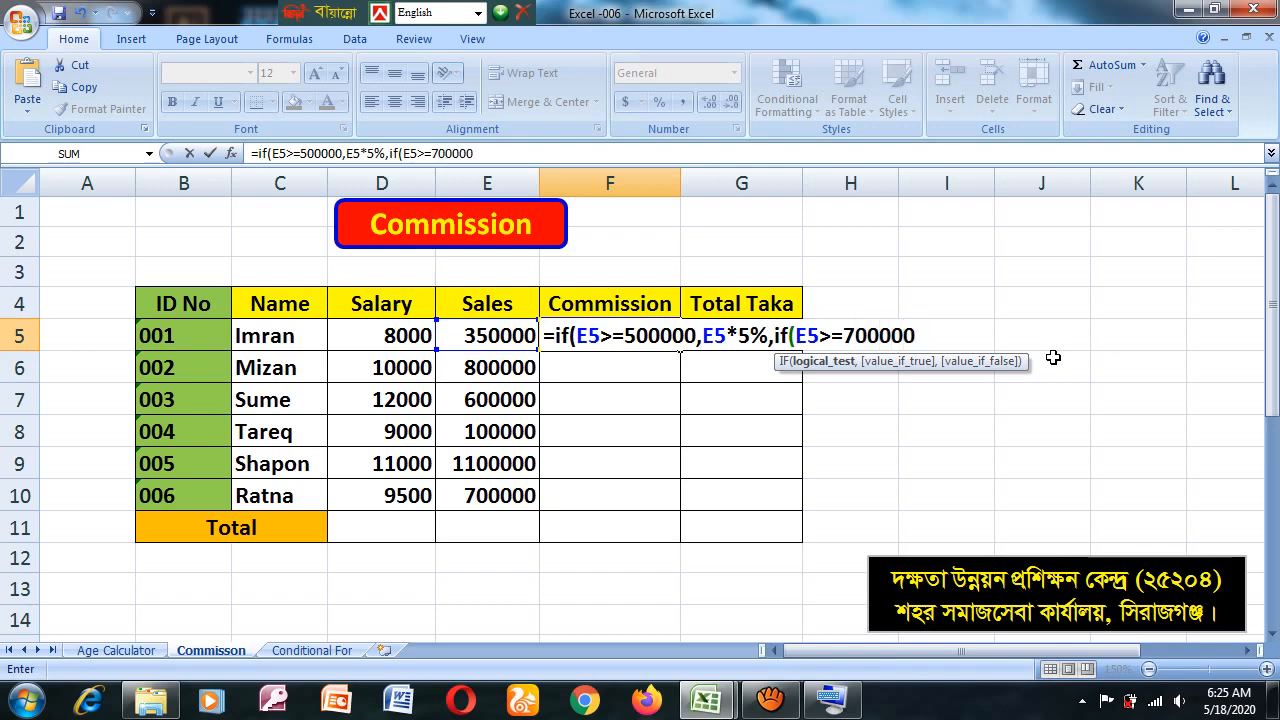
text(,)
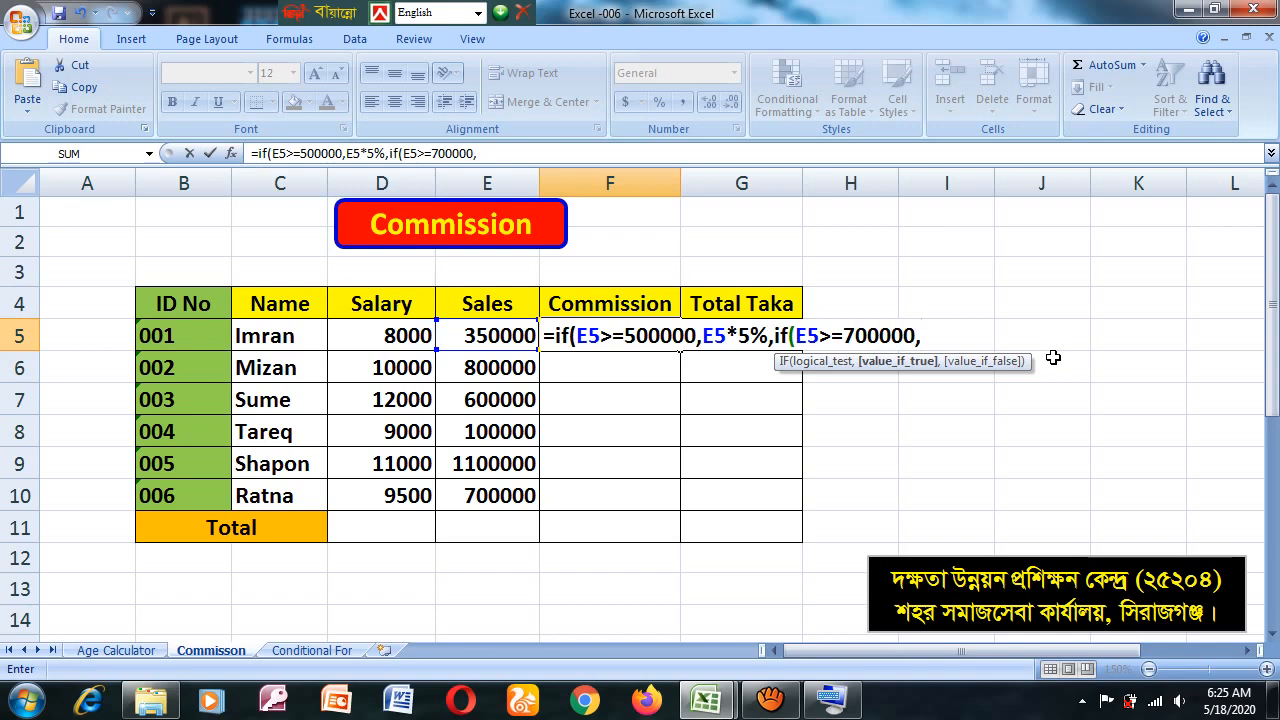
click(497, 338)
text(*7.5%)
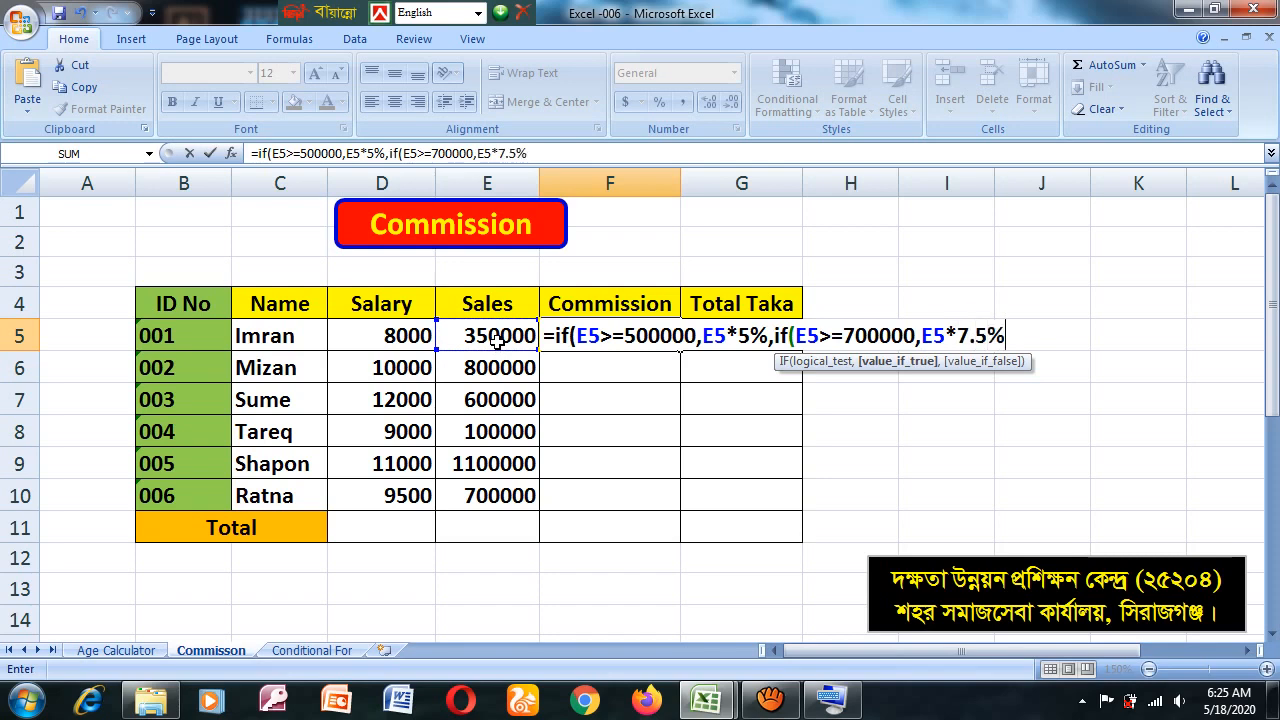
text(,)
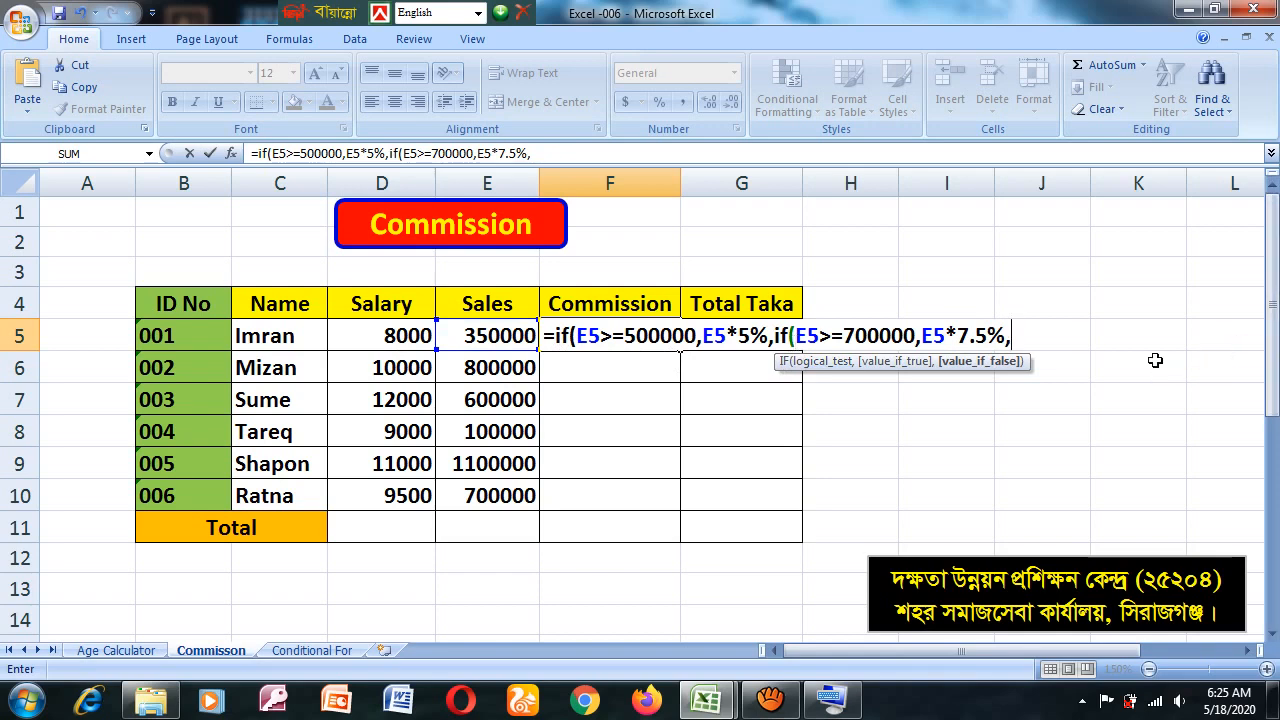
Nest a third IF that tests E5>=900000 and returns E5*9.5%, then close all brackets and enter the formula in F5
text(if)
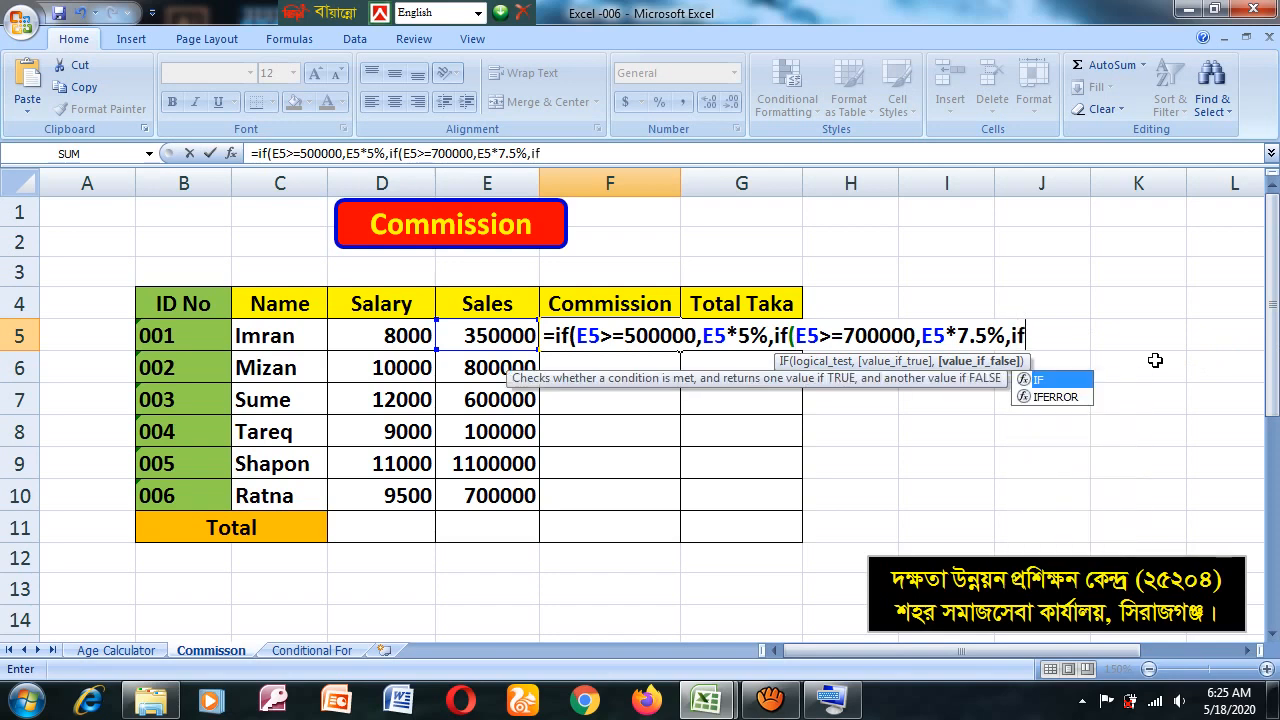
text(()
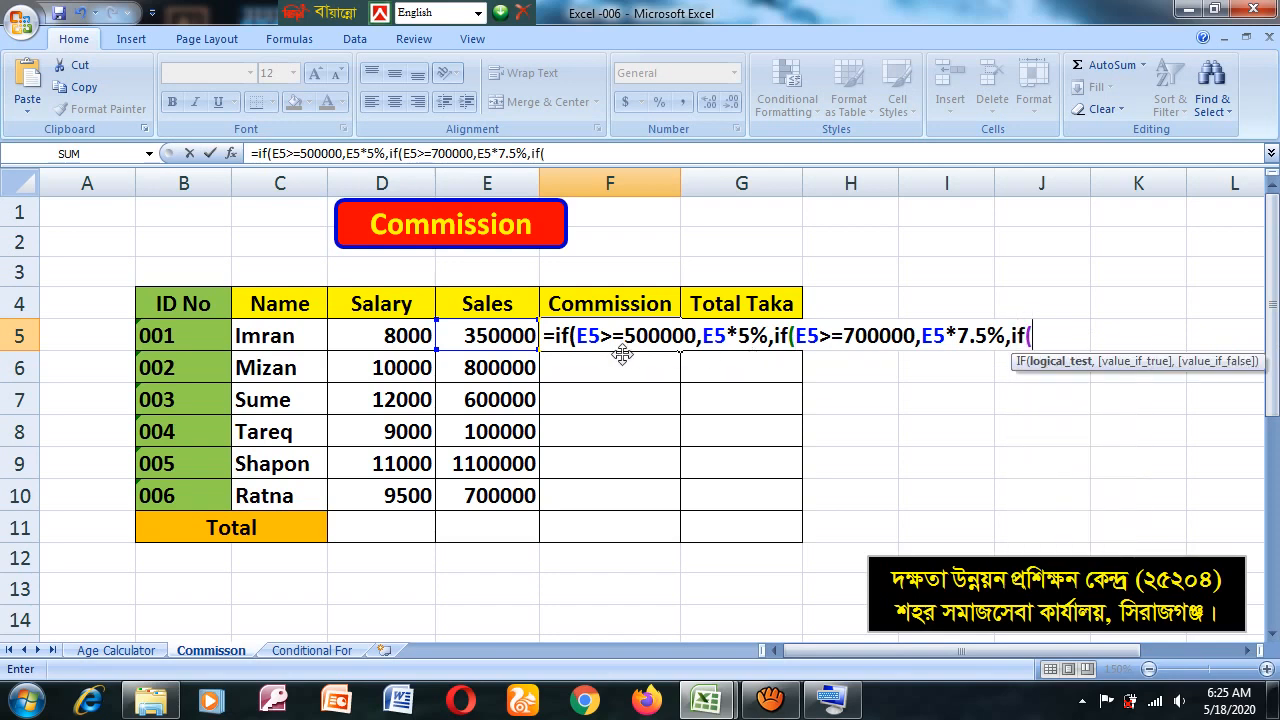
click(499, 334)
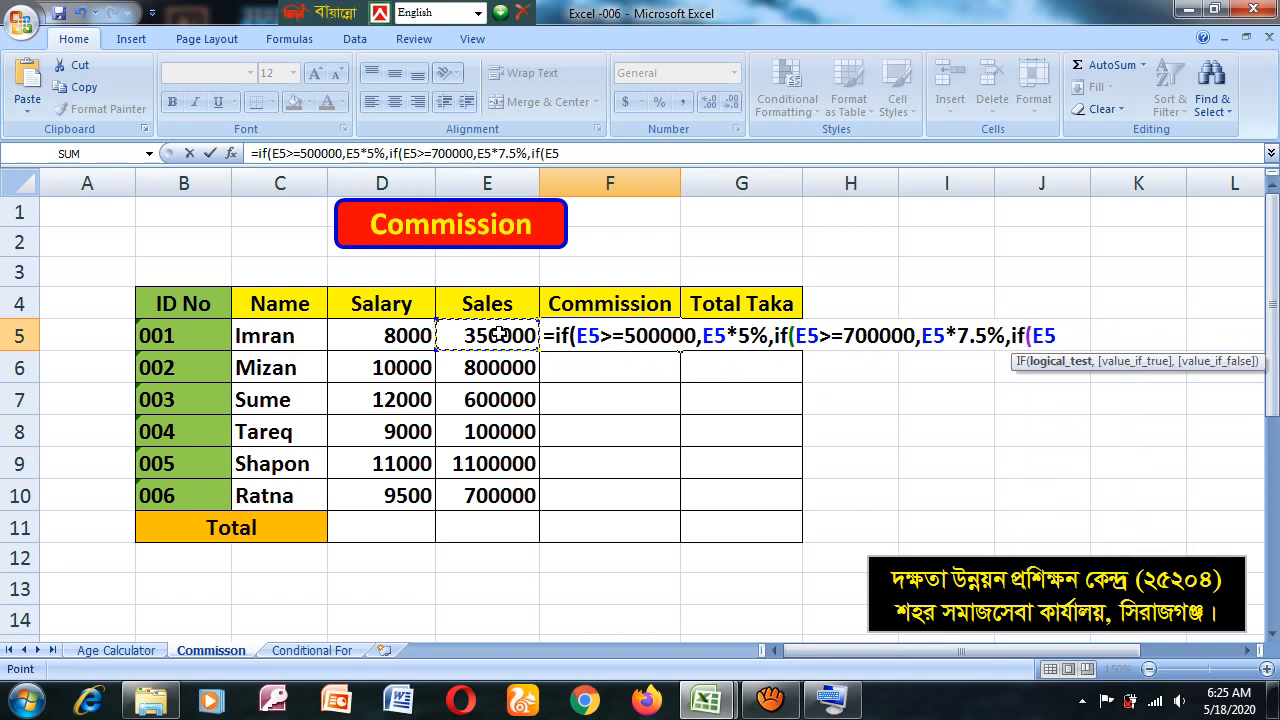
text(>=)
text(90)
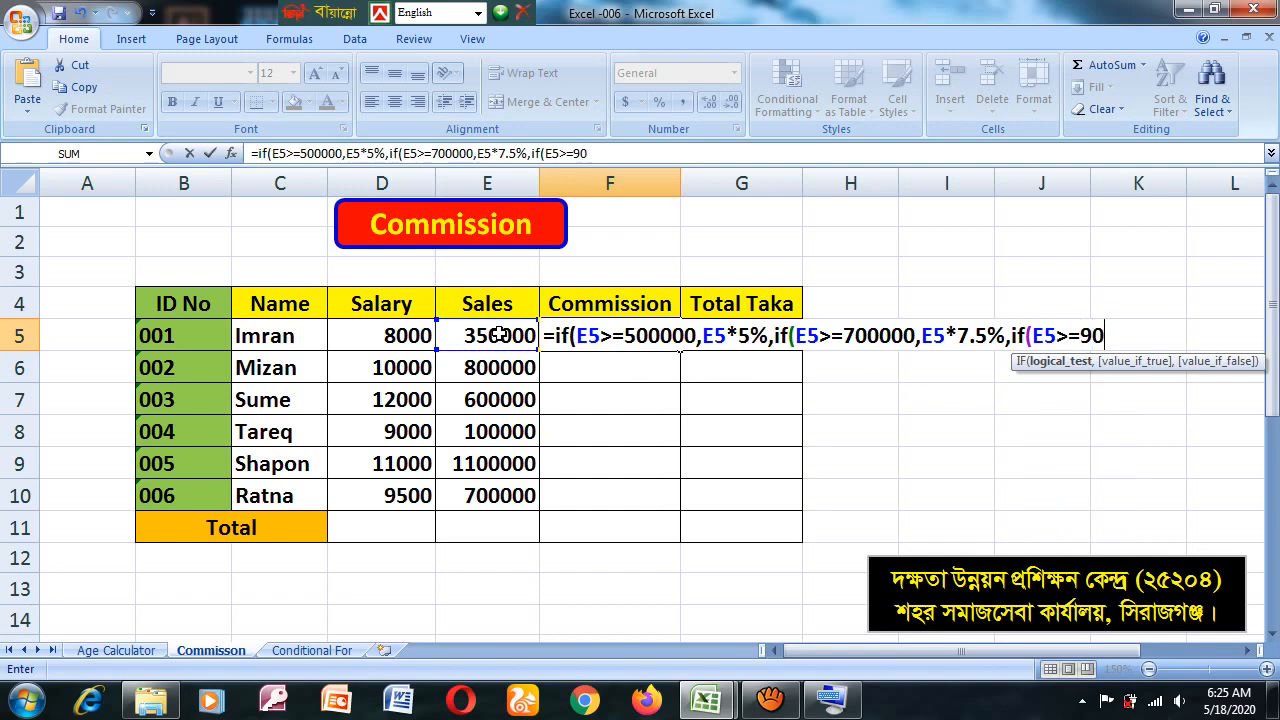
text(000)
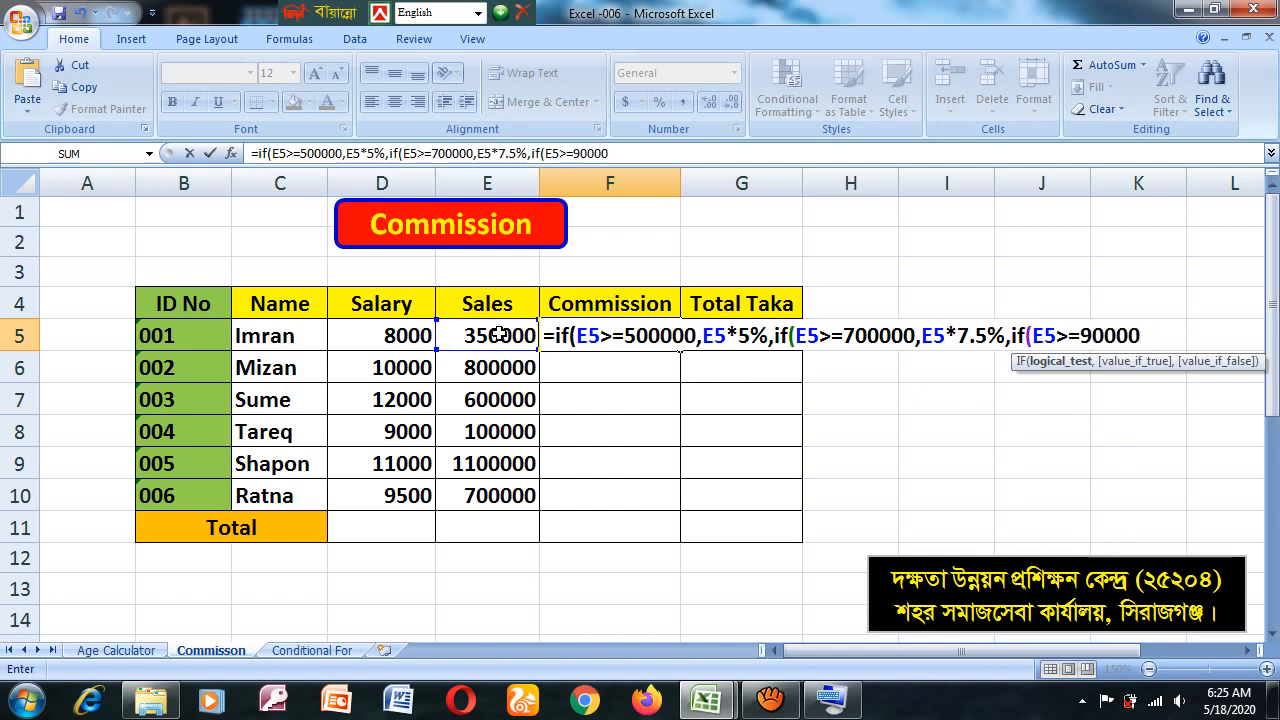
text(0,)
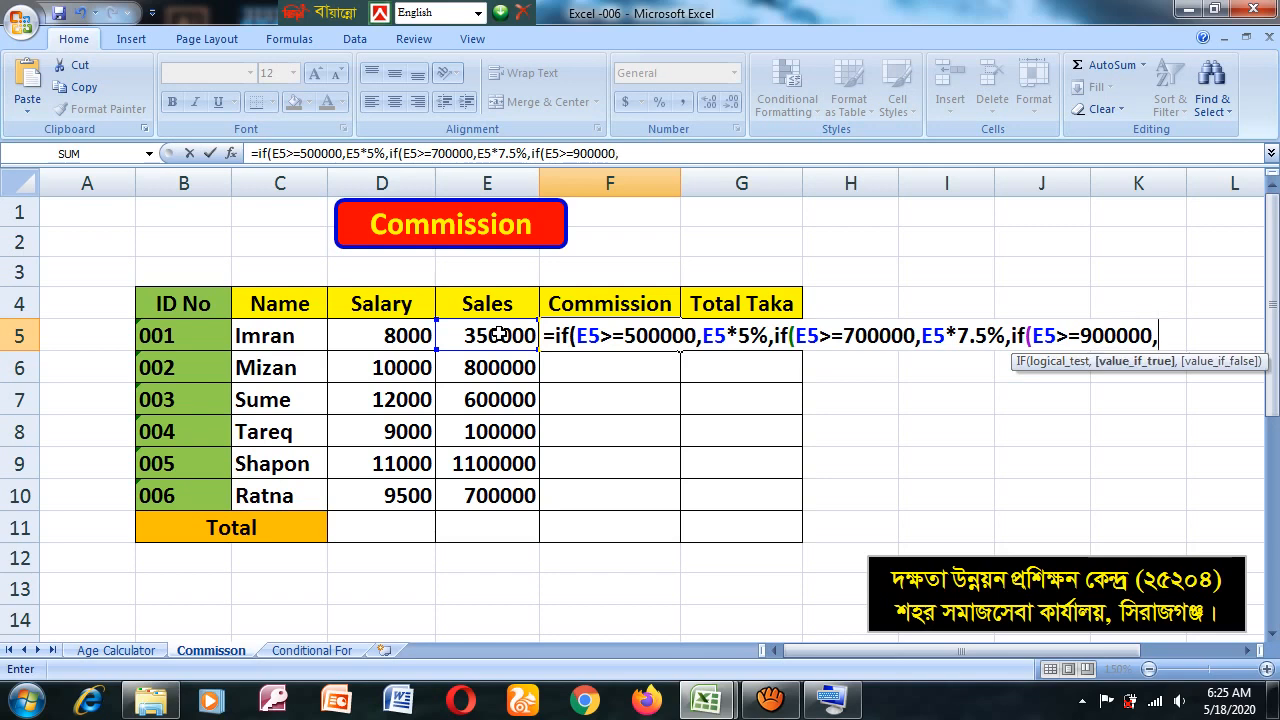
click(472, 337)
text(*)
text(9.)
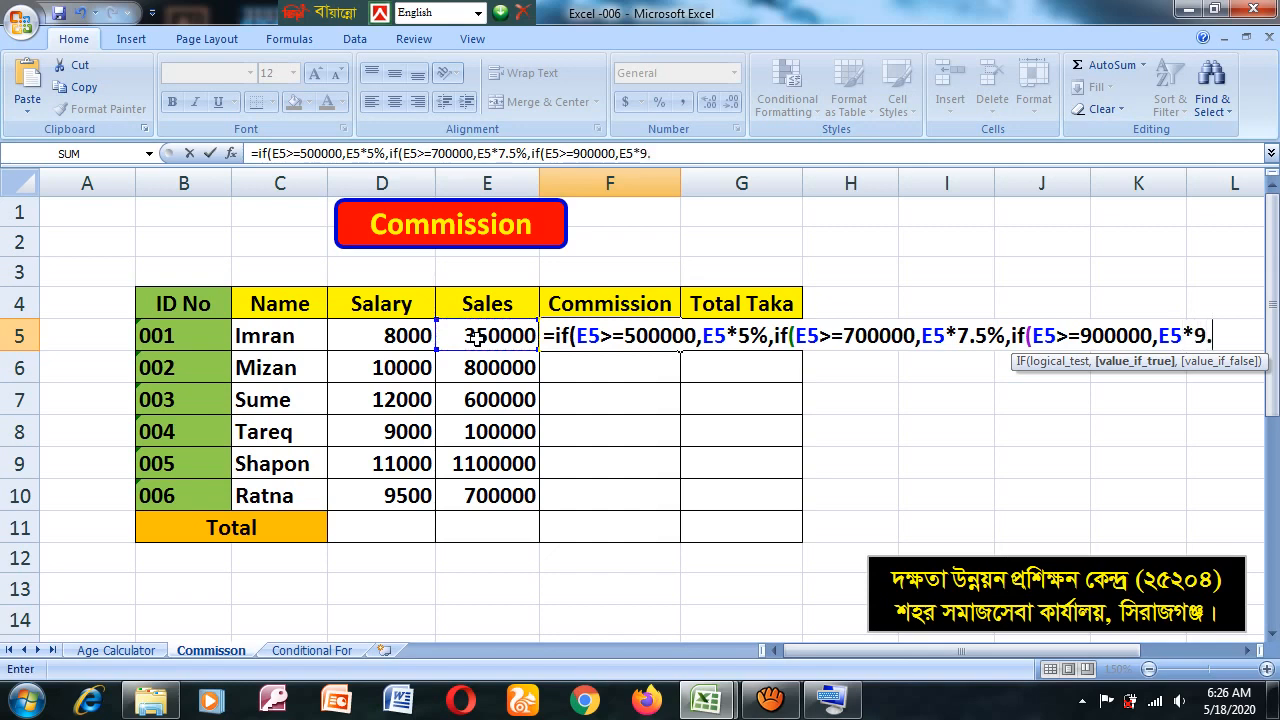
text(5%)
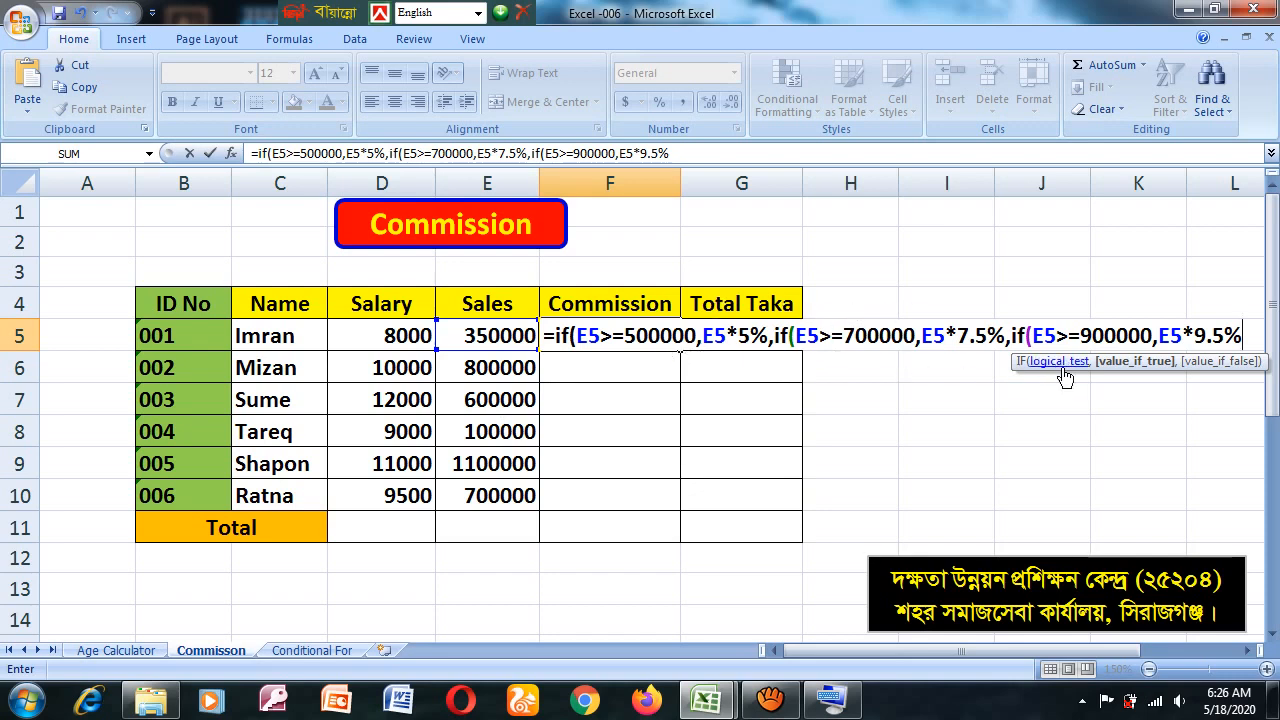
text())))
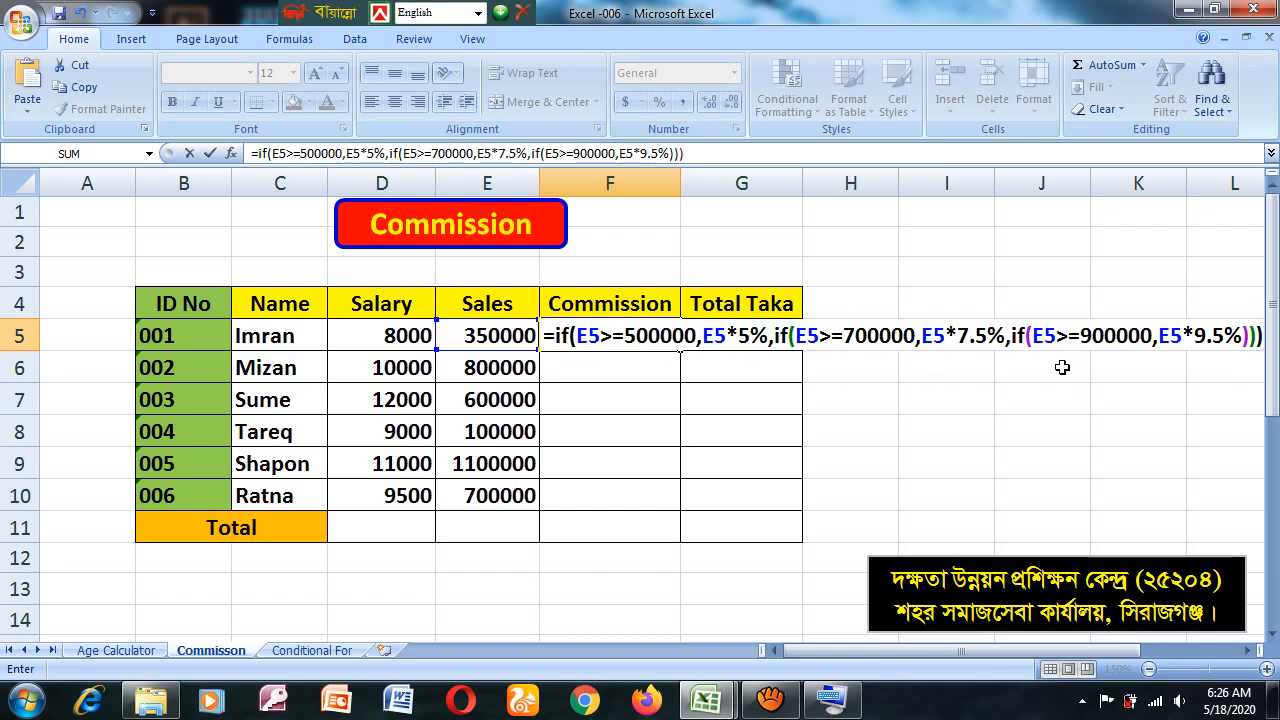
key(Return)
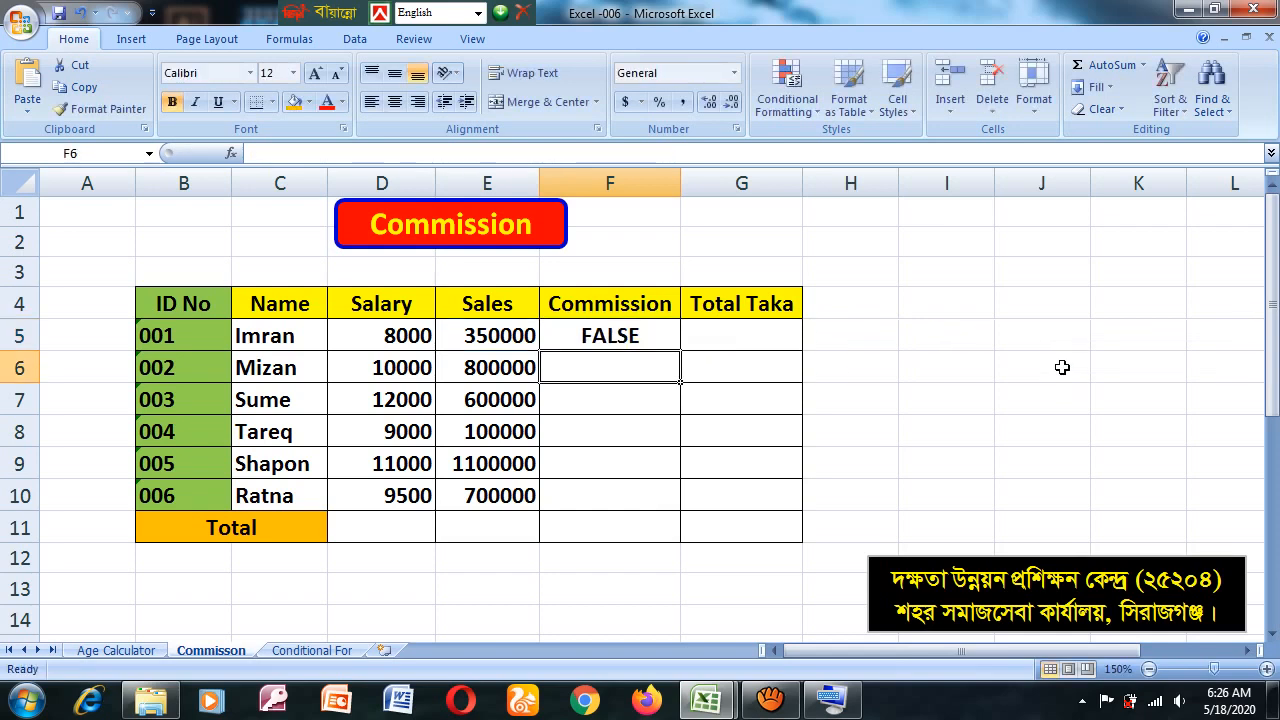
Fill the F5 commission formula down through F10 and check the formula in F5
click(623, 336)
drag(680, 350, 652, 505)
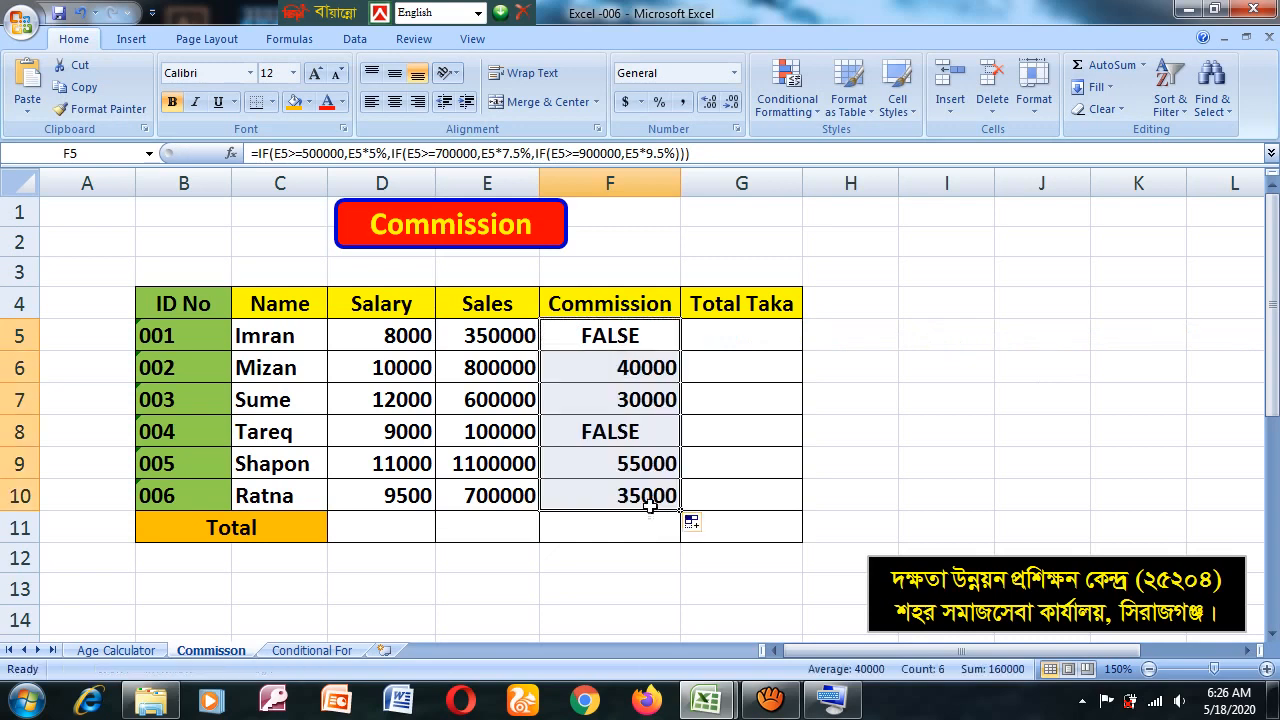
double_click(633, 340)
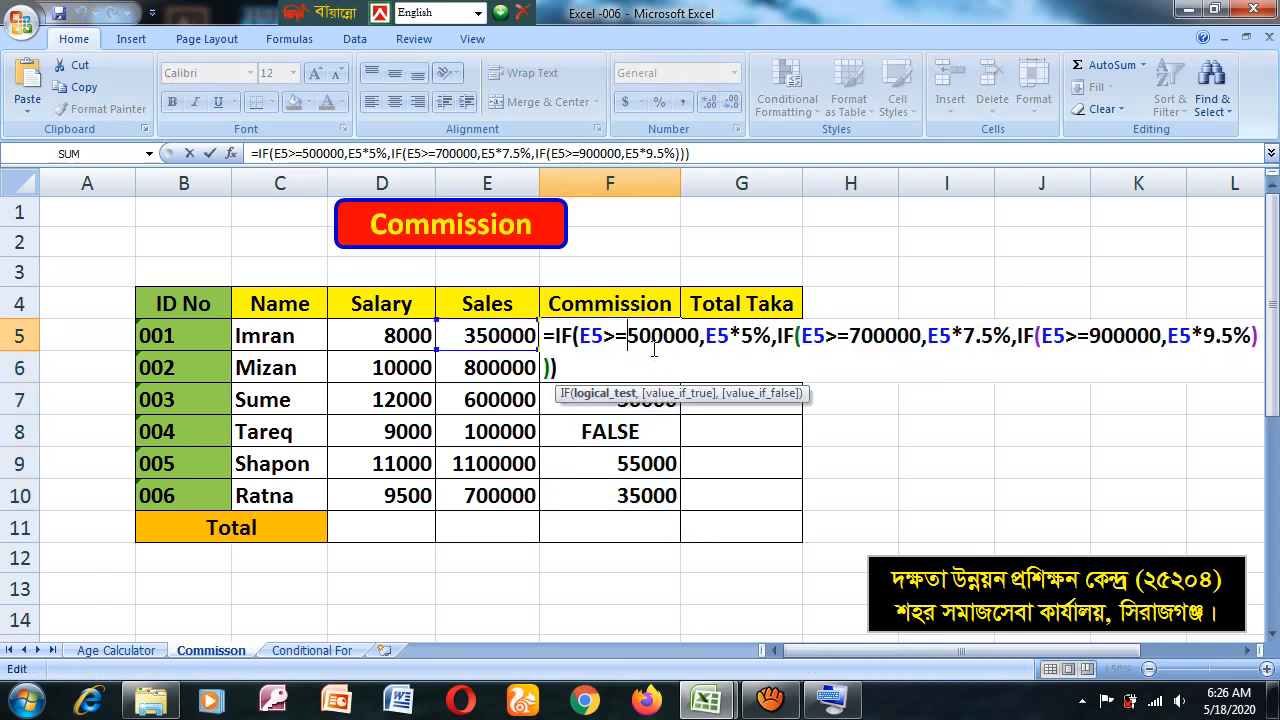
key(Return)
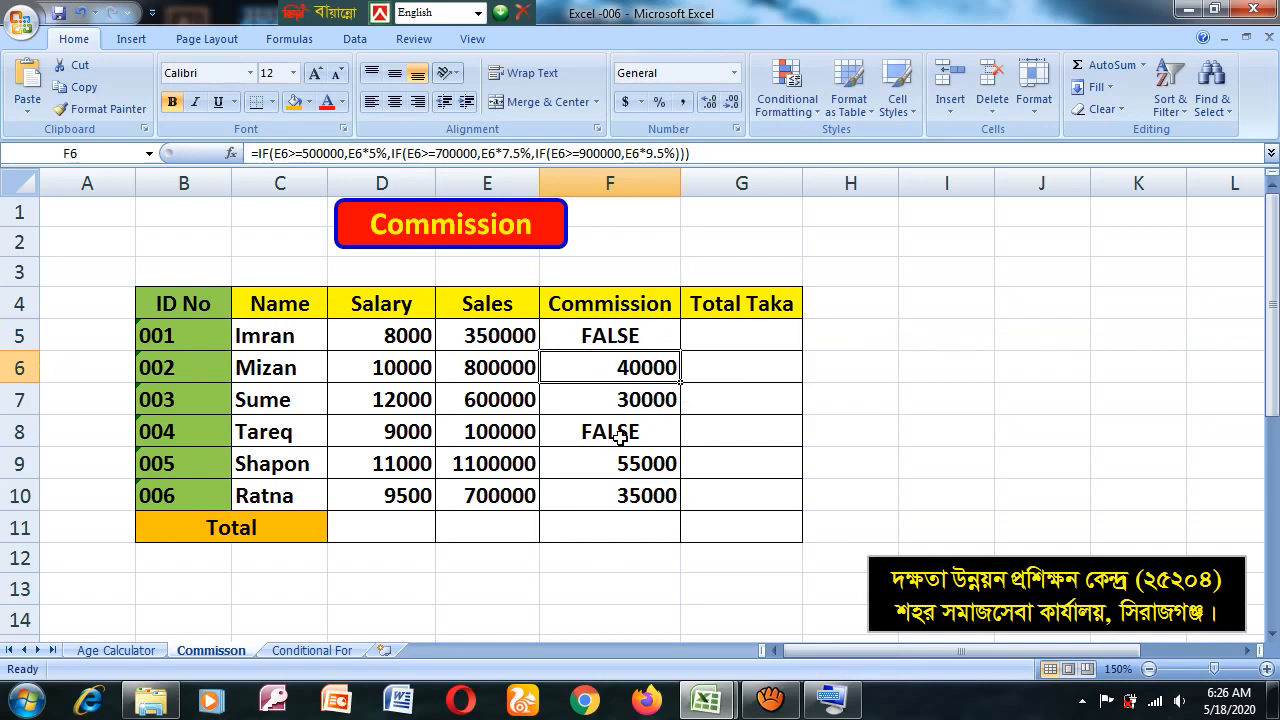
Correct the F5 formula to match the written commission conditions: first threshold 300000 and second threshold 500000
scroll(622, 434, down, 4)
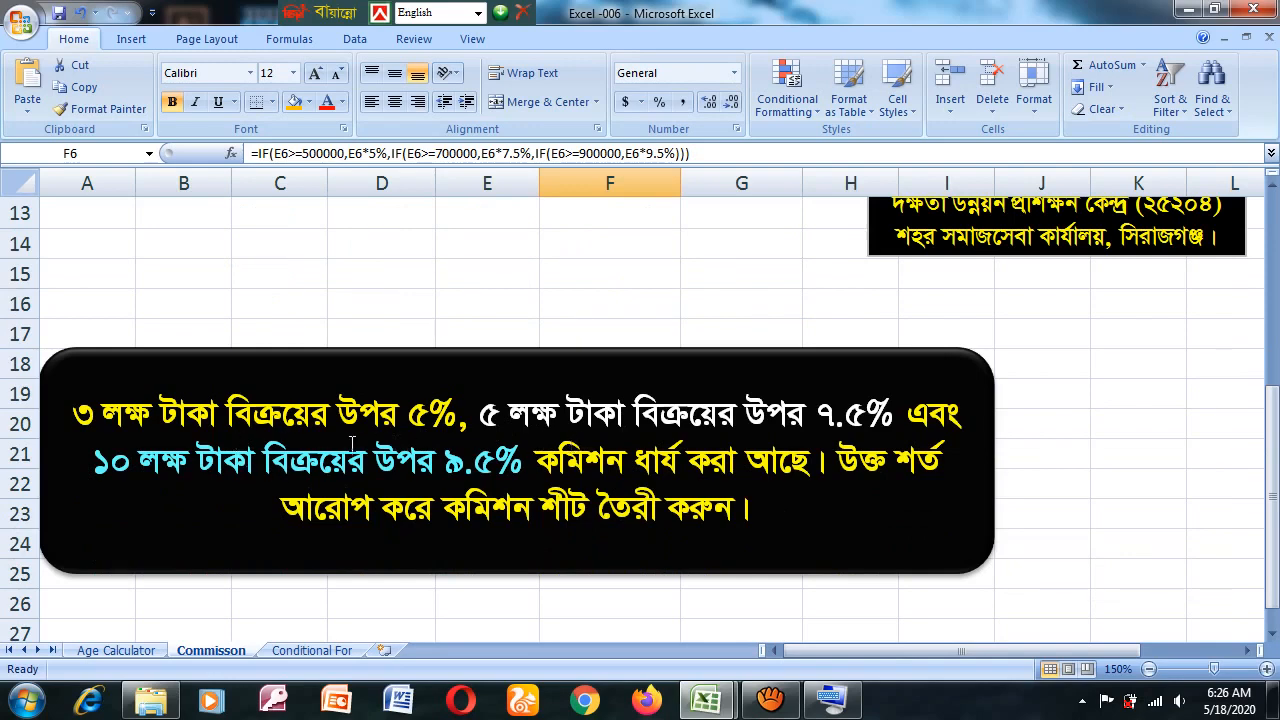
scroll(513, 439, up, 4)
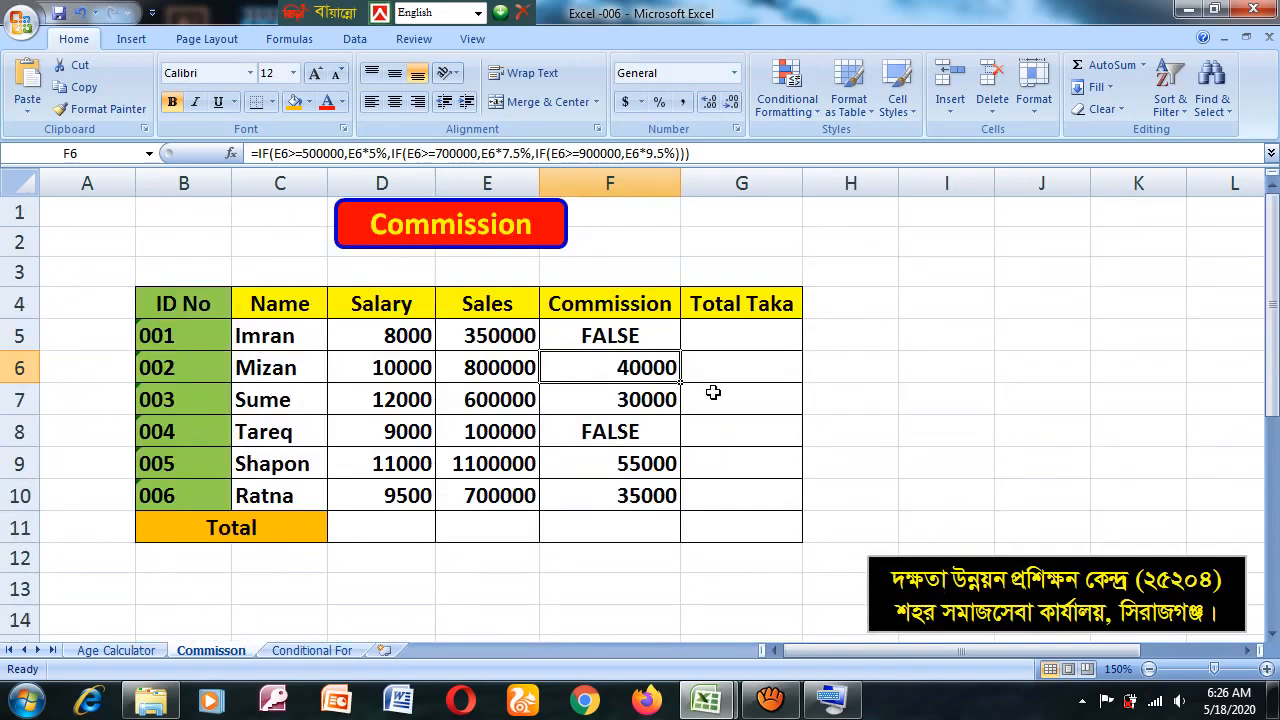
double_click(635, 335)
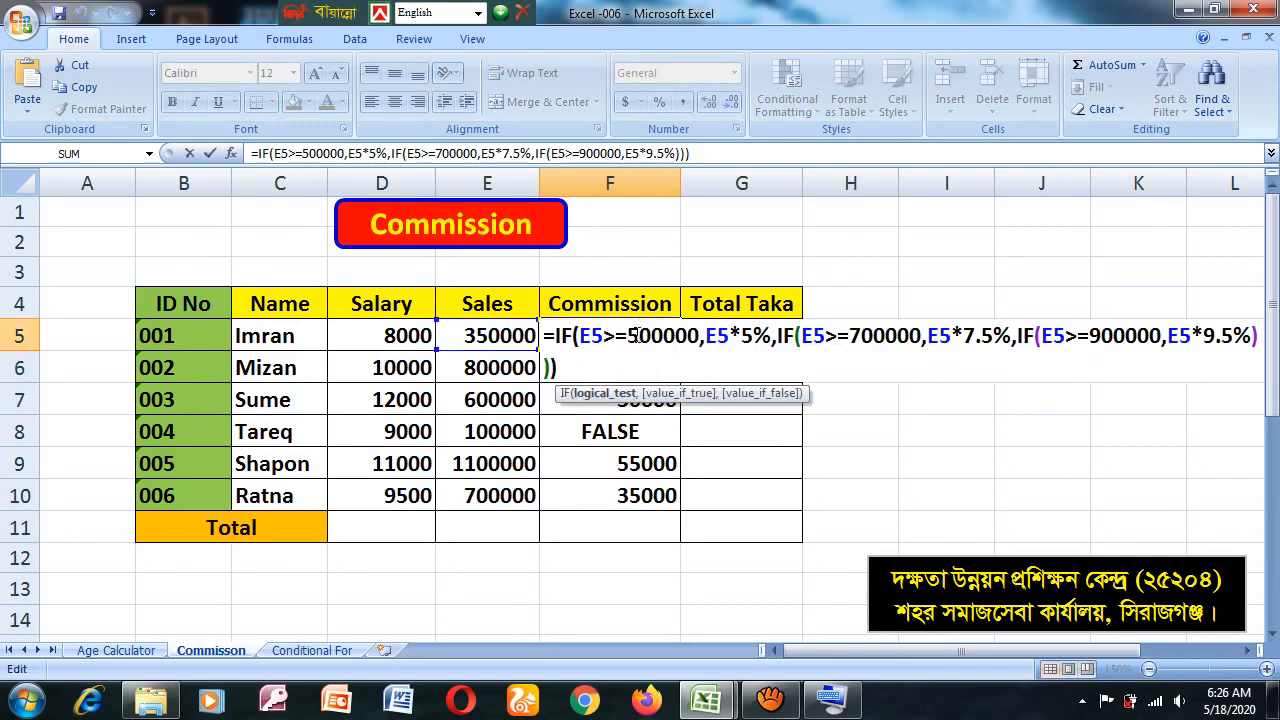
click(630, 342)
drag(637, 342, 632, 342)
text(3)
drag(862, 340, 853, 340)
text(5)
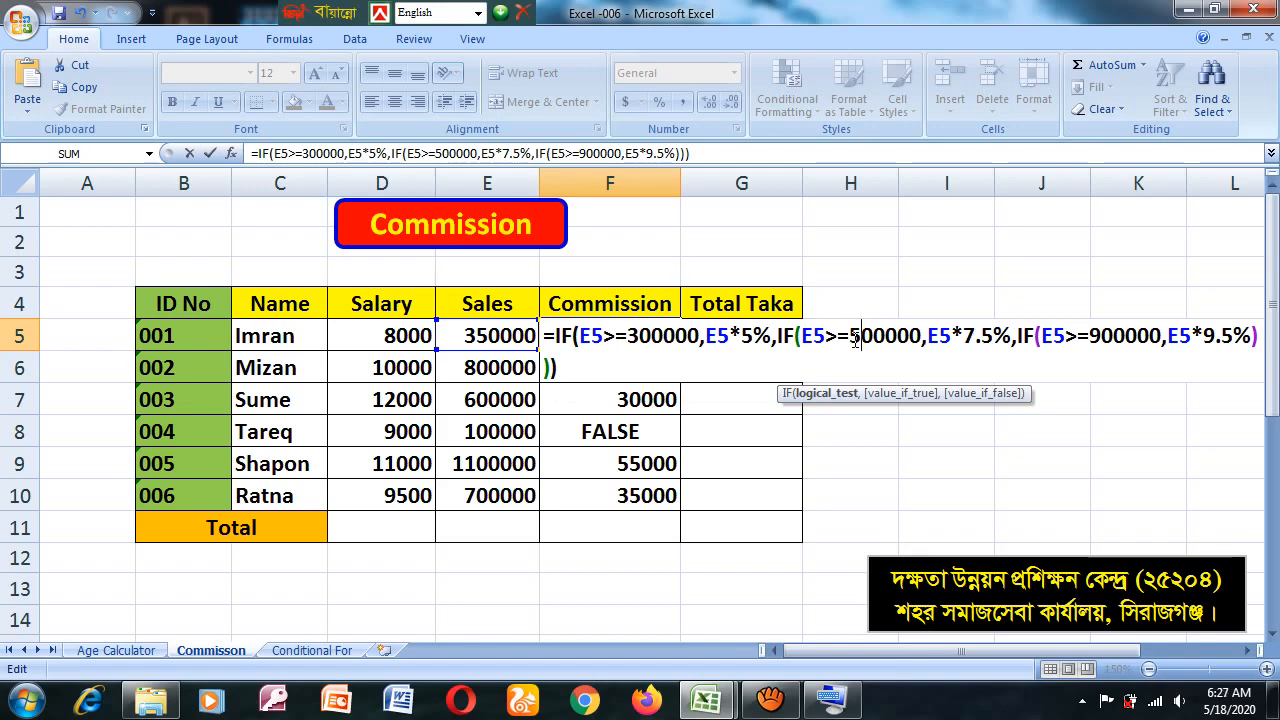
key(Return)
Recheck the written conditions and set the third threshold in the F5 formula to 1000000
scroll(746, 384, down, 5)
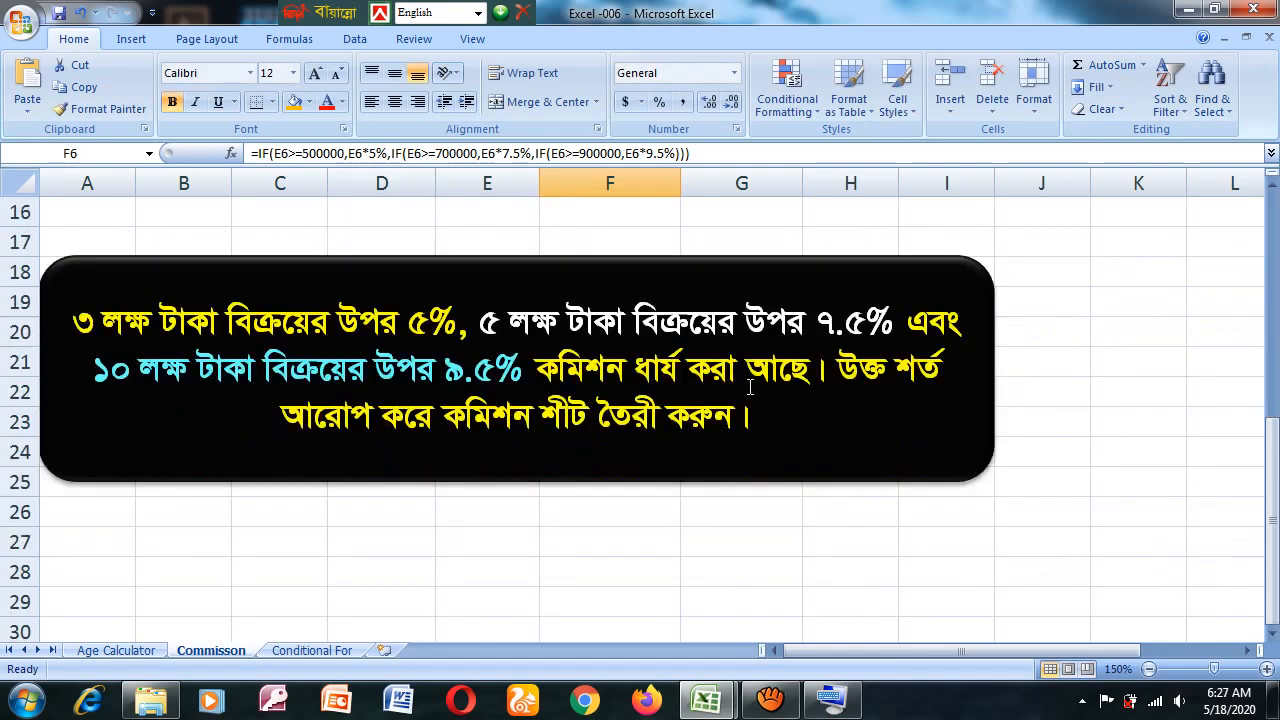
scroll(746, 384, up, 5)
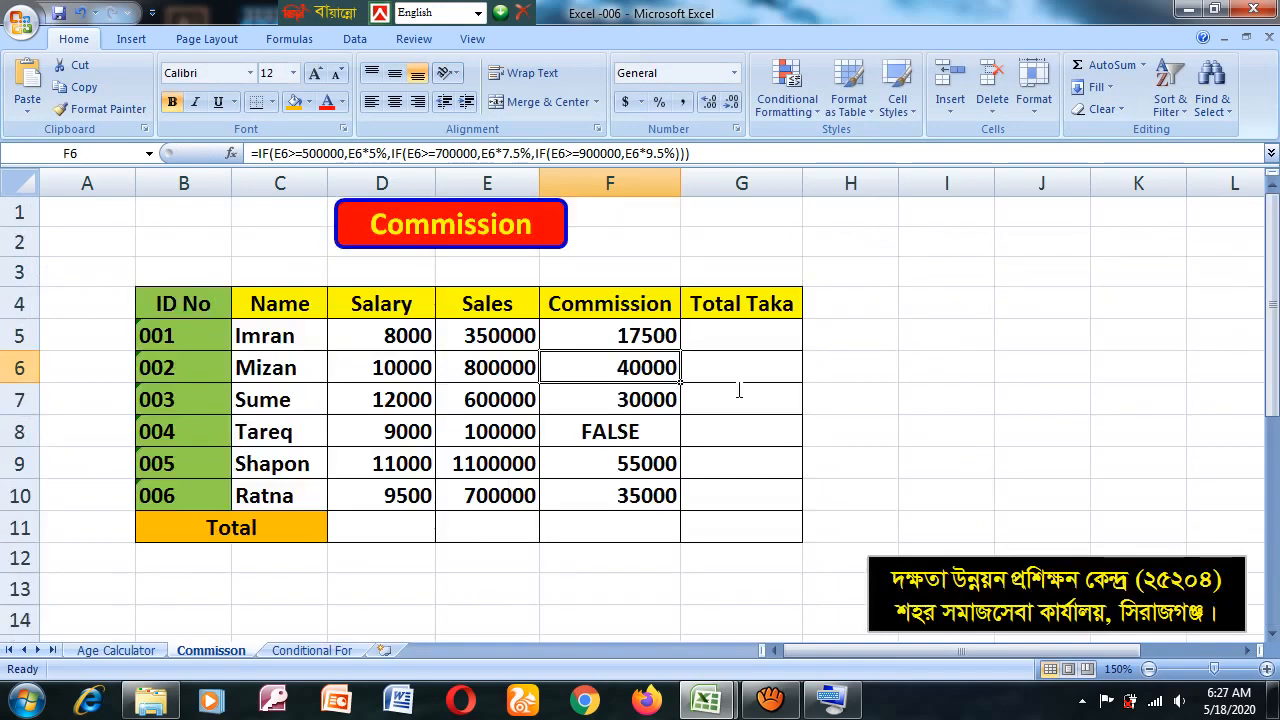
double_click(651, 340)
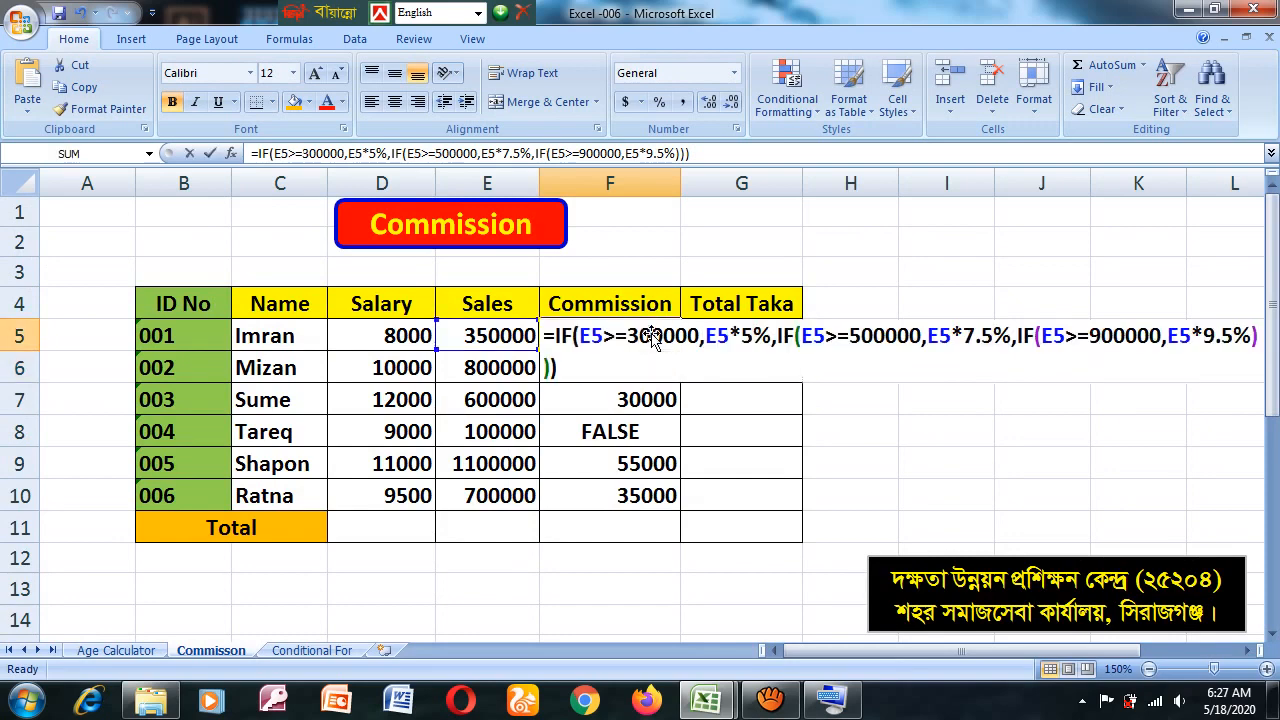
click(1101, 338)
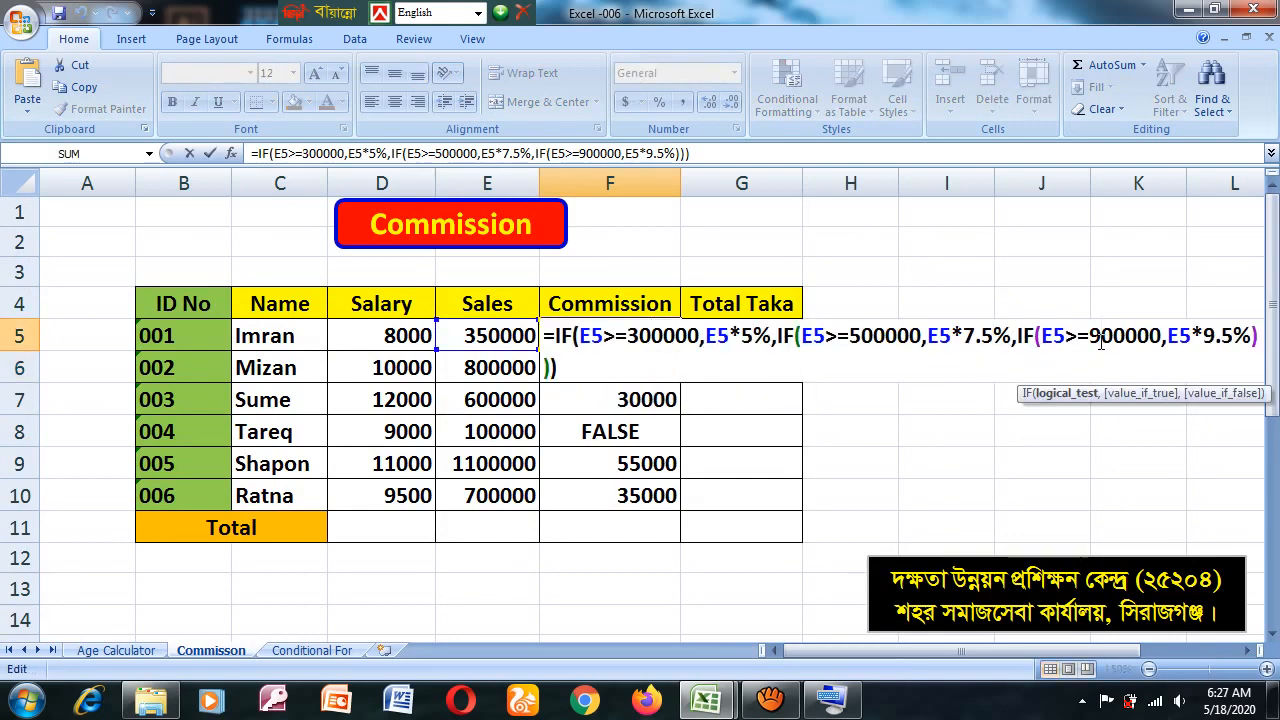
drag(1101, 343, 1093, 340)
text(1)
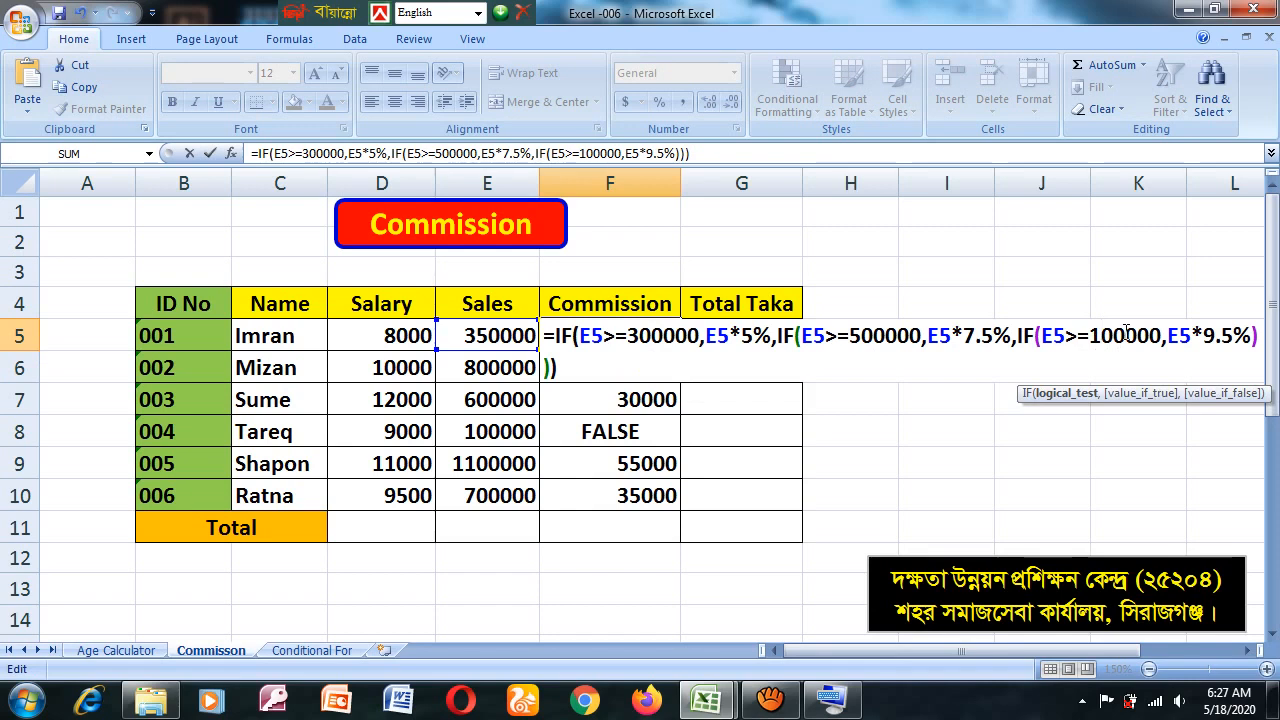
text(0)
key(Return)
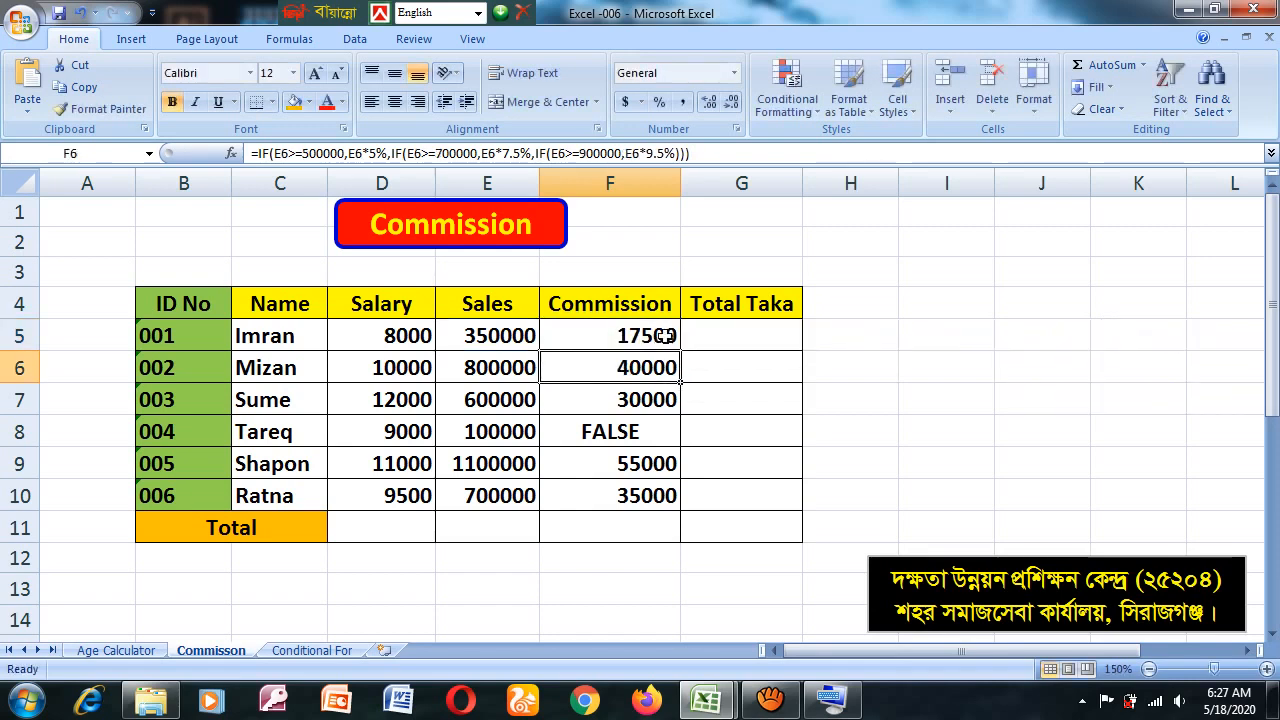
Check the corrected nested IF formula in F5 and fill it down through F10
click(634, 338)
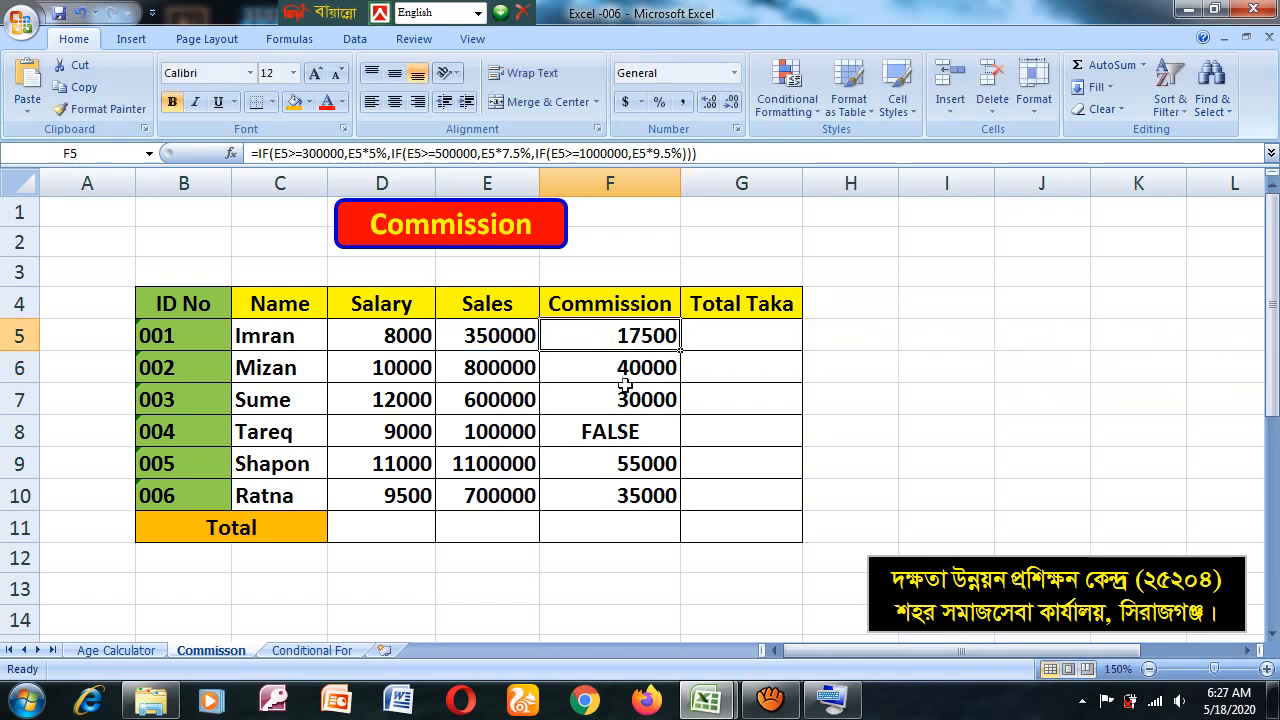
double_click(632, 338)
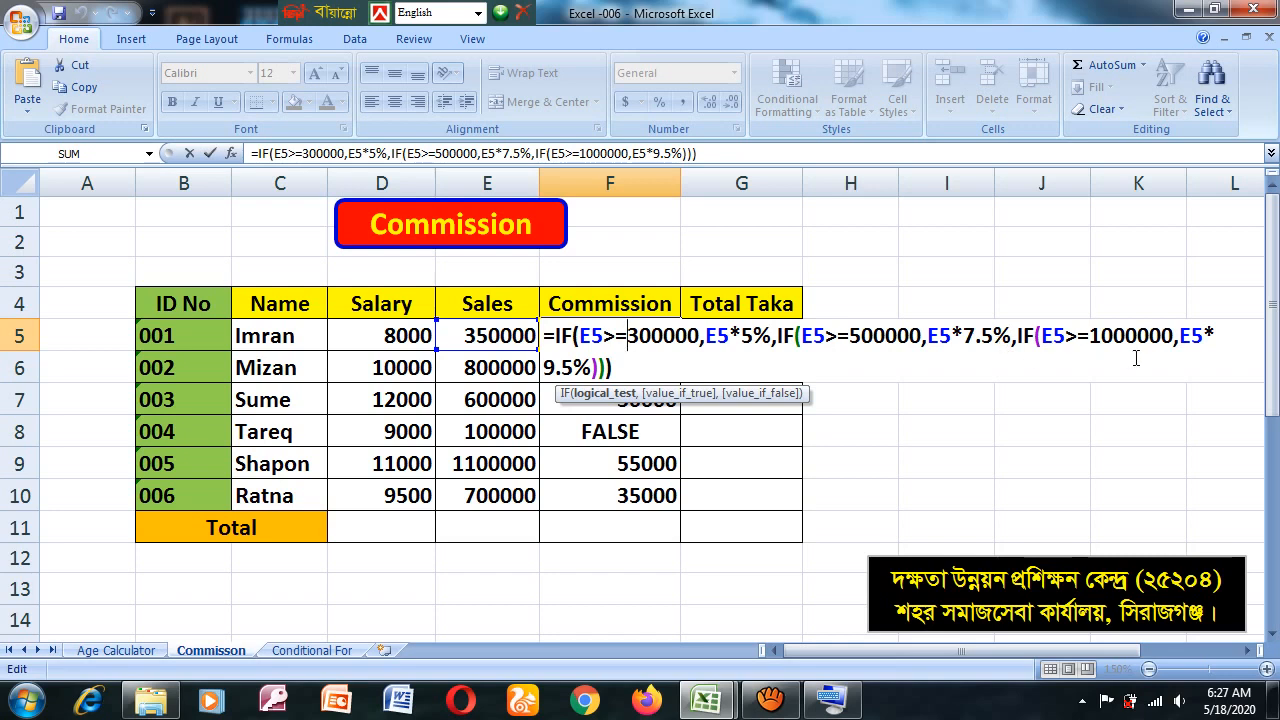
click(618, 367)
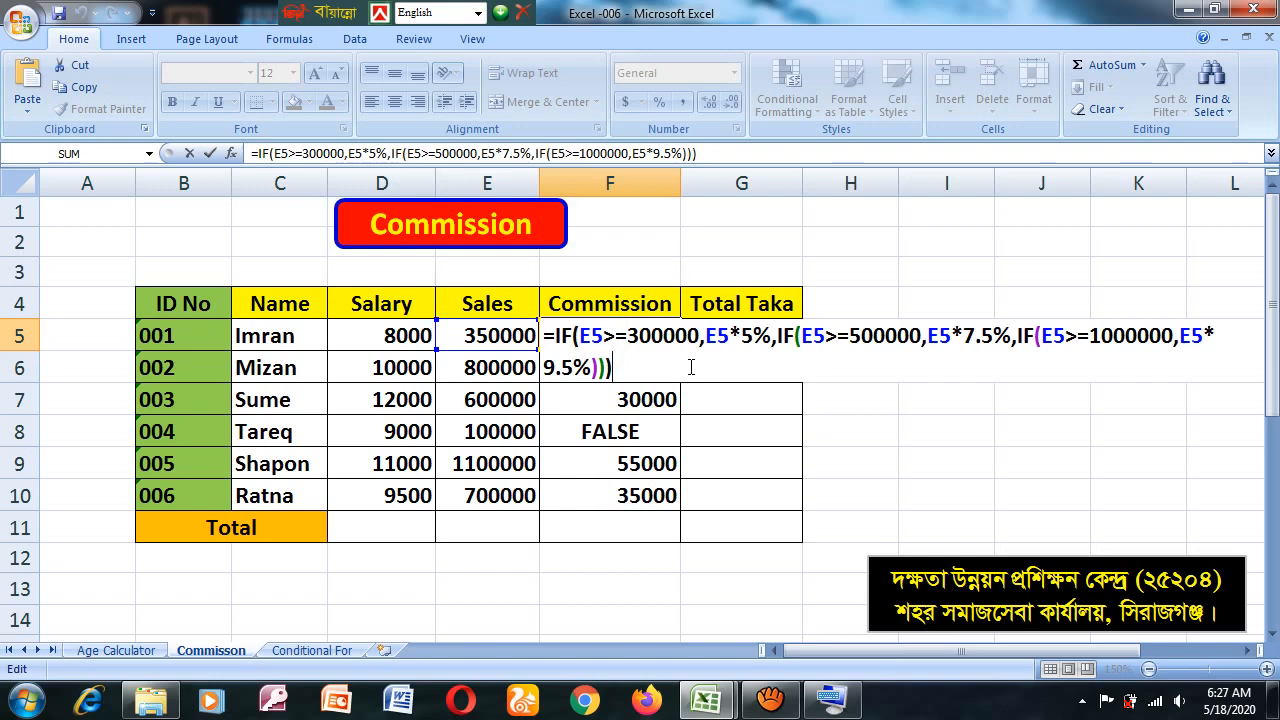
key(Return)
click(660, 340)
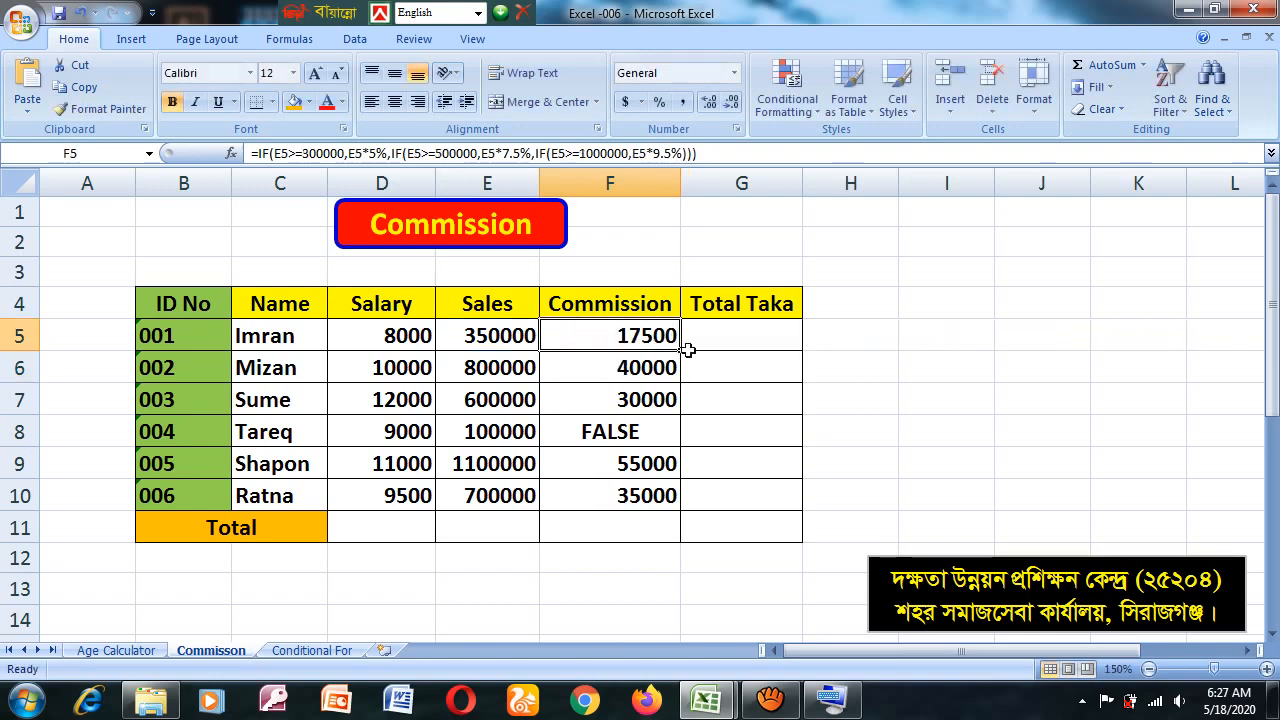
drag(681, 352, 682, 352)
double_click(681, 352)
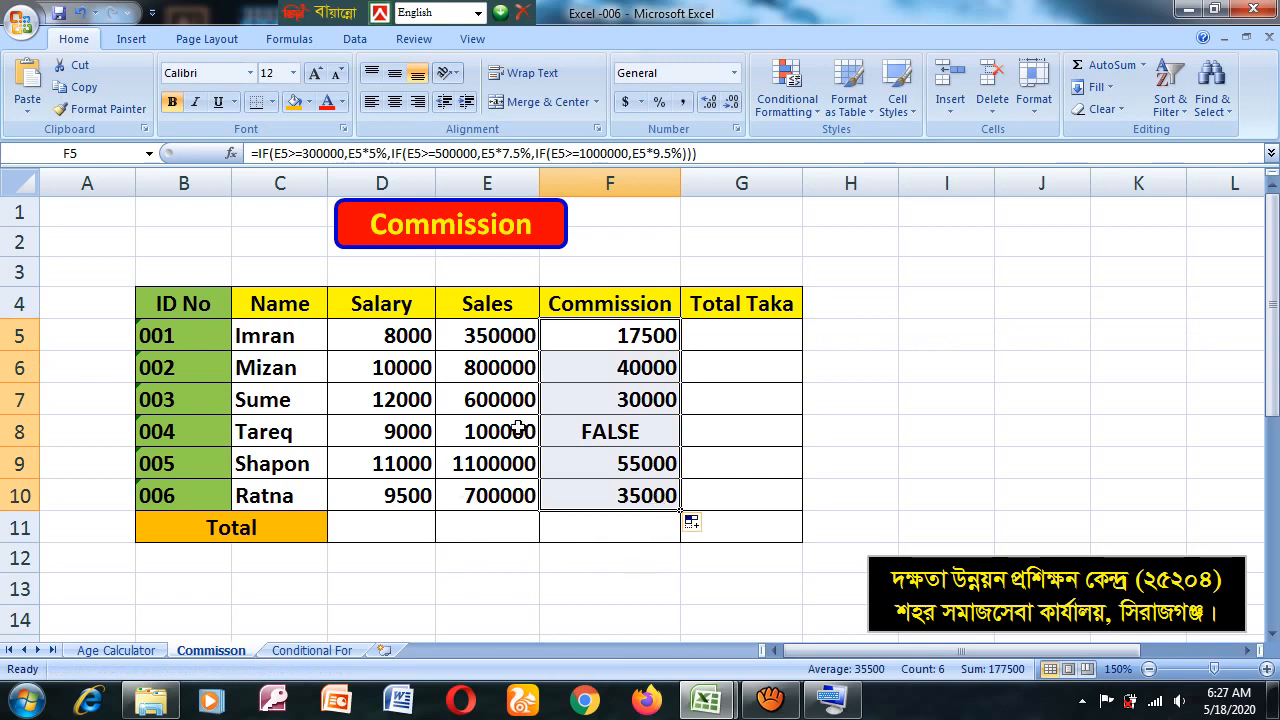
click(654, 334)
drag(684, 354, 689, 512)
click(882, 400)
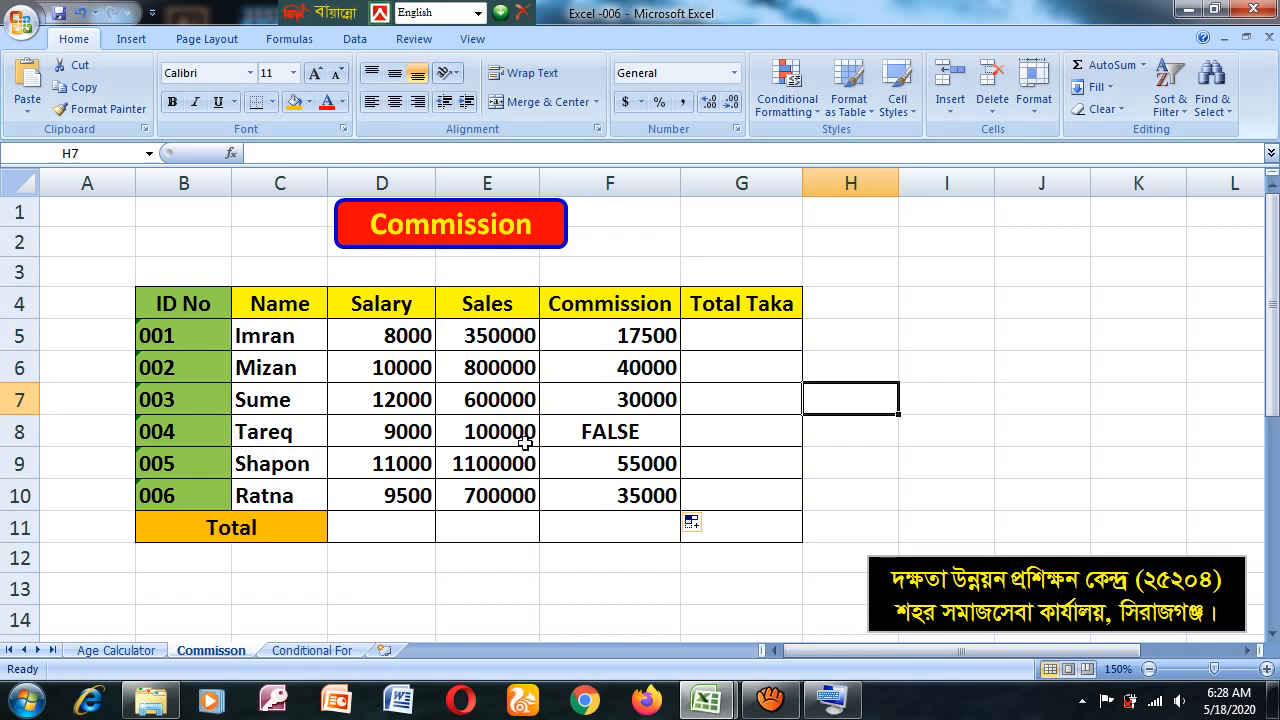
Change the sales figure in E8 for ID 004 to 900000
click(487, 431)
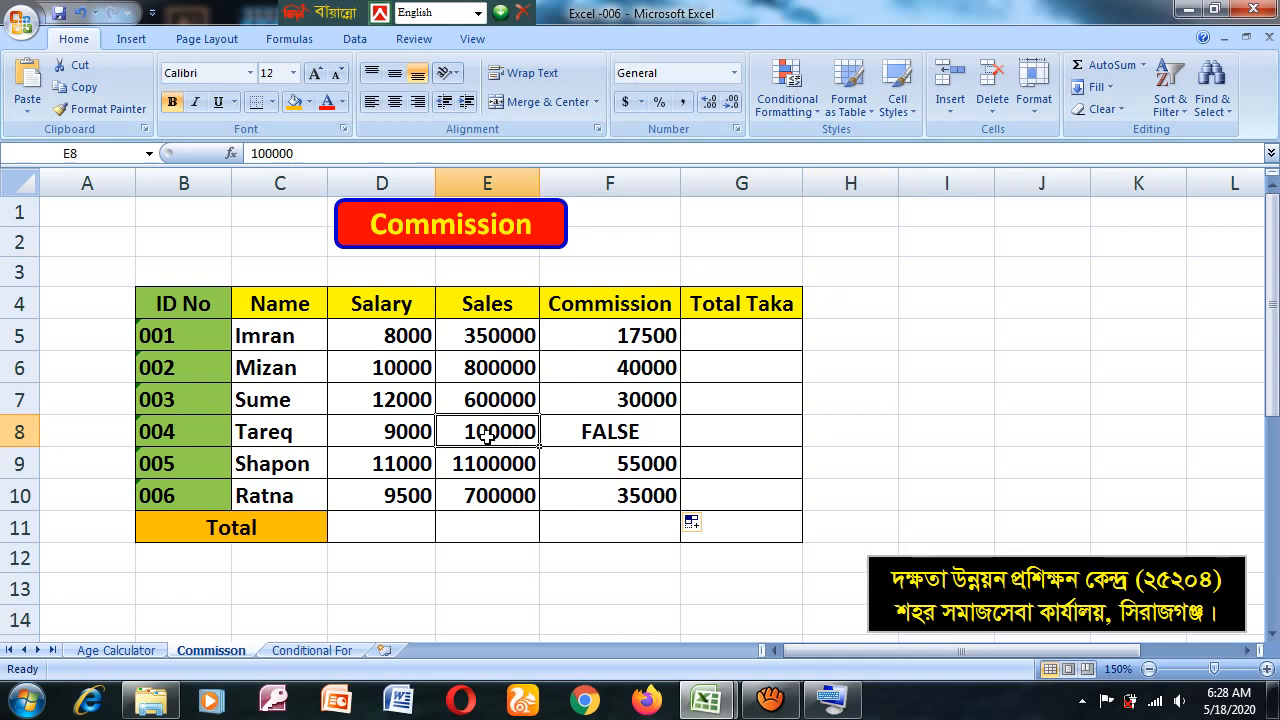
double_click(487, 431)
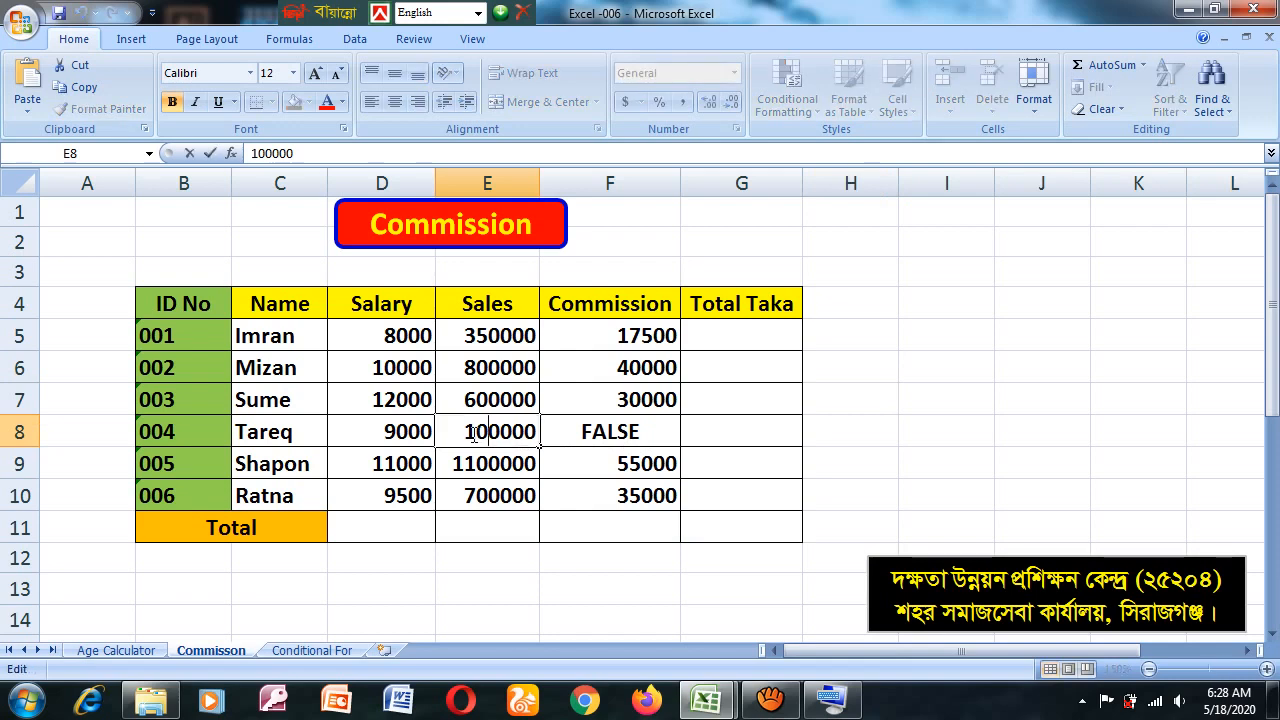
drag(476, 431, 445, 431)
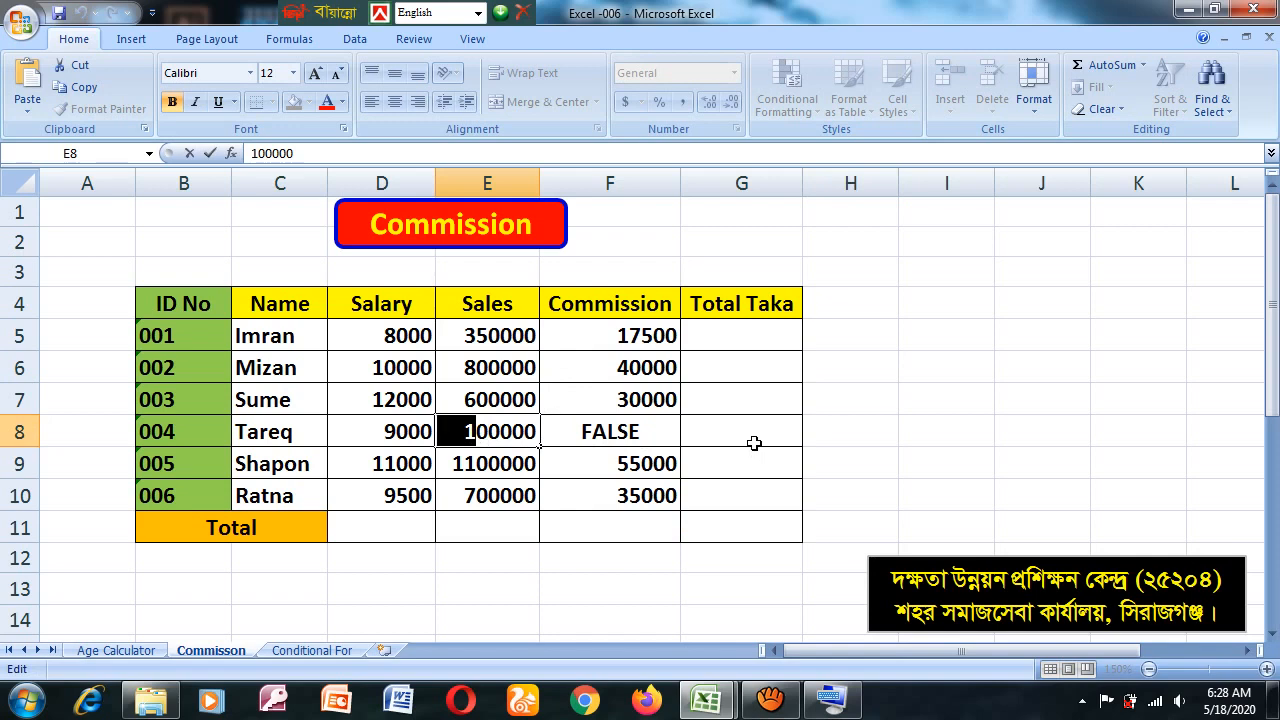
text(9)
key(Return)
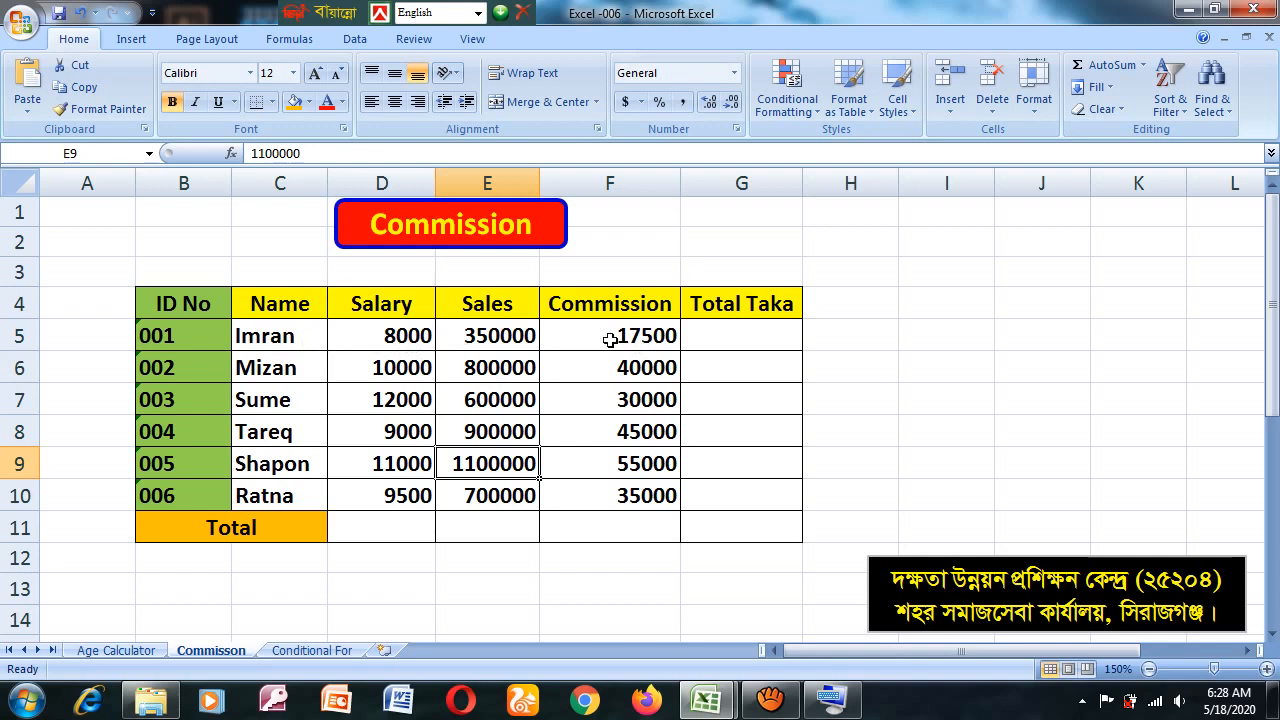
Enter =D5+F5 in G5 to add salary and commission, and fill the formula down through G10
click(744, 342)
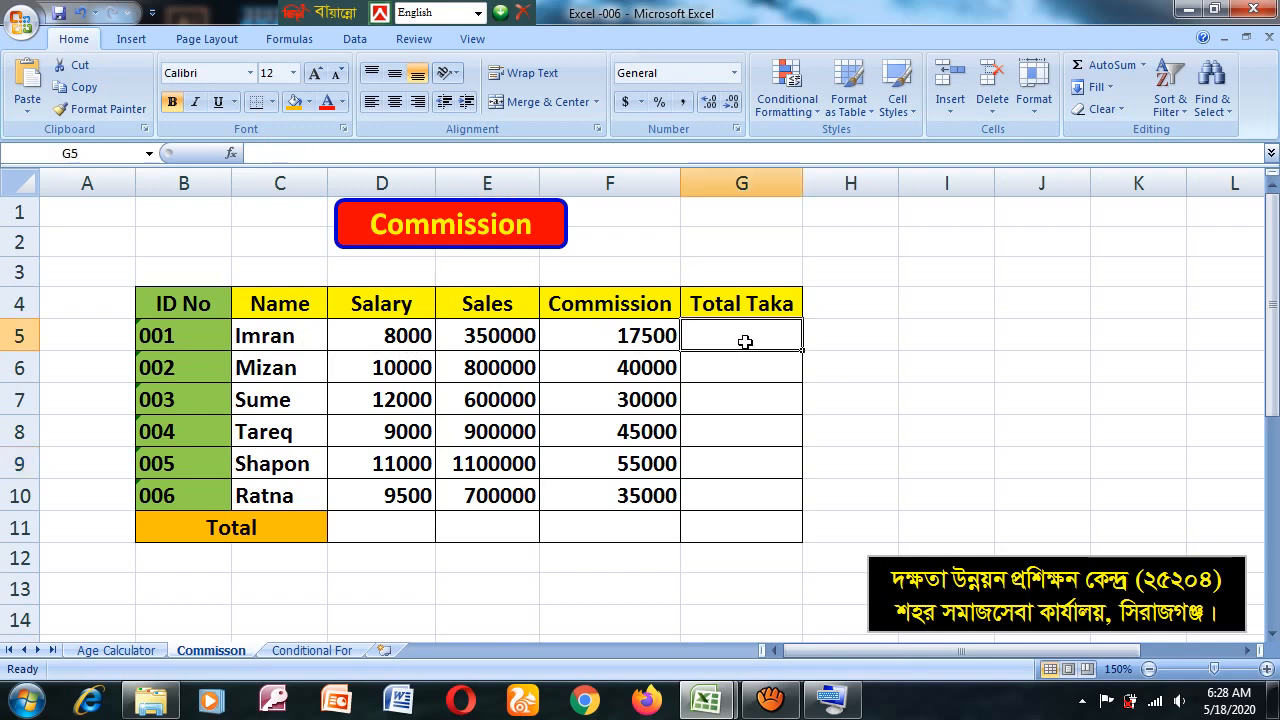
text(=)
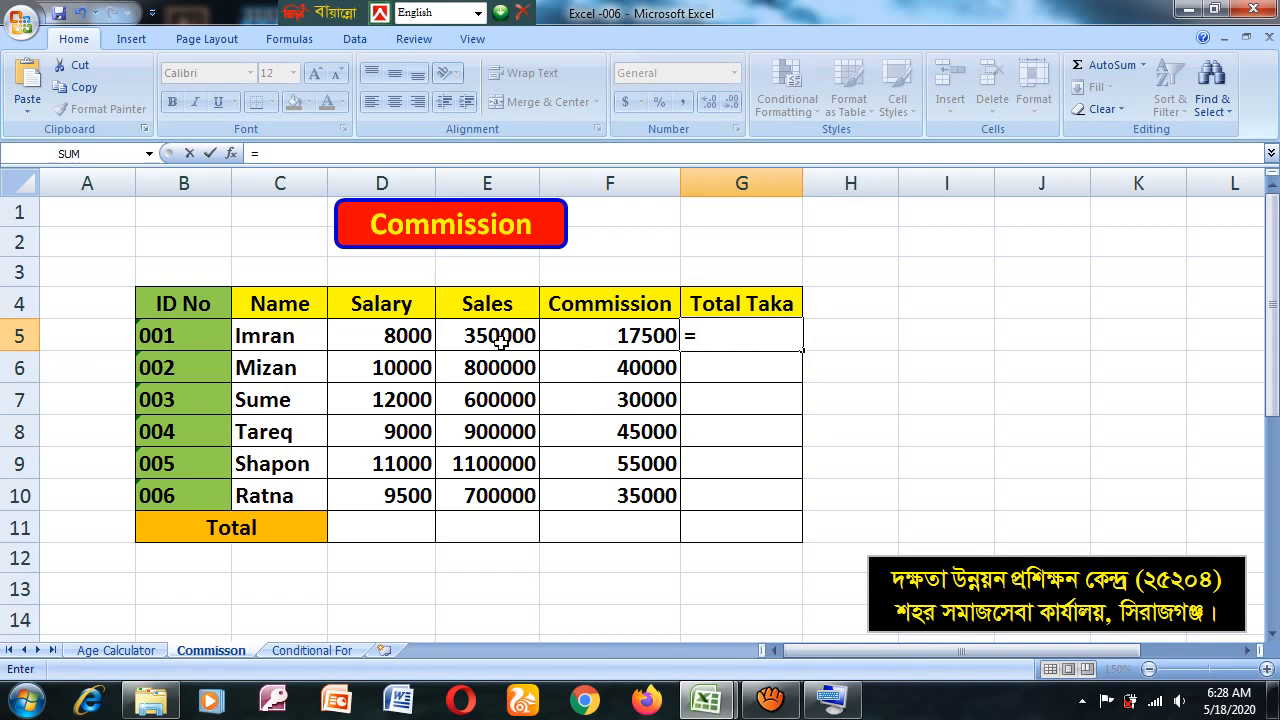
click(397, 335)
text(+)
click(616, 338)
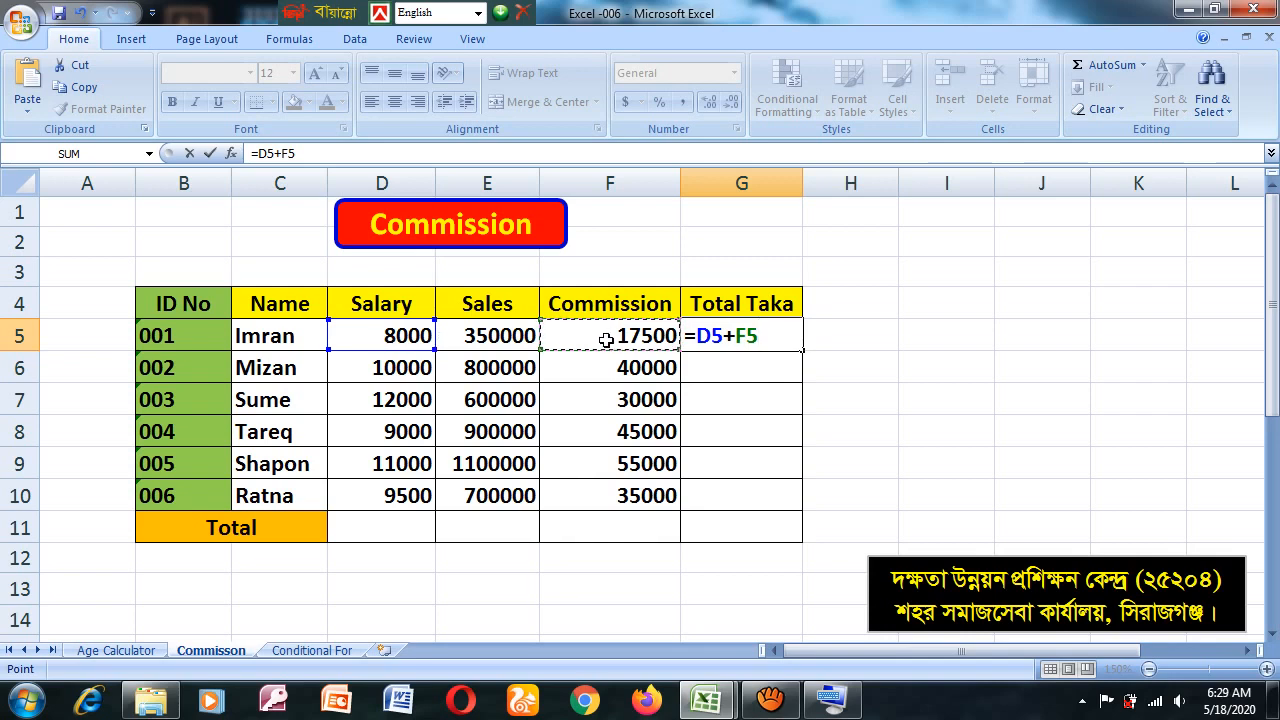
key(Return)
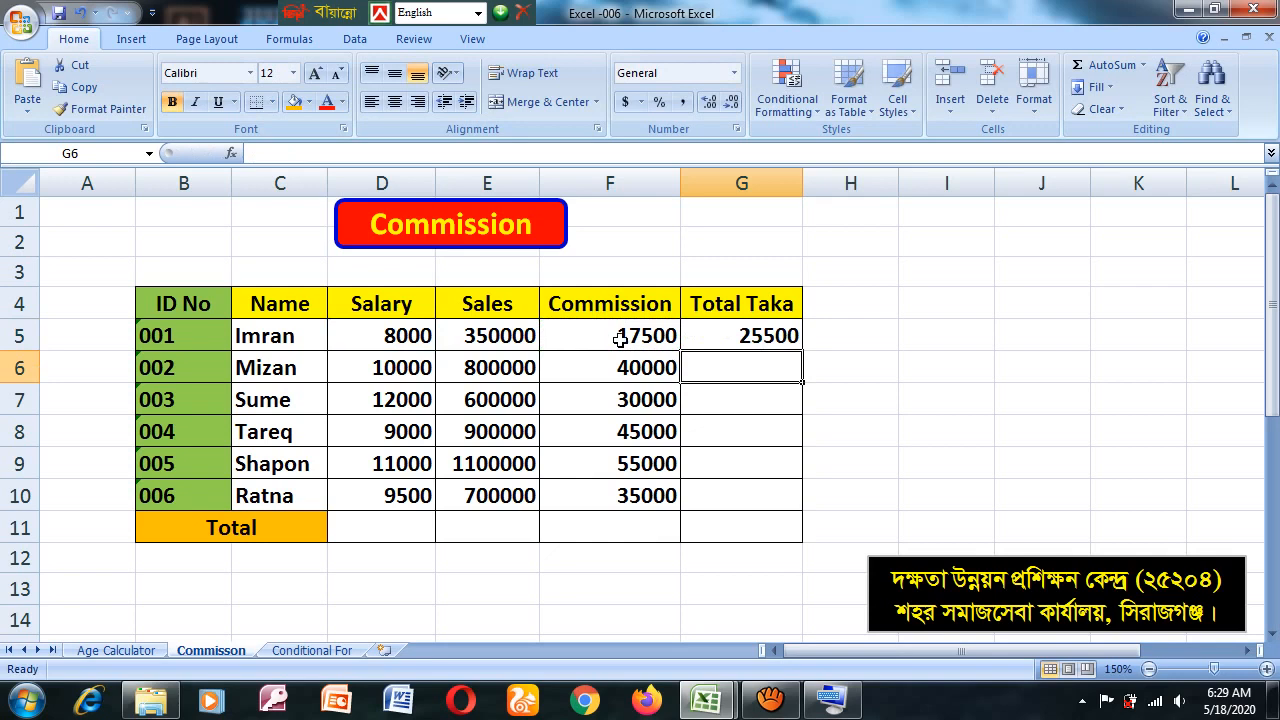
click(758, 338)
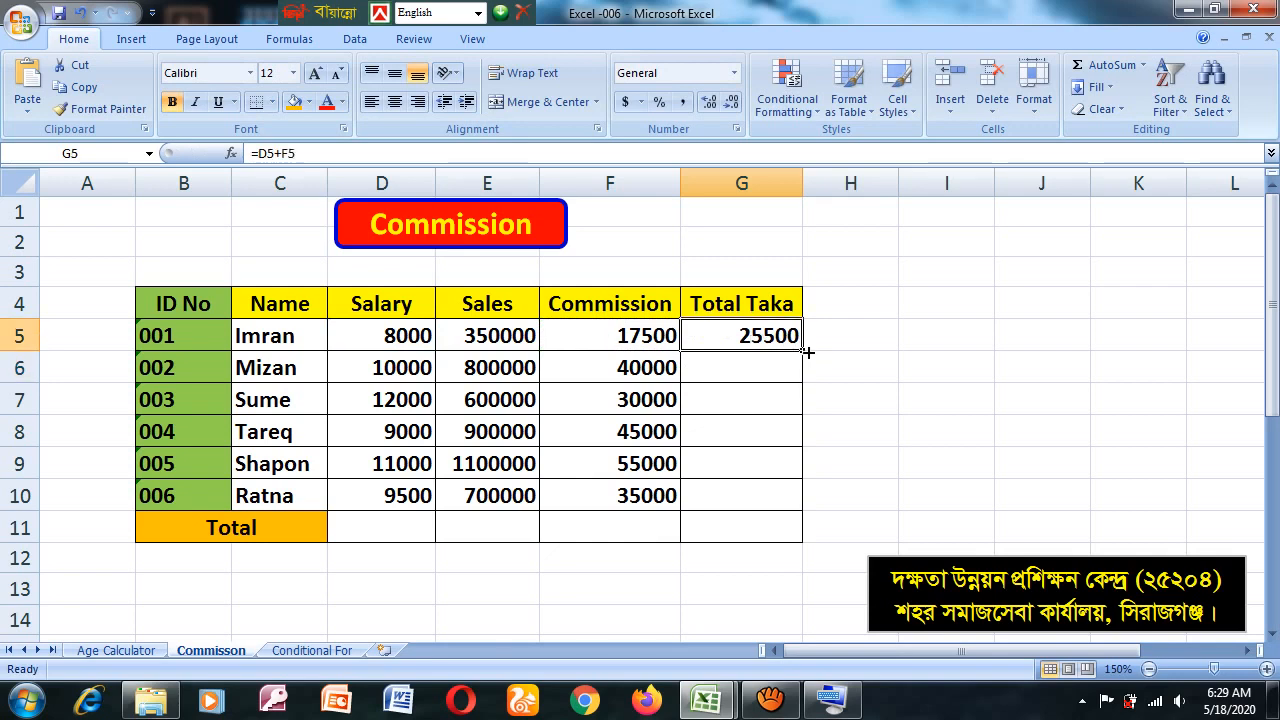
drag(804, 351, 796, 508)
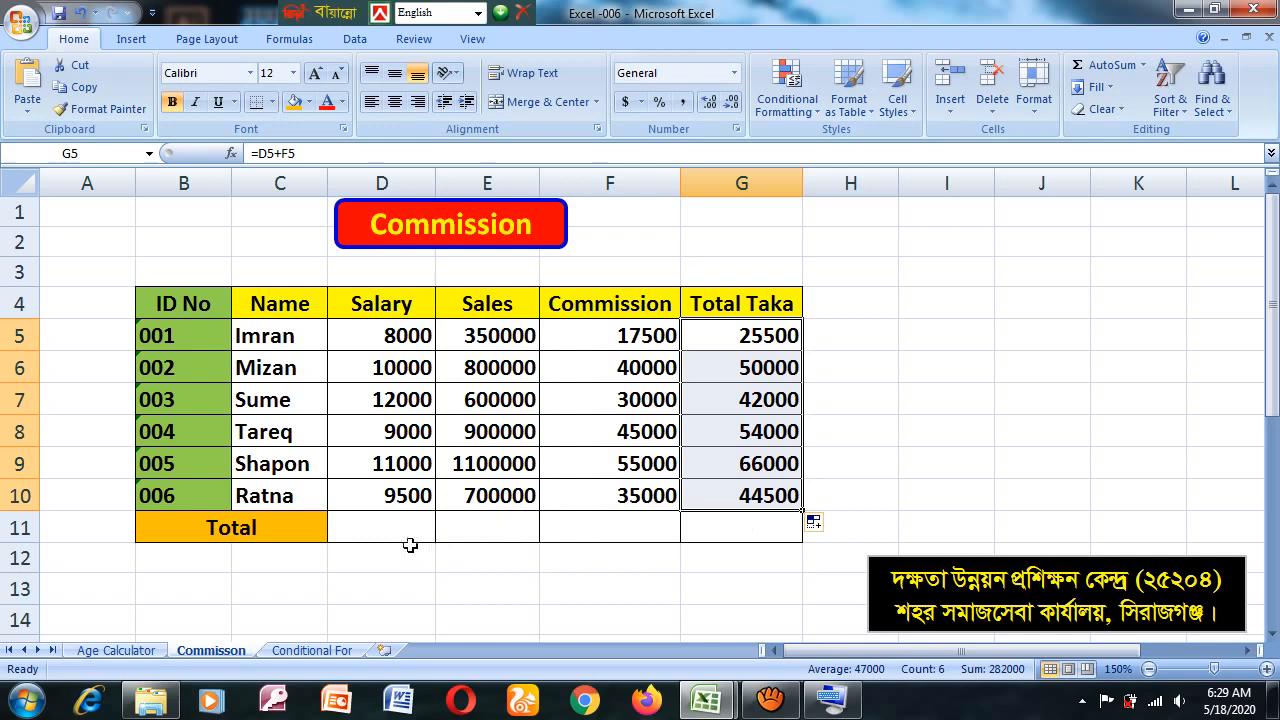
Use the On-Screen Keyboard to AutoSum the salaries D5:D10 into the Total row cell D11
click(378, 529)
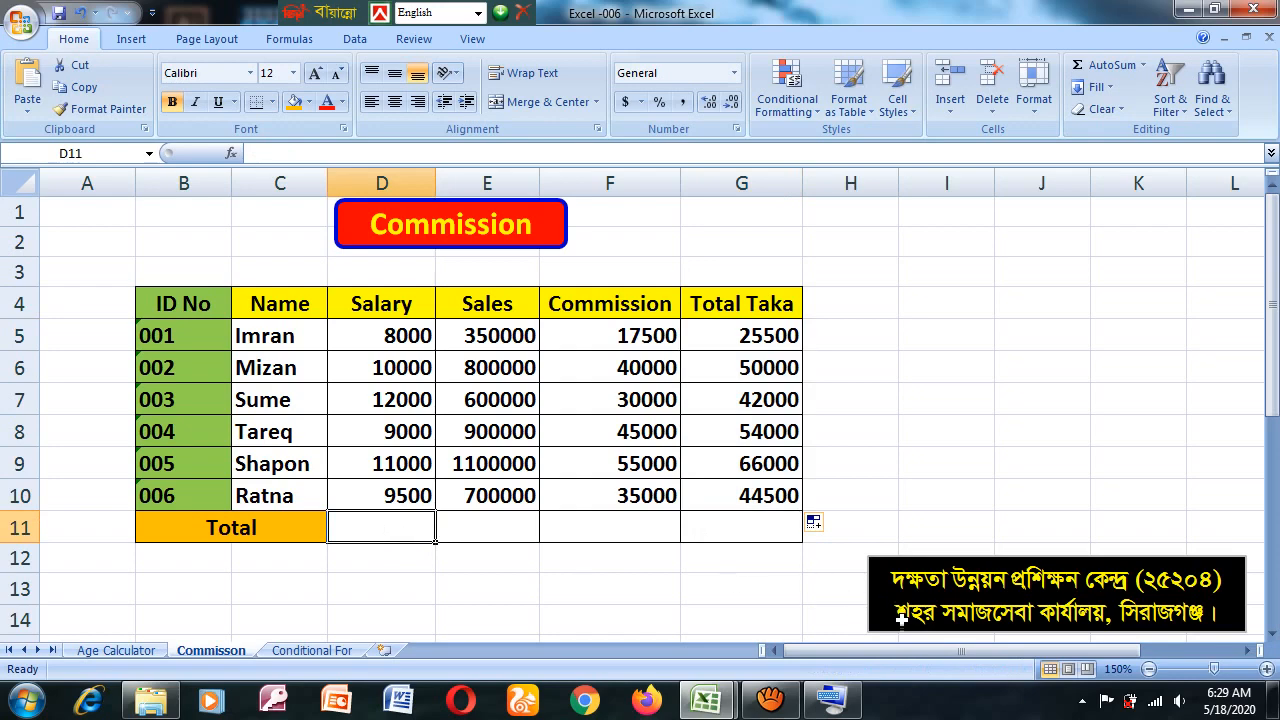
click(830, 700)
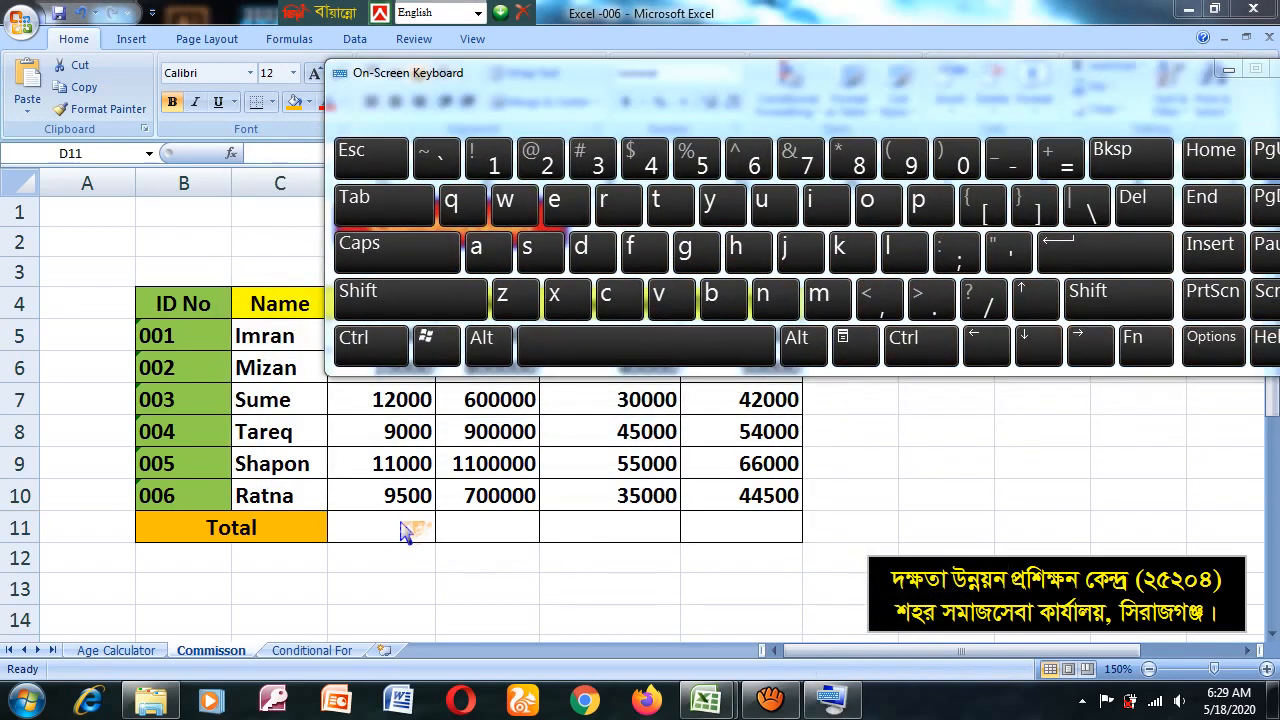
click(405, 530)
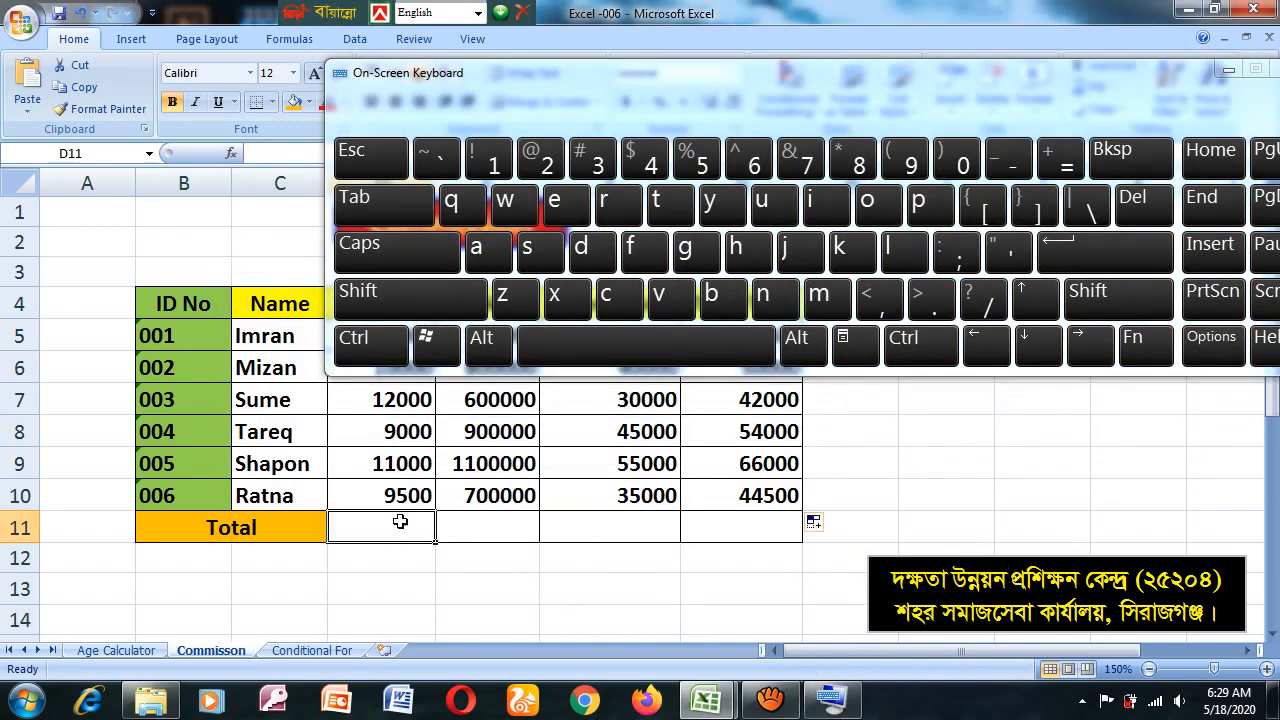
click(481, 340)
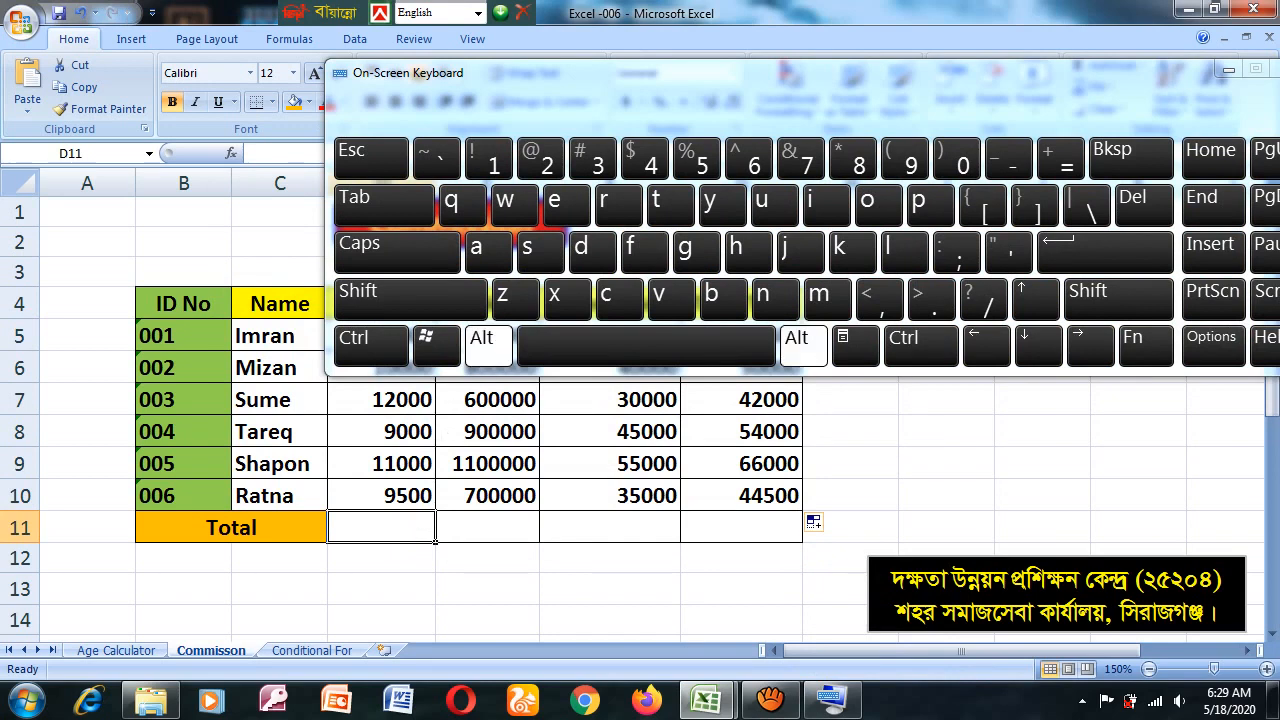
click(1060, 158)
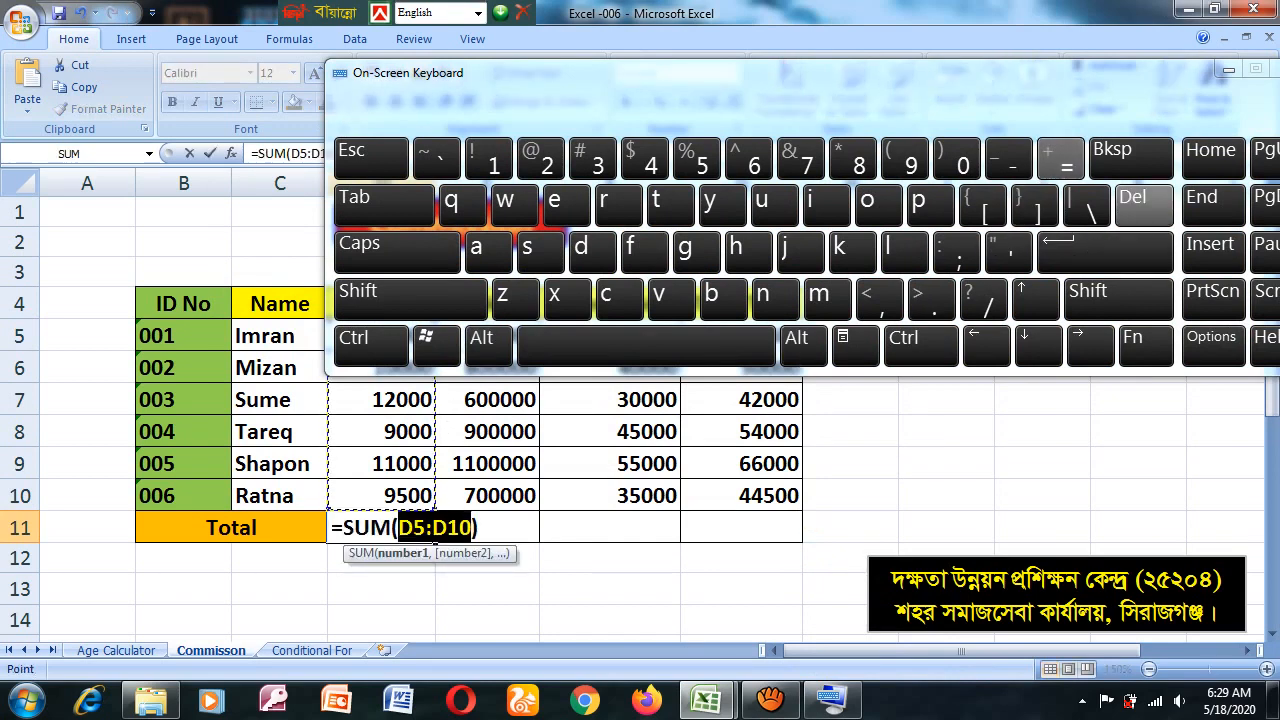
click(1228, 70)
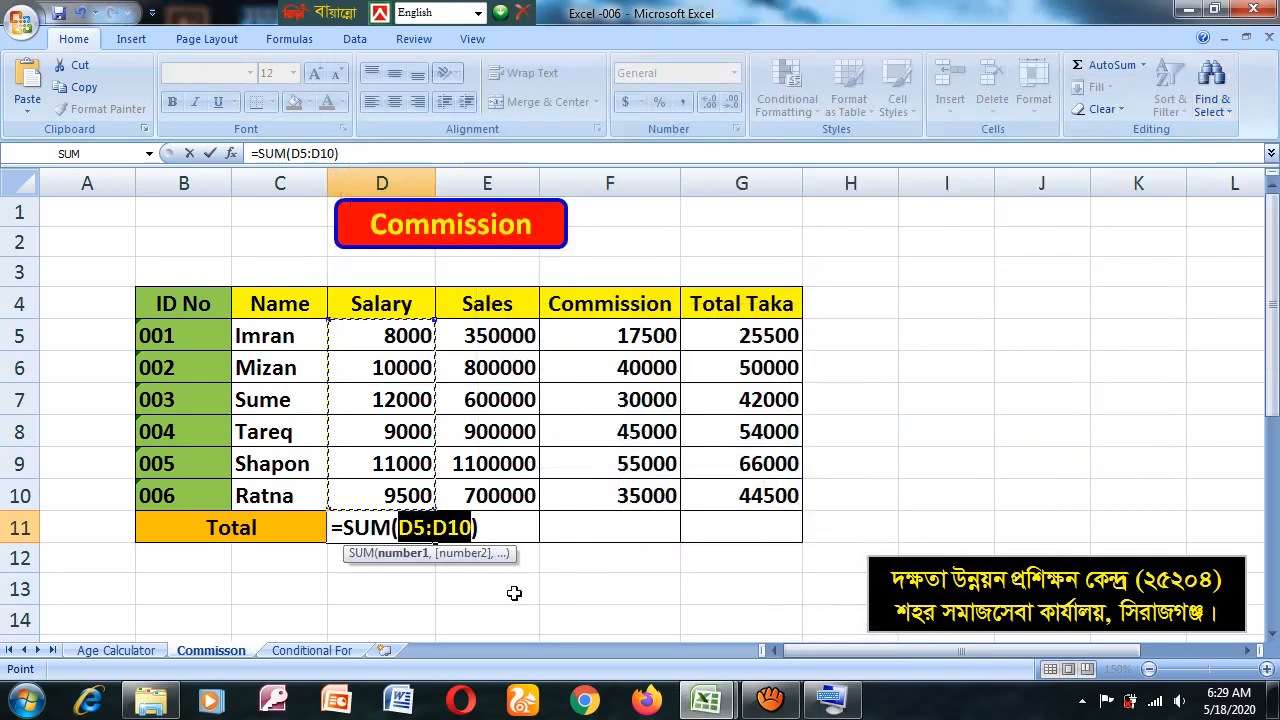
key(Return)
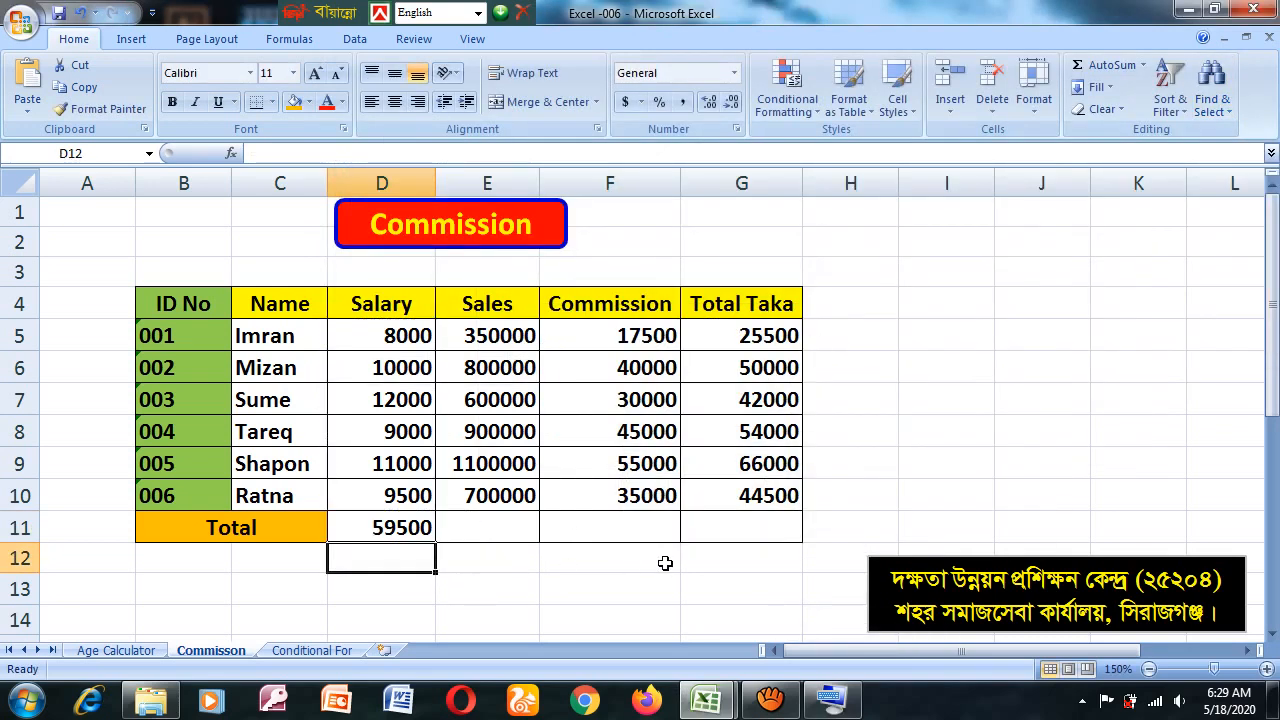
Fill the D11 sum formula across the Total row through G11 and save the workbook
click(385, 527)
drag(436, 542, 766, 559)
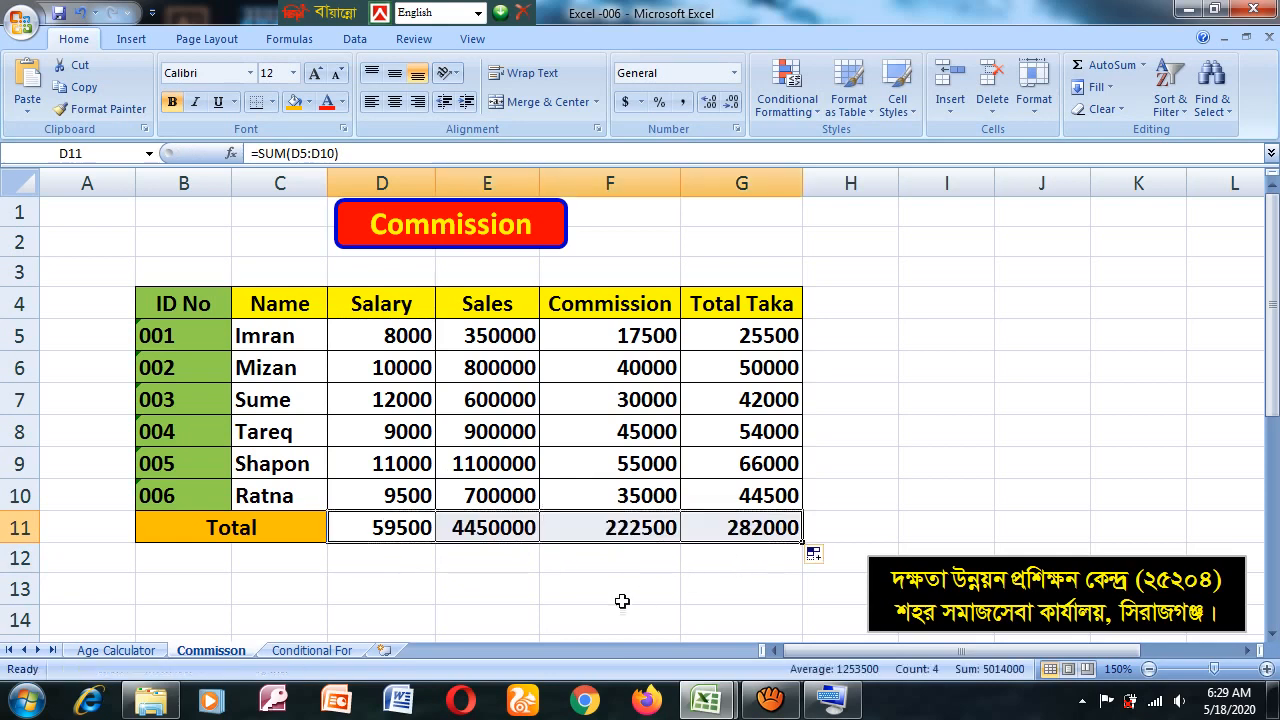
click(545, 616)
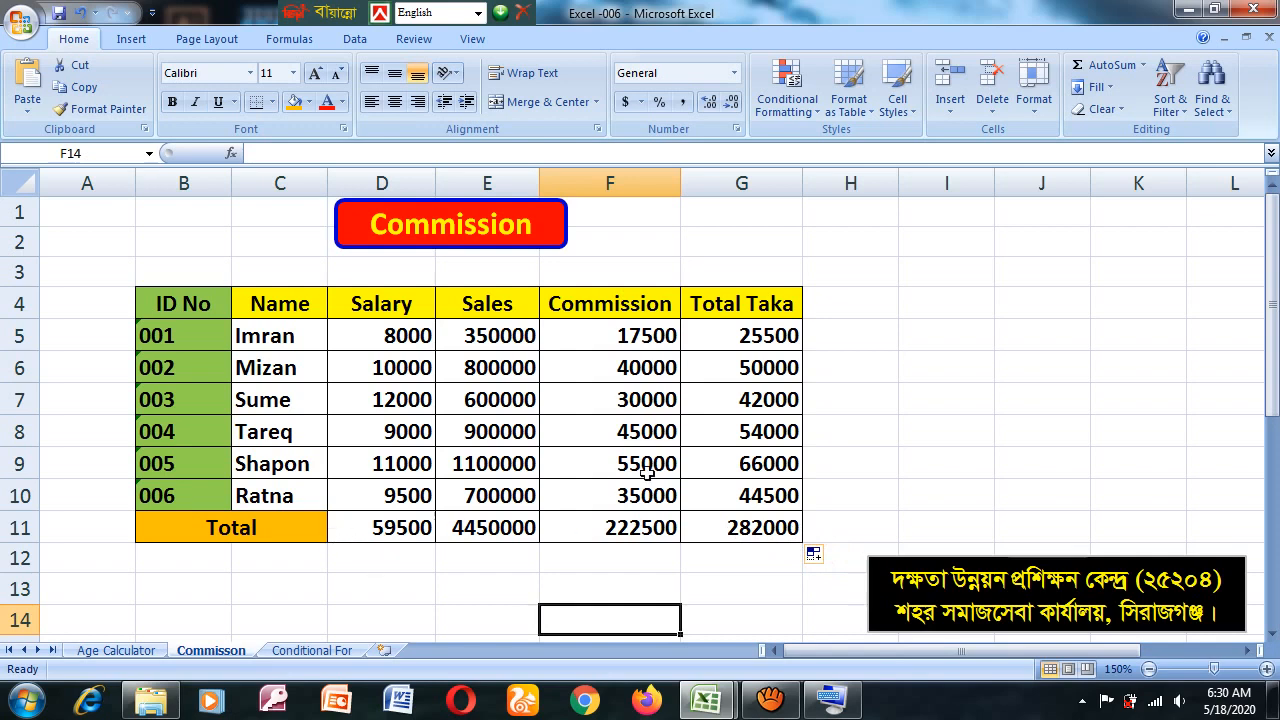
key(ctrl+s)
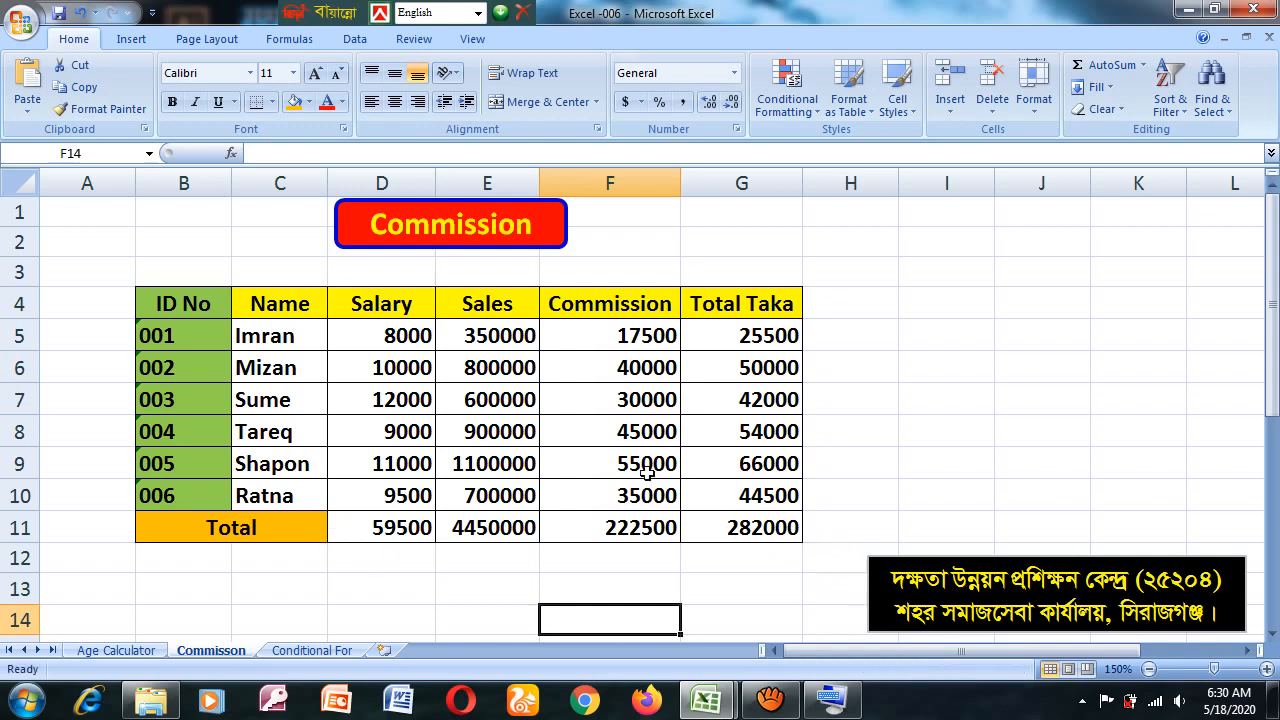